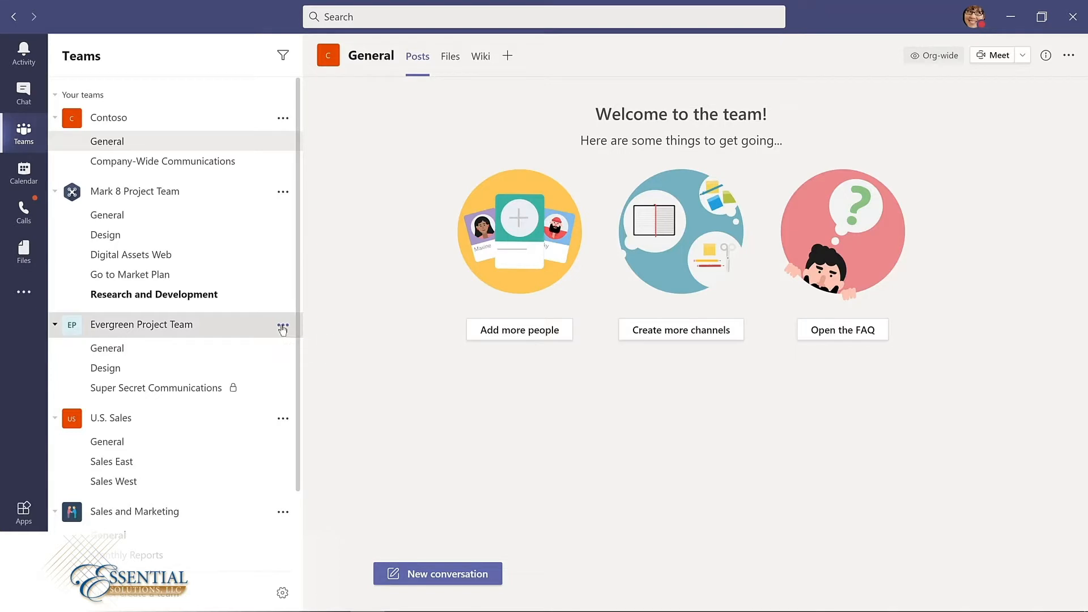
Step: Open the management page of the Evergreen Project Team and expand its members and guests list
left_click(282, 327)
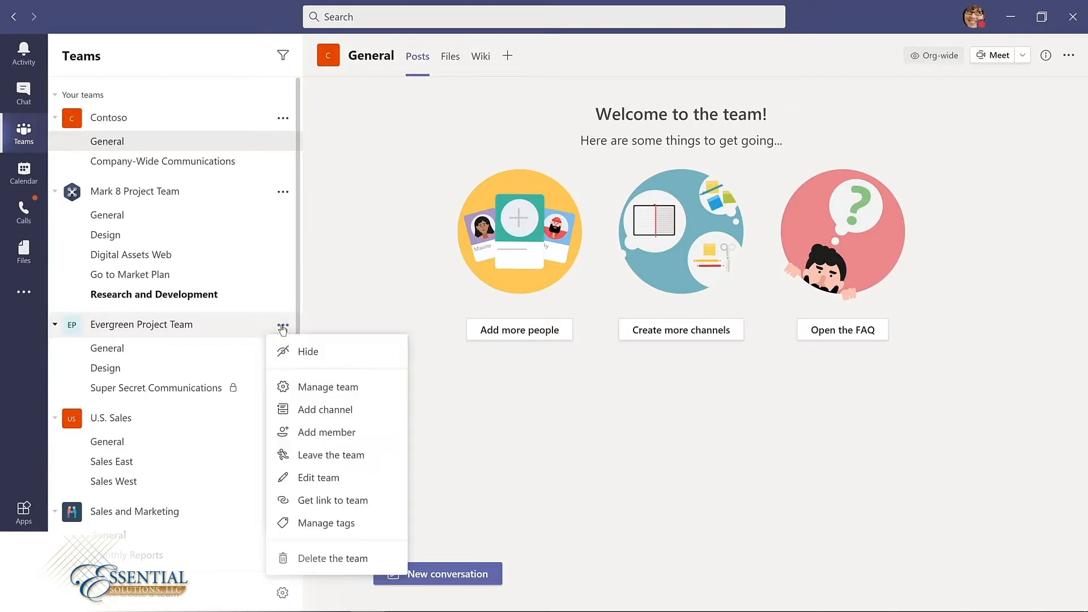
left_click(309, 388)
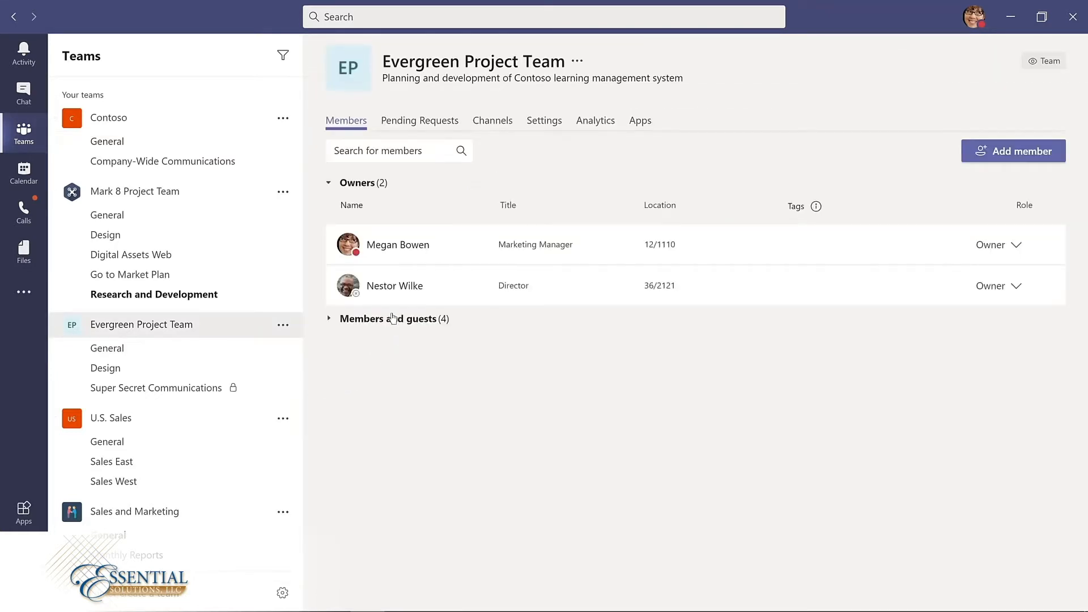
left_click(388, 321)
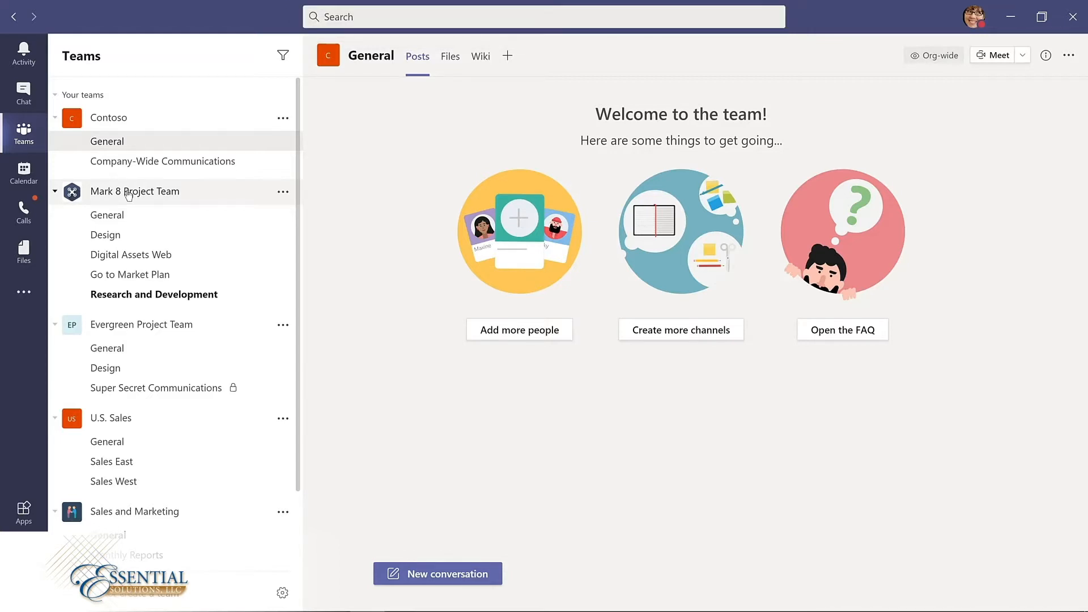
Step: Search Teams for "marketing" and show all results
left_click(358, 14)
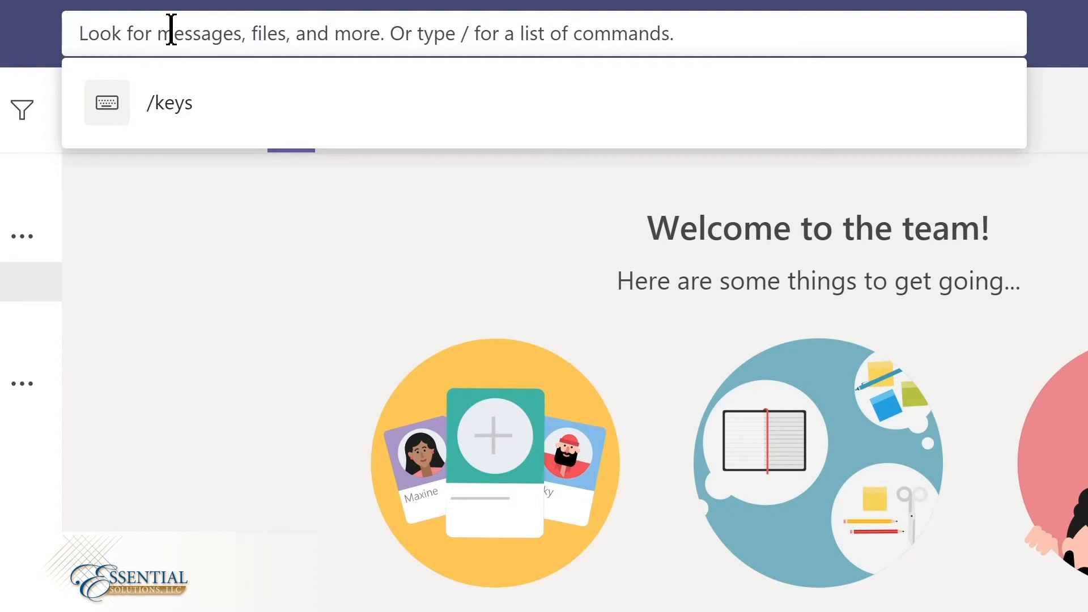
type("marketing")
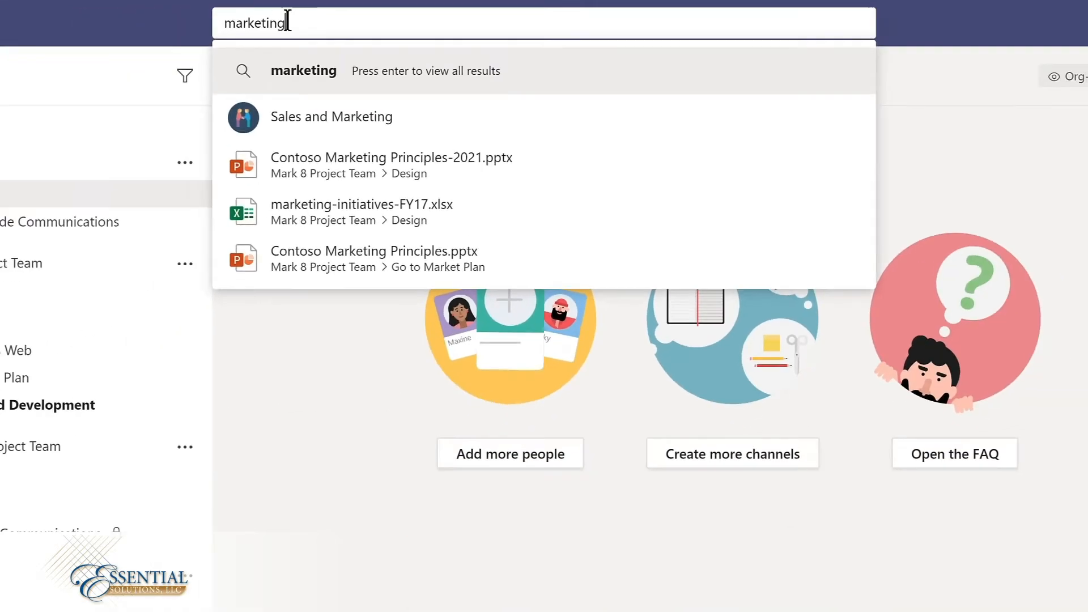
key("Return")
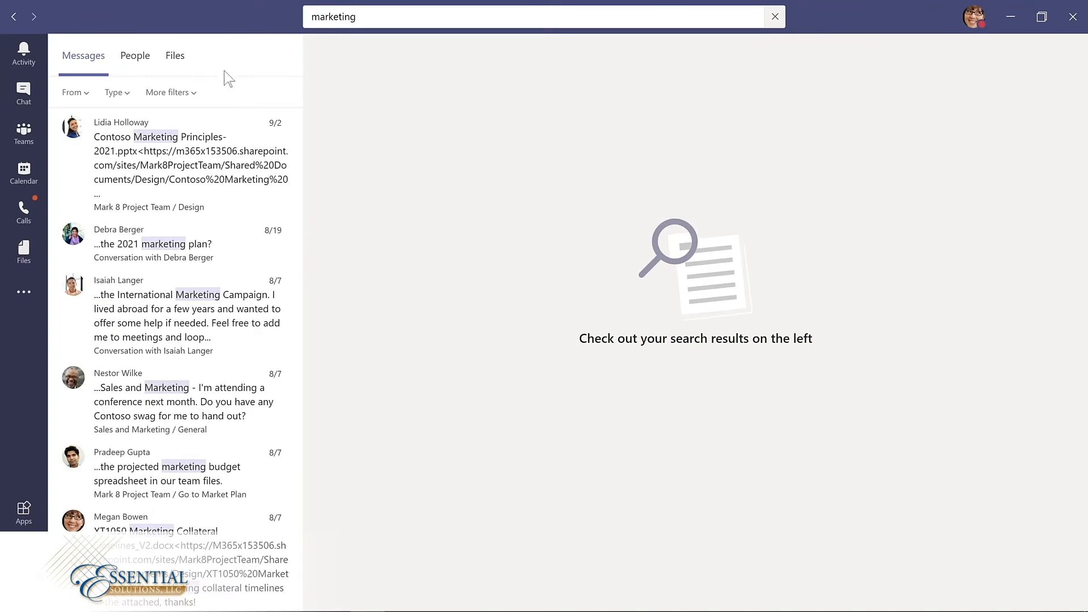
Step: Browse the people and file results of the marketing search and open the file filters
left_click(135, 56)
left_click(175, 57)
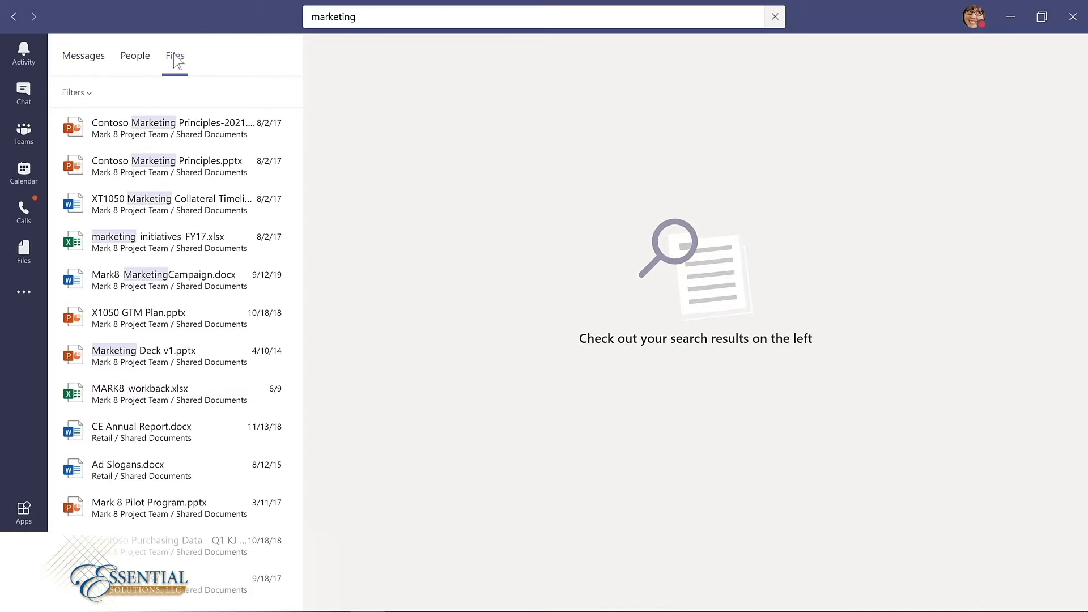
left_click(90, 93)
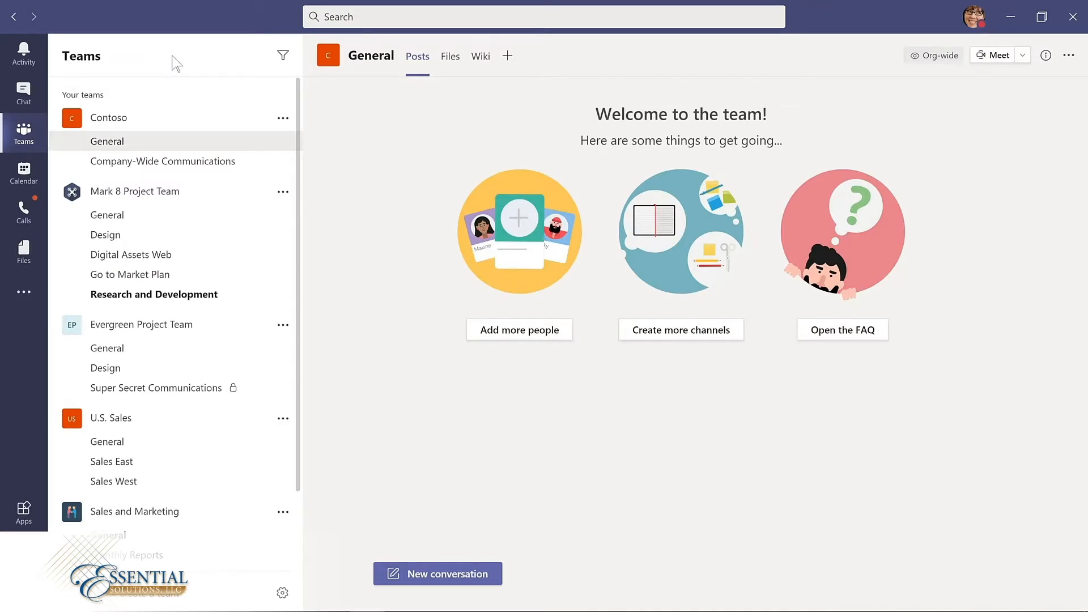
Step: Display the keyboard shortcuts list with the /keys command, and close it after viewing
key("ctrl+e")
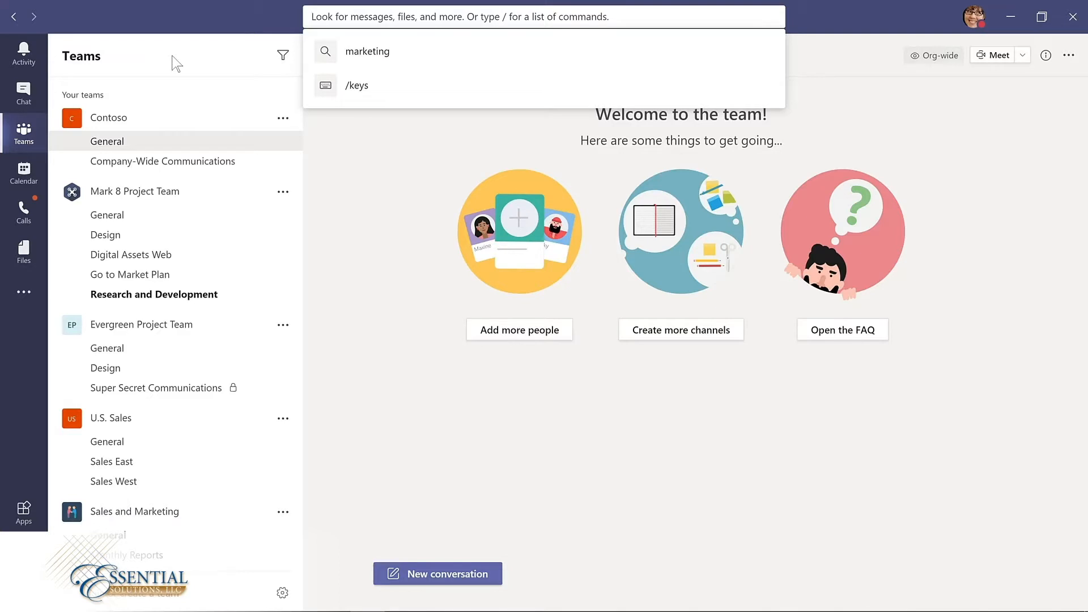
type("/keys")
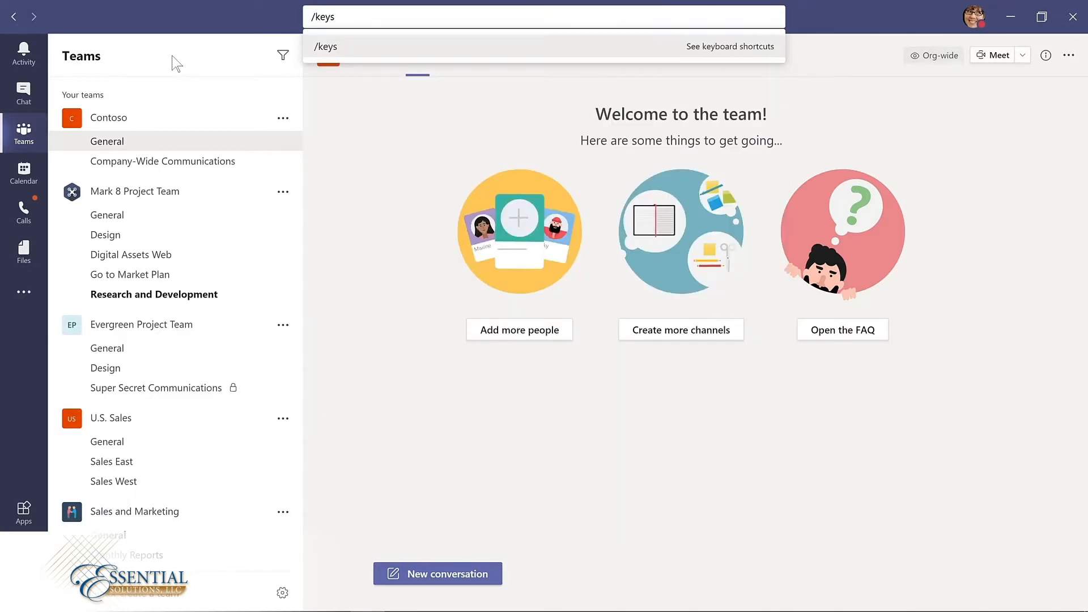
key("Return")
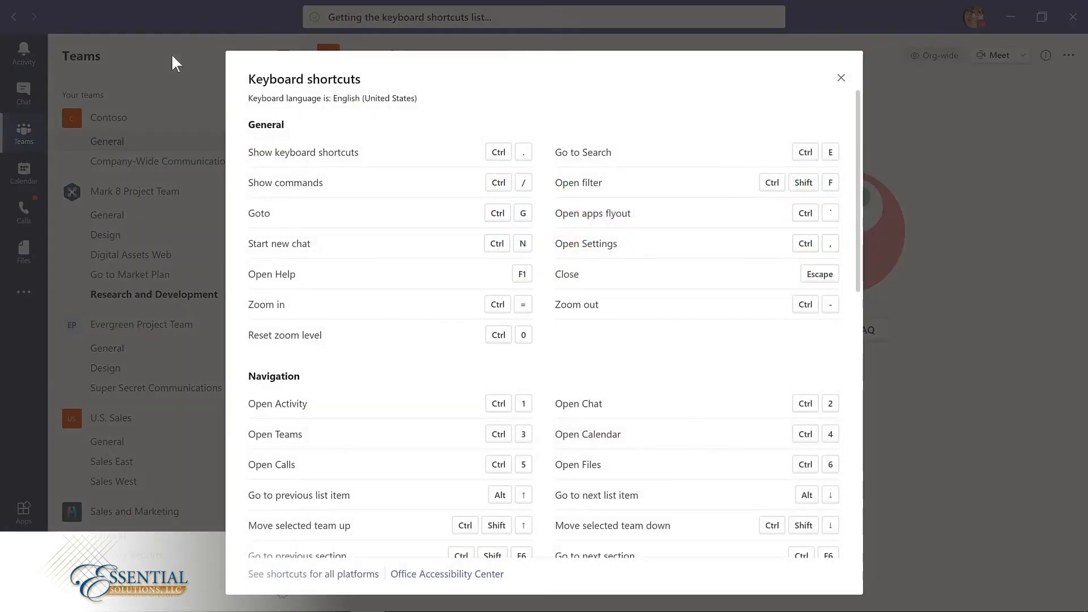
key("Escape")
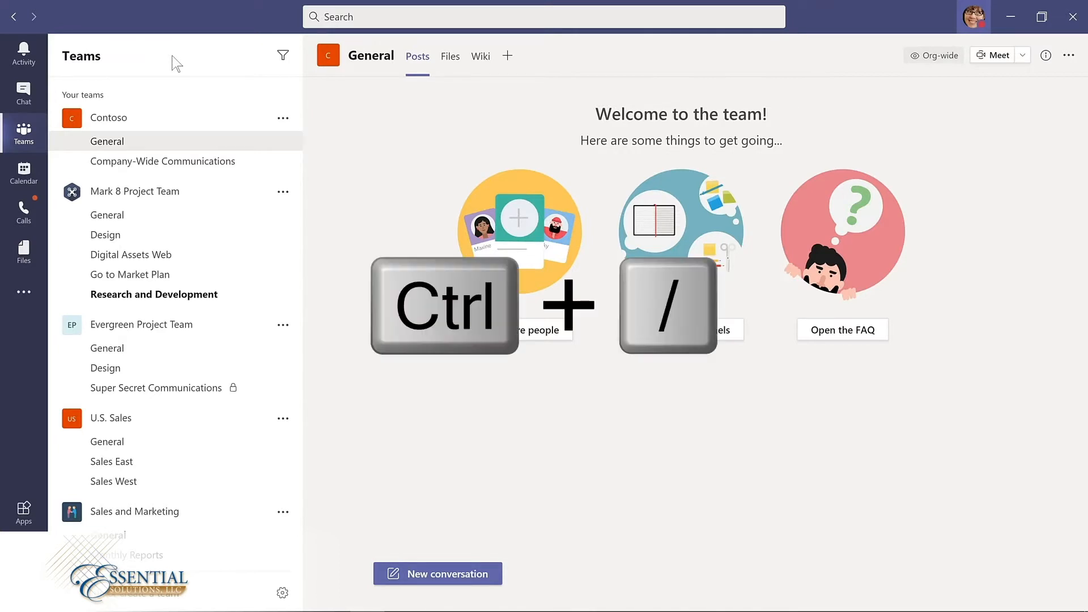
Step: Open the What's new page with the /whatsnew command
key("ctrl+slash")
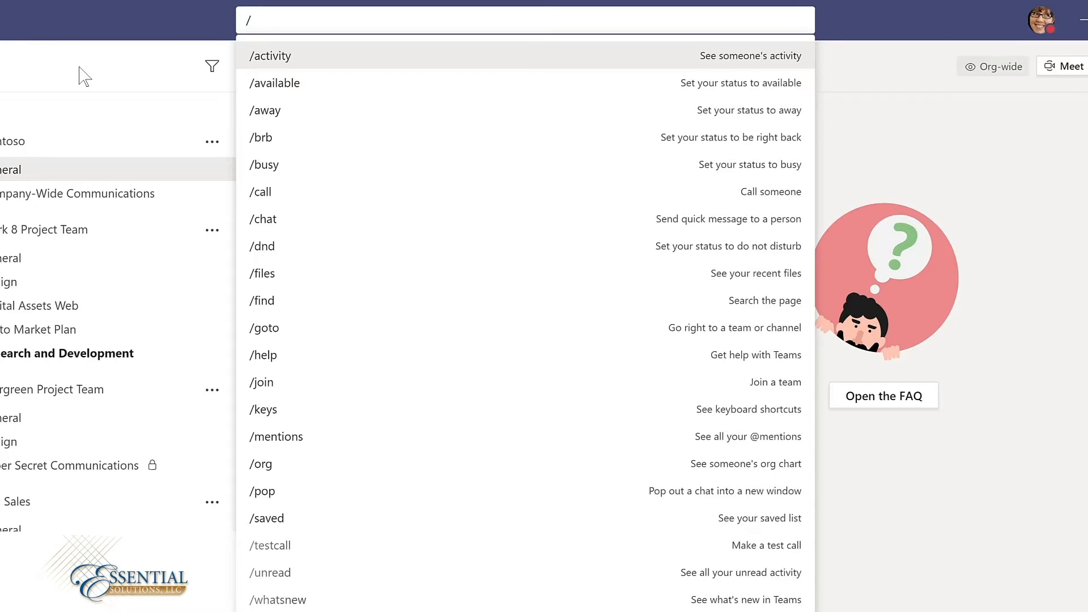
type("what")
key("Return")
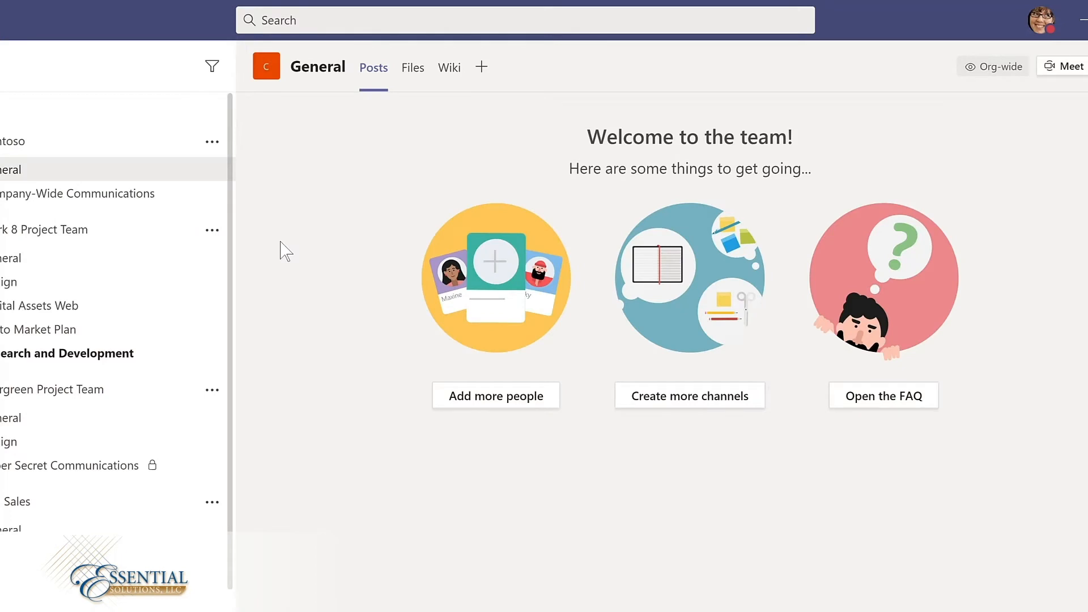
Step: List the recent files with the /files command and choose Usability Testing Priorities.docx
type("/")
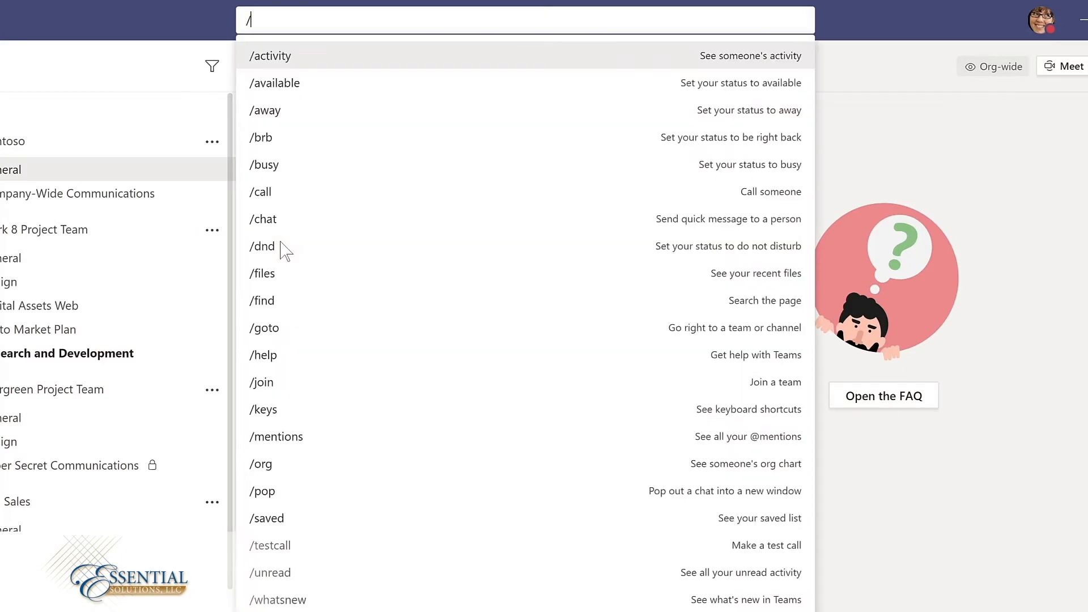
left_click(271, 272)
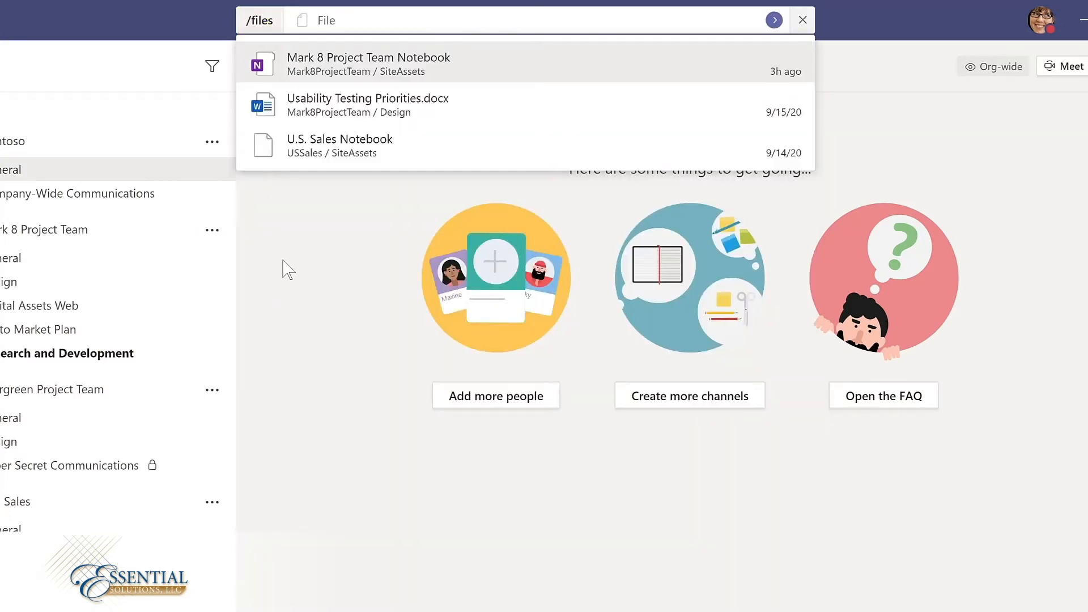
left_click(353, 110)
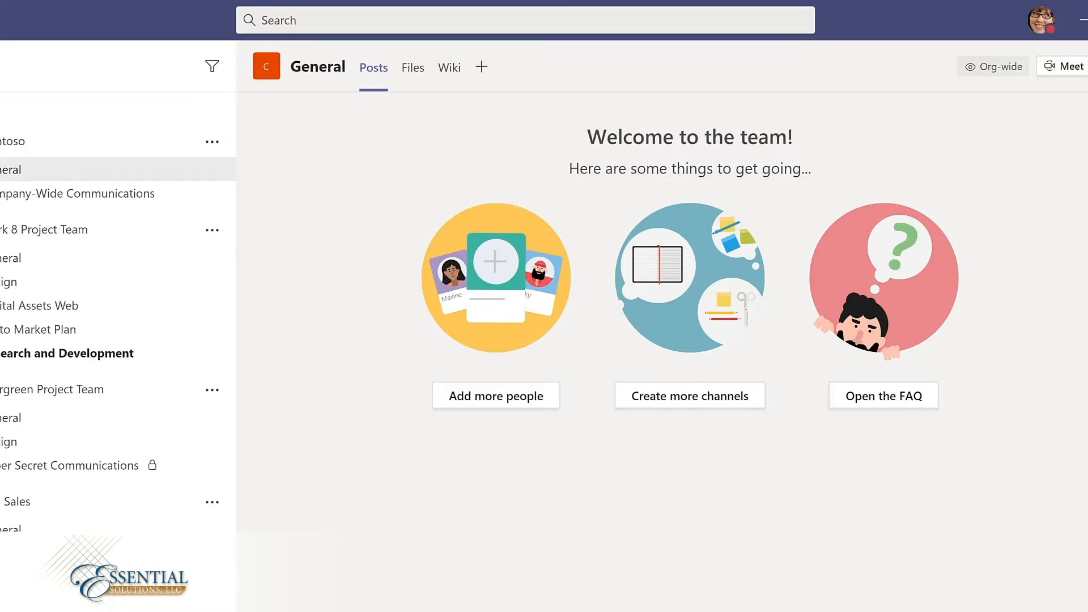
Step: Display the full list of slash commands and dismiss it
key("ctrl+slash")
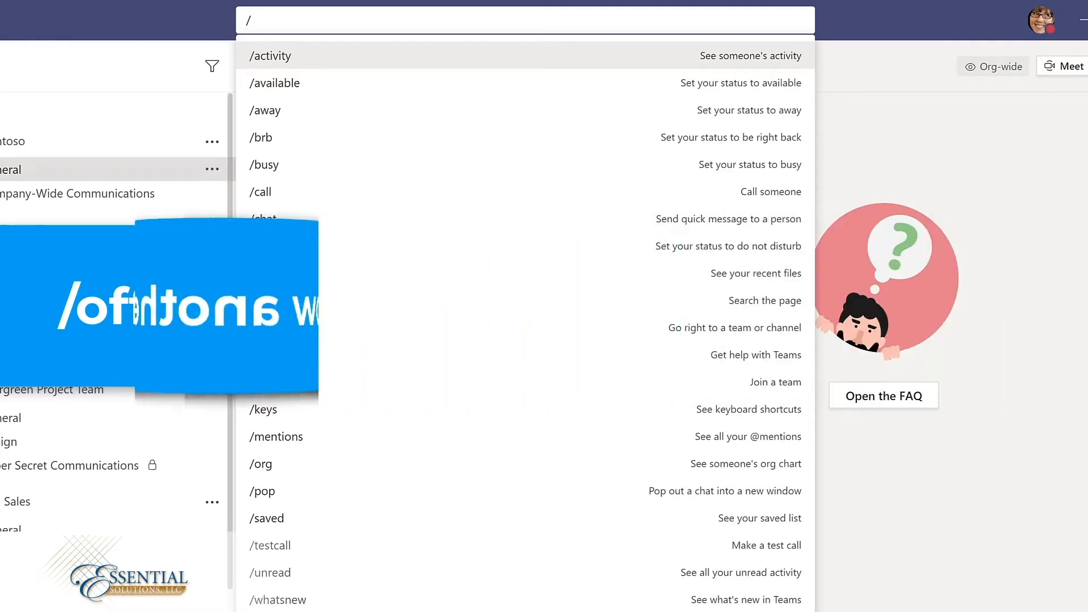
key("Escape")
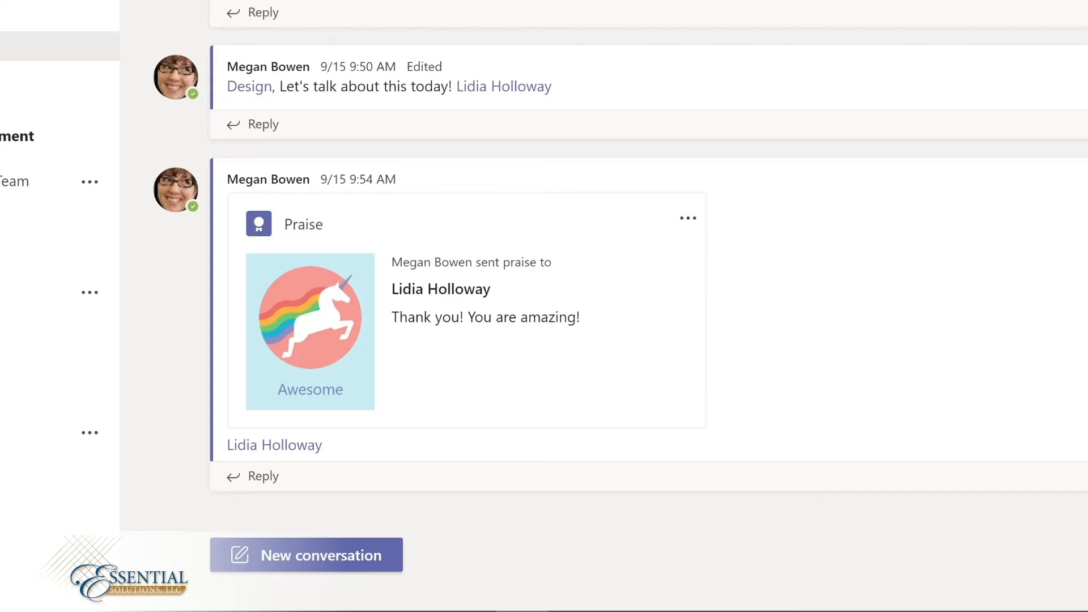
Step: Post a new conversation mentioning the first suggested colleague, followed by ", please share an update on your conversation with the sales team."
left_click(318, 548)
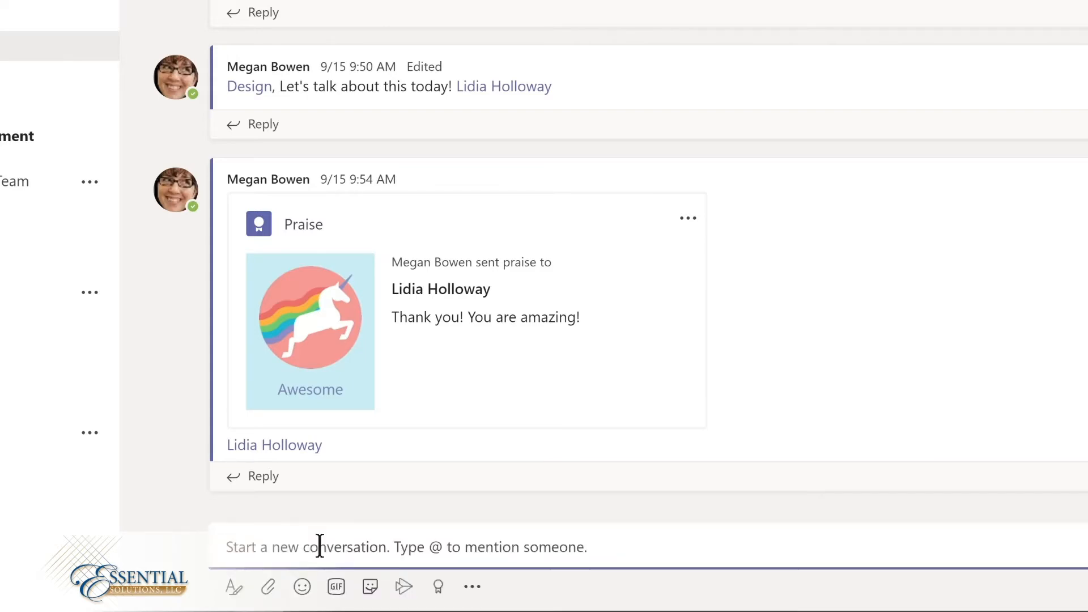
type("@")
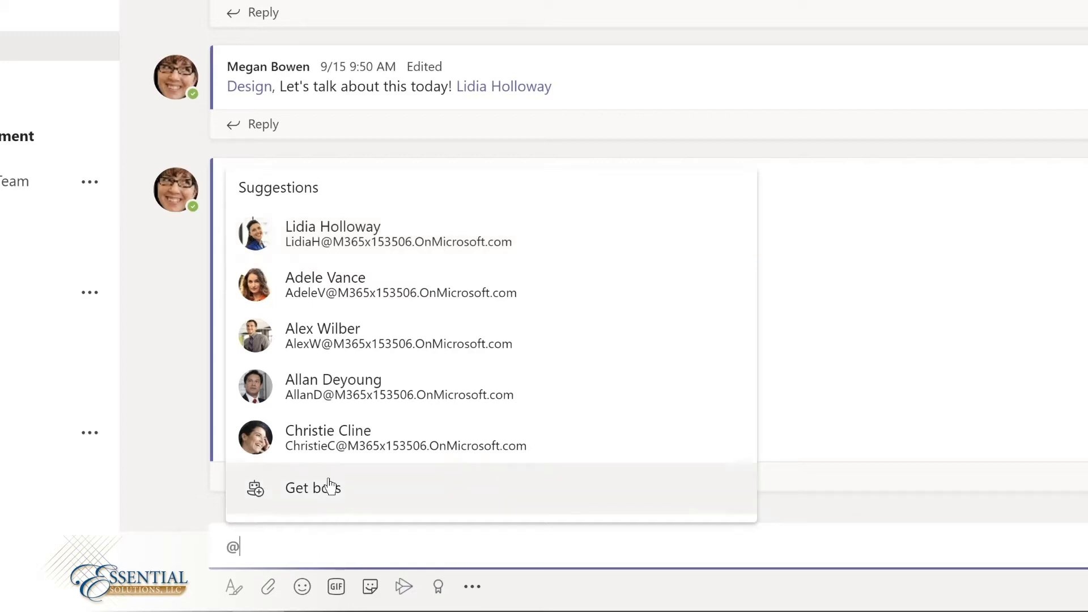
left_click(324, 246)
type(",")
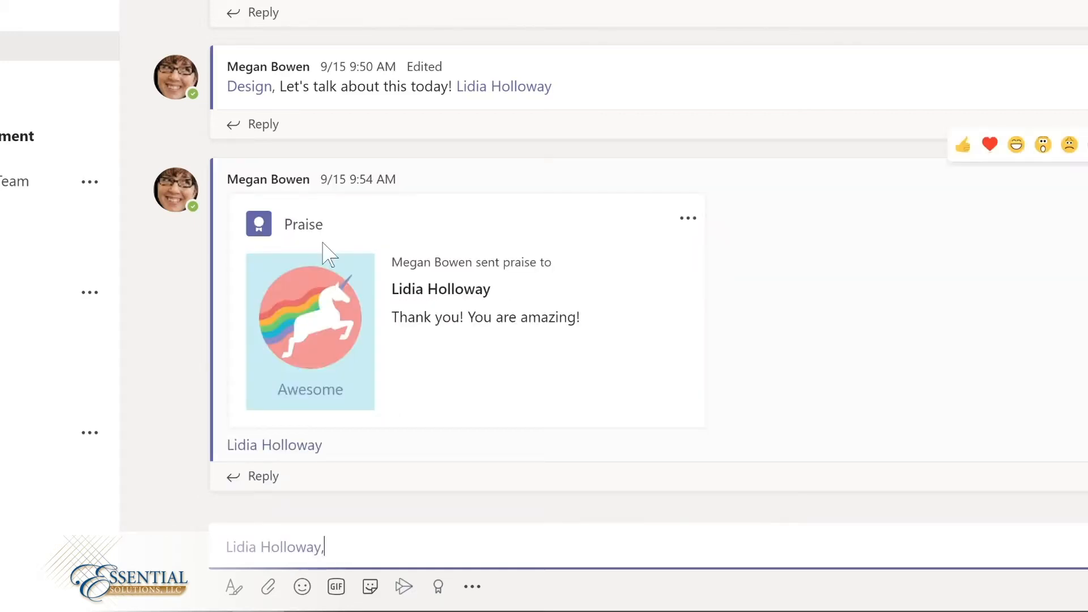
type(" please share an update on your conversation with the sales team.")
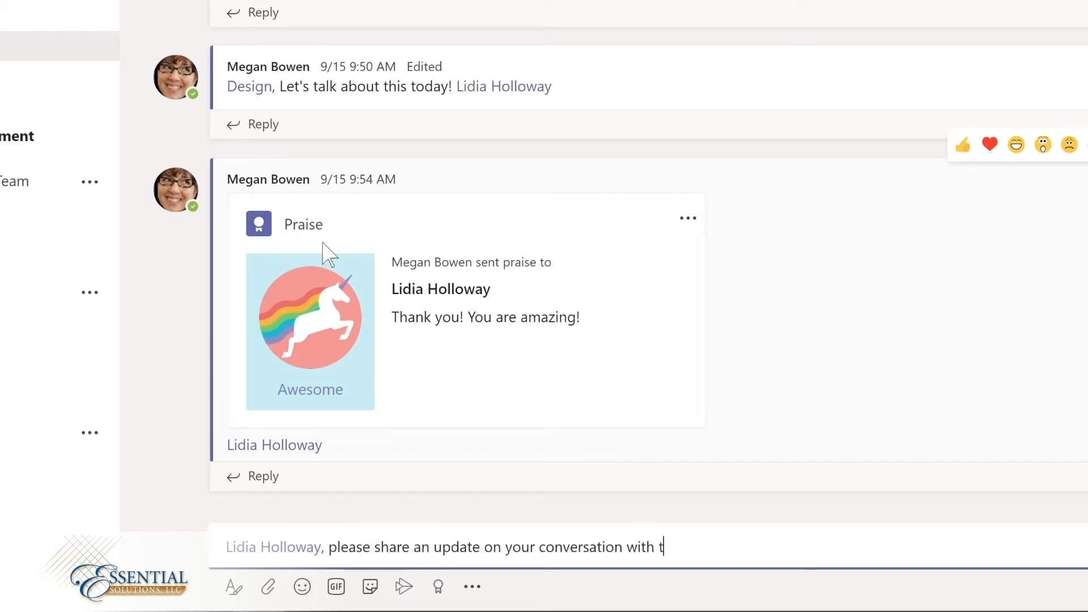
key("Return")
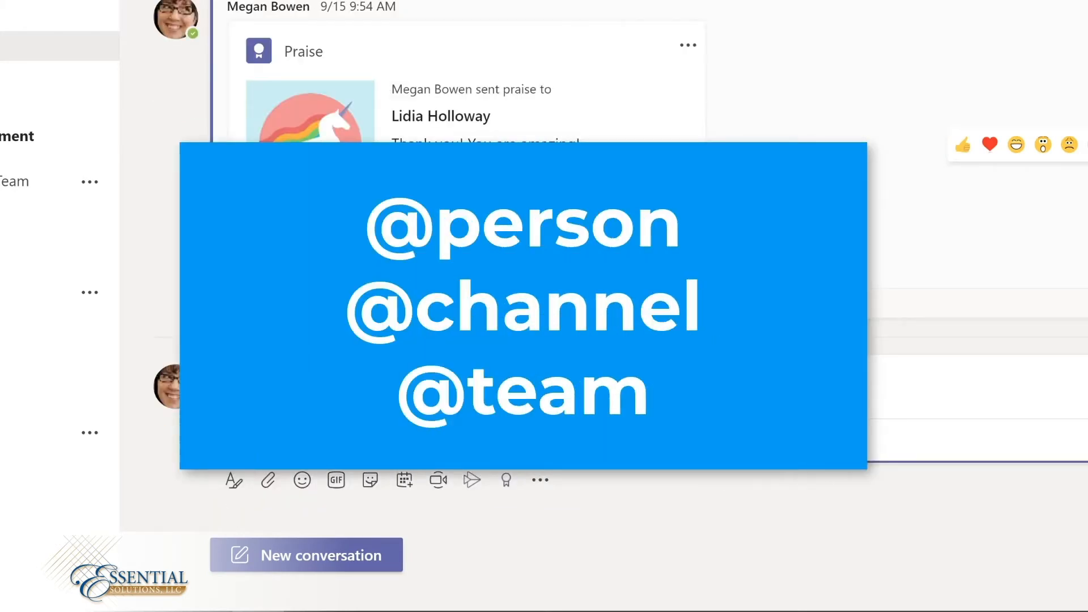
Step: Post a new conversation mentioning the Design channel, followed by ", I'm so excited about our team retreat tomorrow!"
left_click(333, 553)
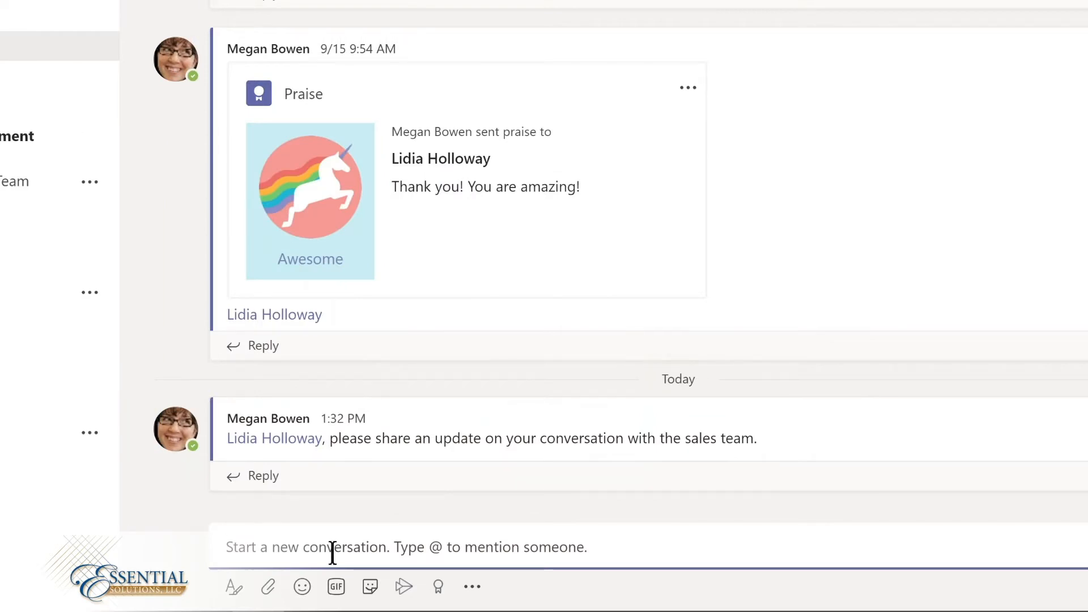
type("@De")
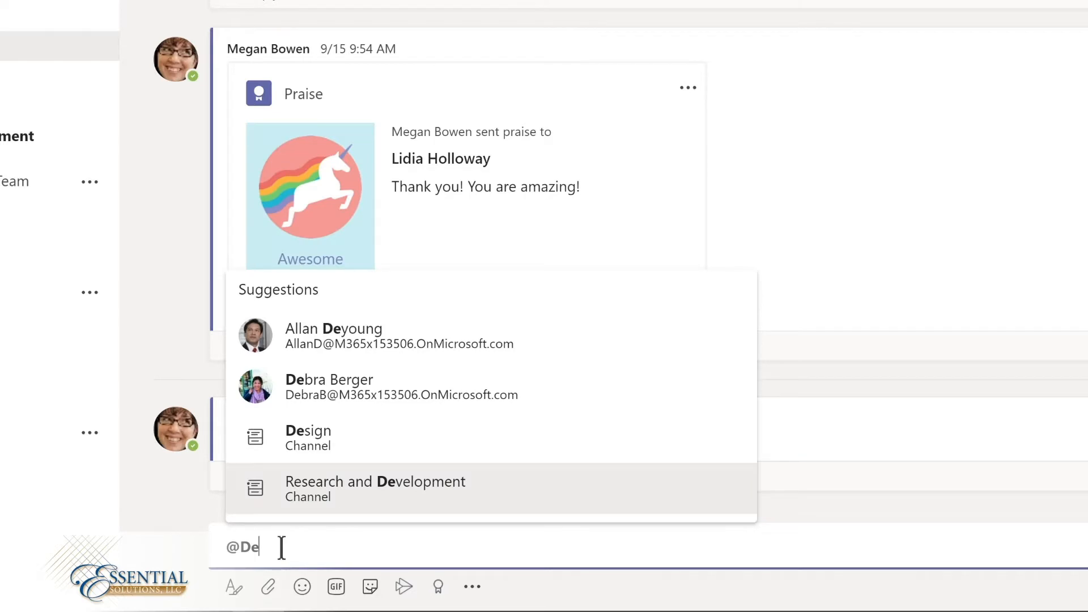
left_click(311, 442)
type(", I'm so excited about our team retreat tomorrow!")
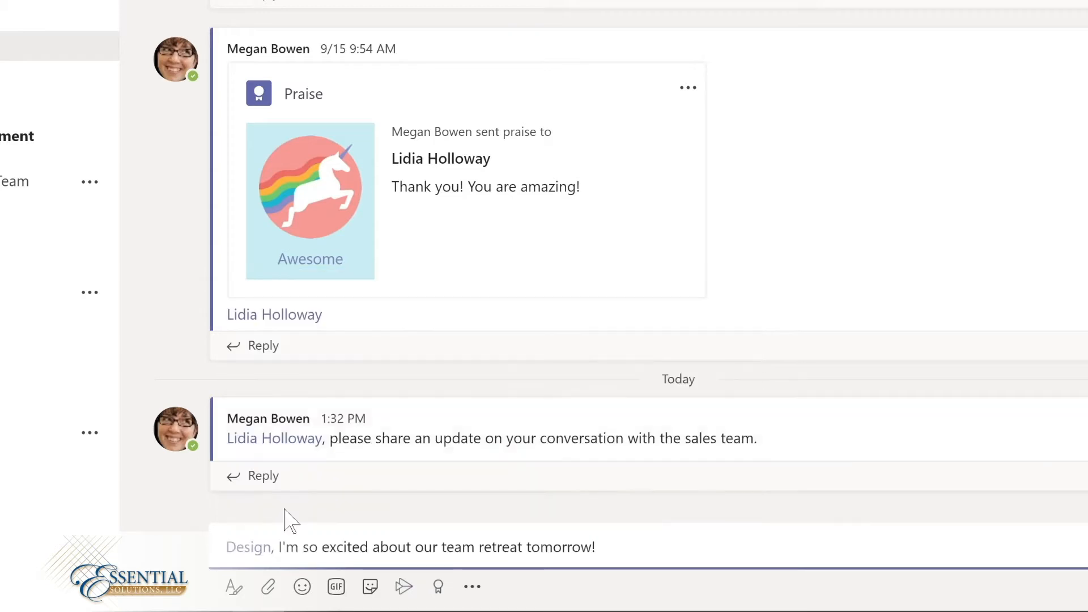
key("Return")
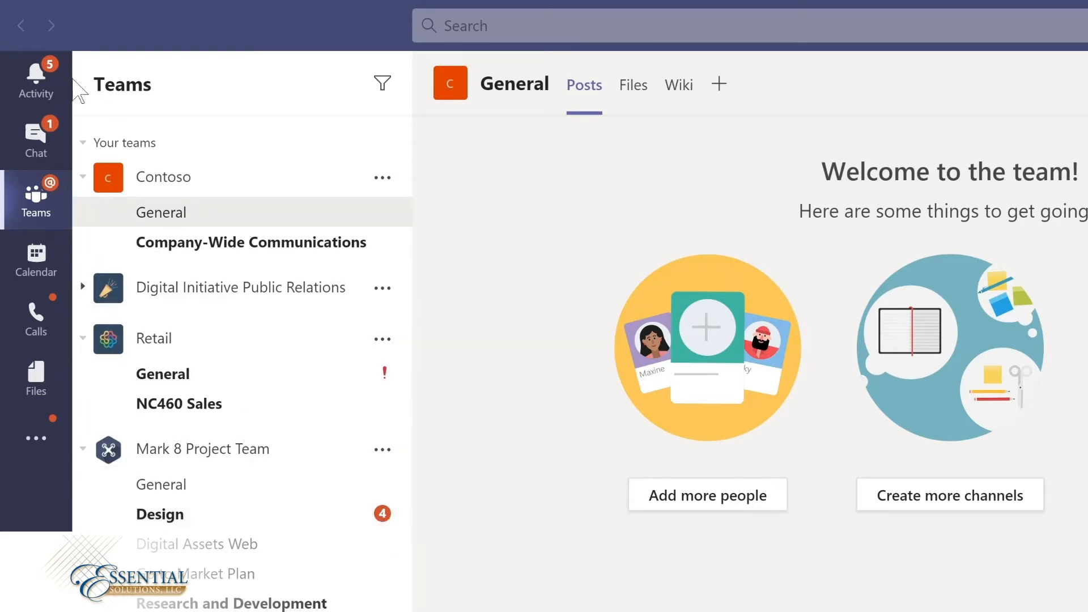
Step: Open the activity feed and examine the mention indicators on the latest Design channel posts
left_click(39, 79)
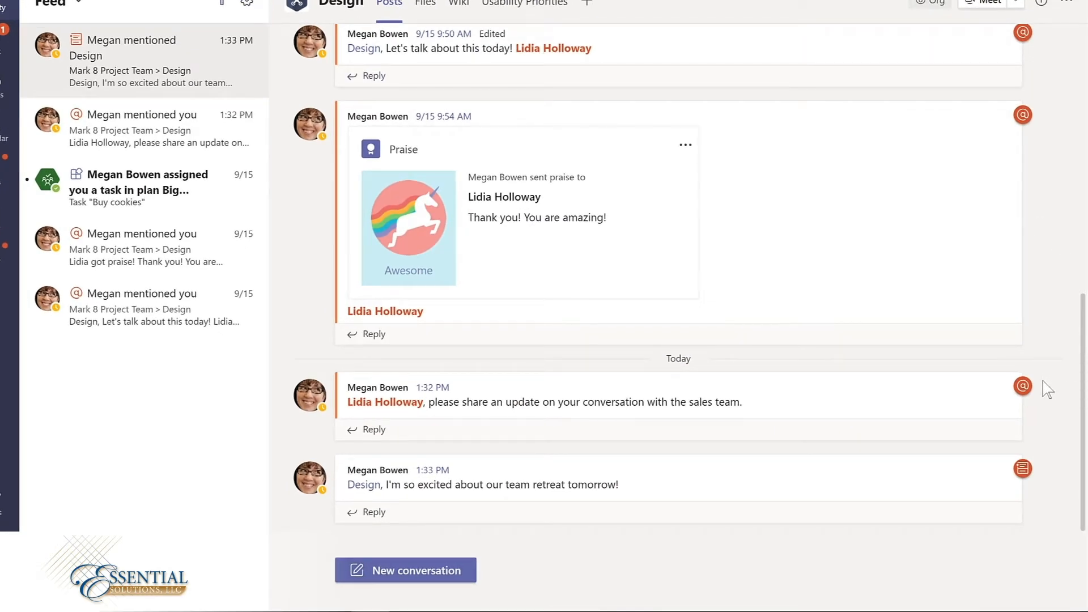
mouse_move(1025, 385)
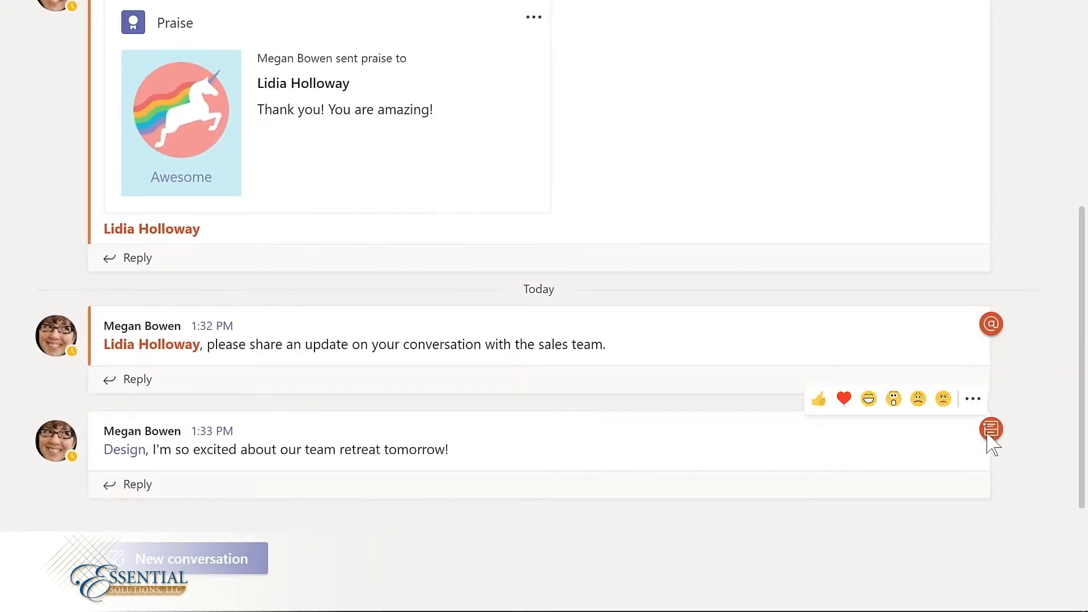
mouse_move(992, 445)
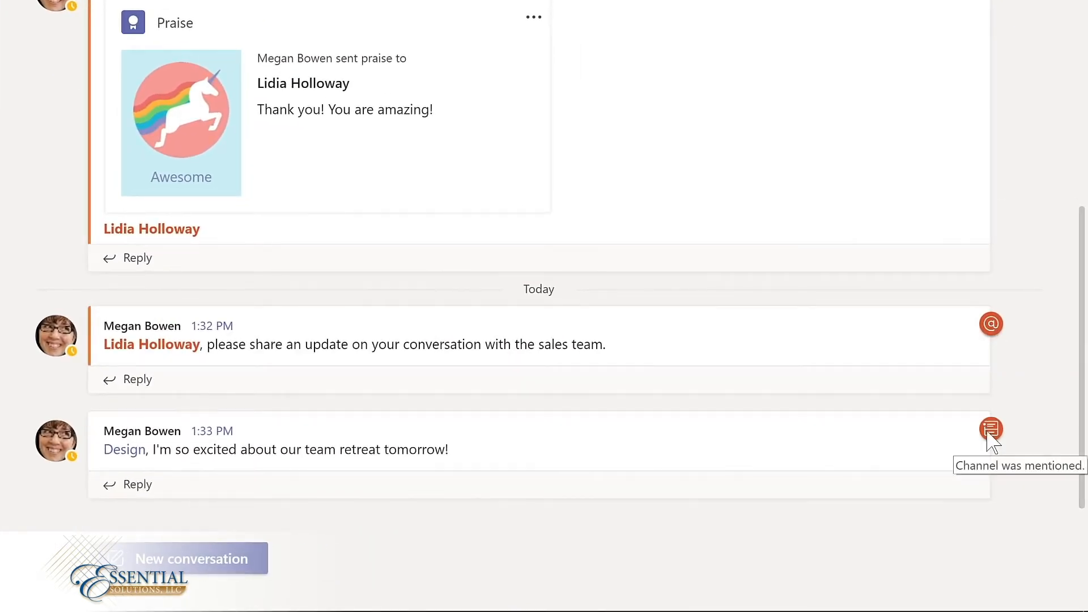
Step: Reply to the team retreat post with "Yay! I'm looking forward to working with the" and a mention of Mark 8 Project Team
left_click(127, 486)
type("Ya")
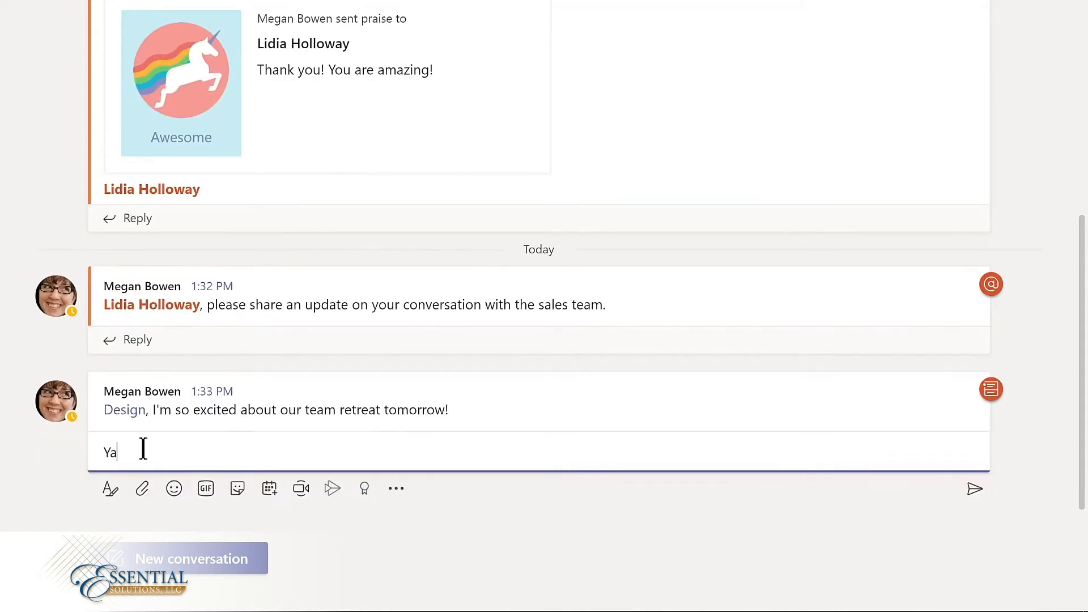
type("y! I'm looking forward to working with the @m")
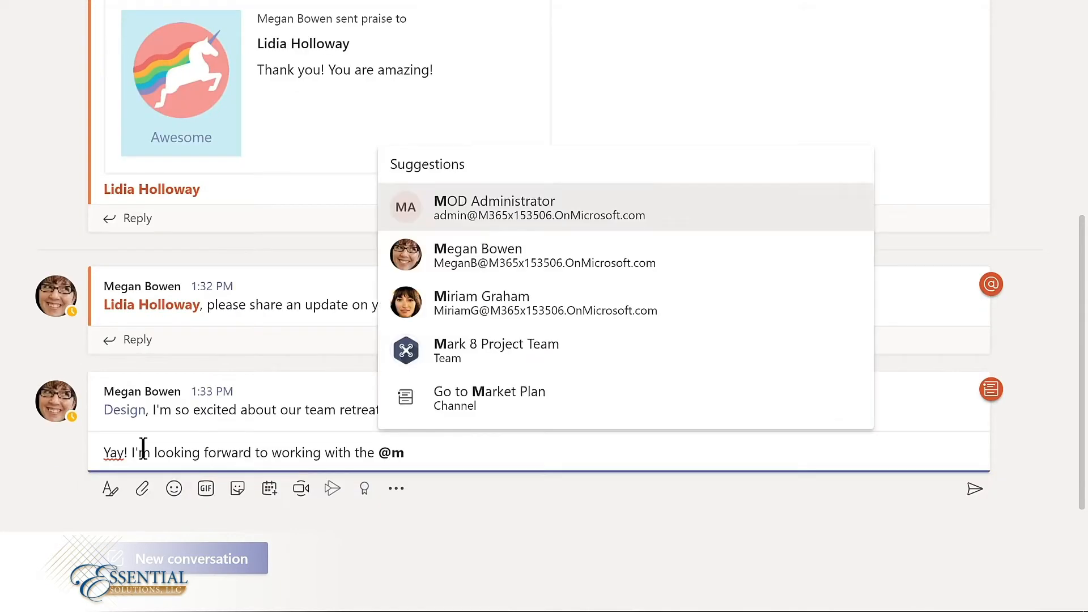
left_click(493, 348)
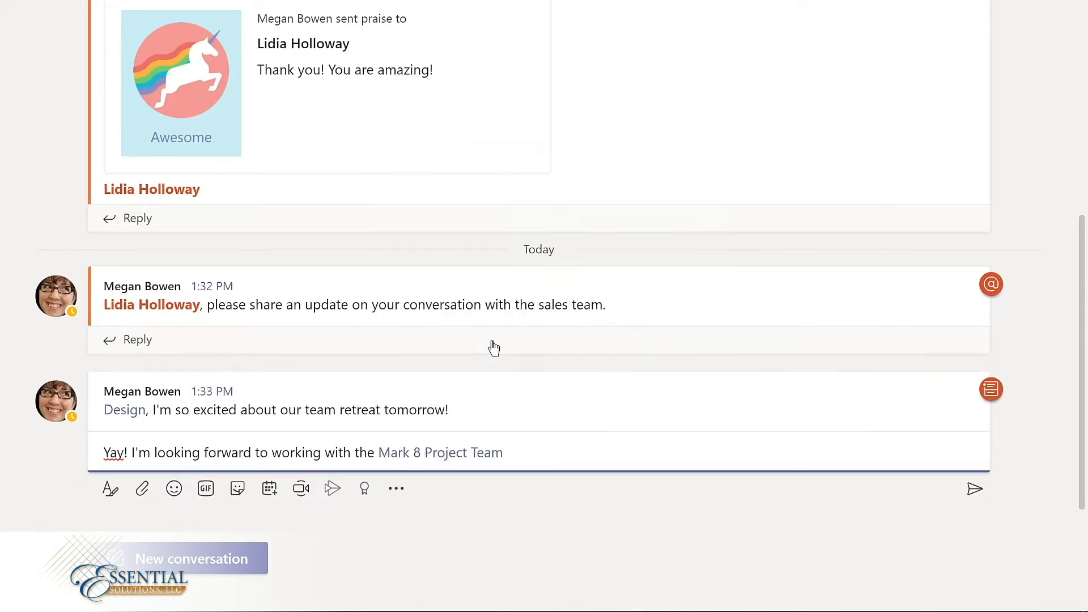
key("Return")
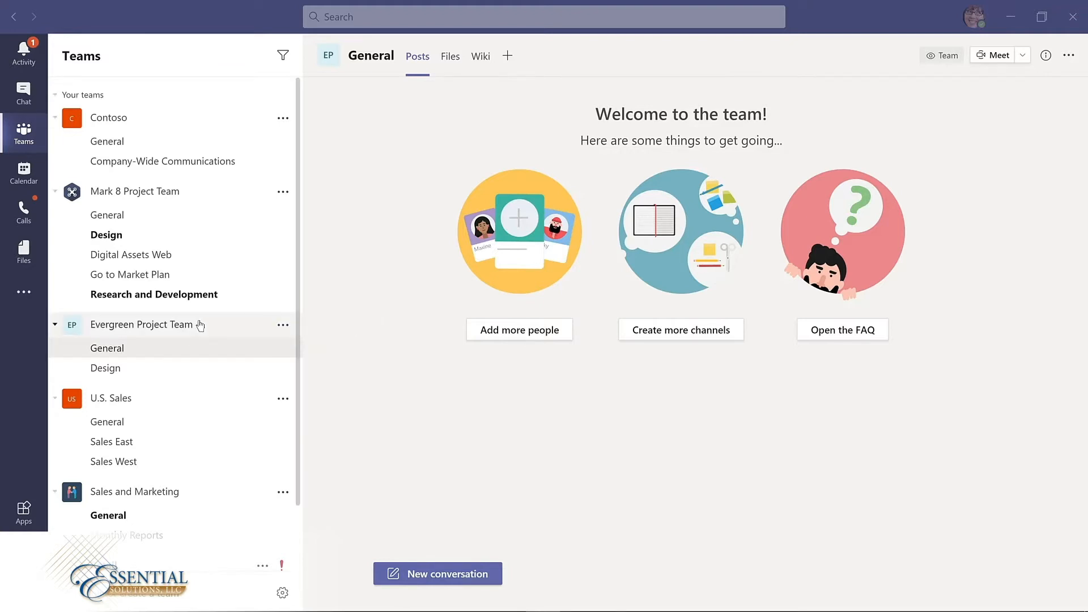
Step: Rename the Evergreen Project Team as "Evergreen LMS Project Team" and save the edit
left_click(282, 328)
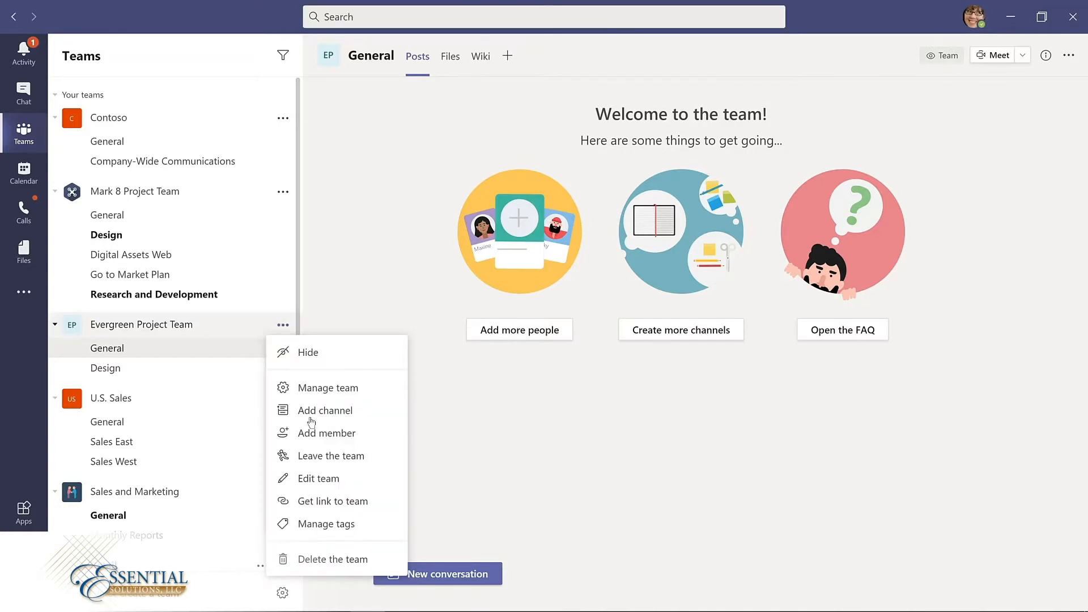
left_click(309, 481)
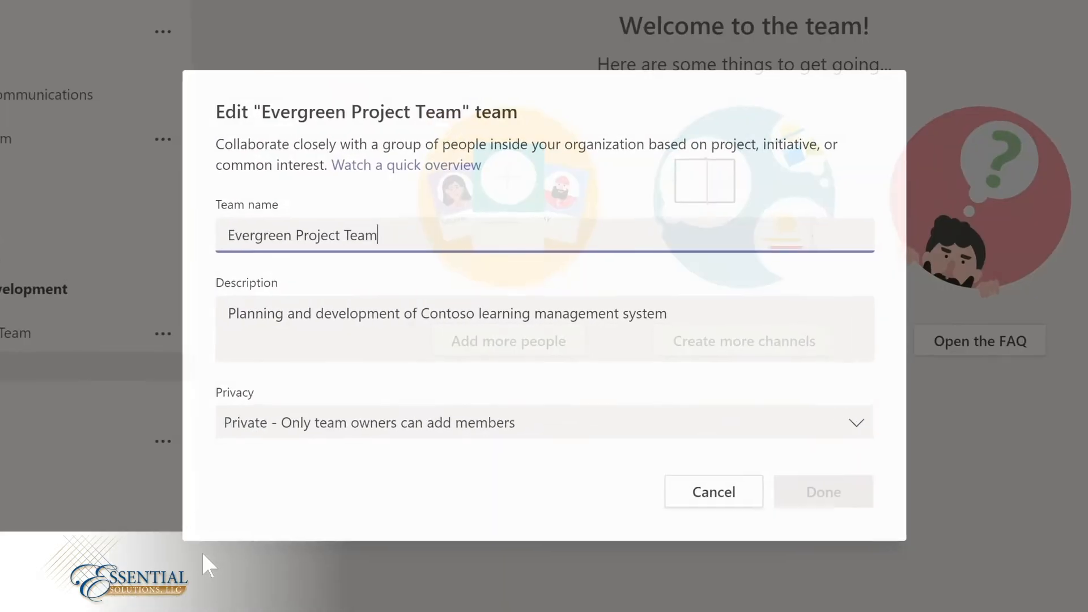
left_click(370, 259)
type("LMS Project Team")
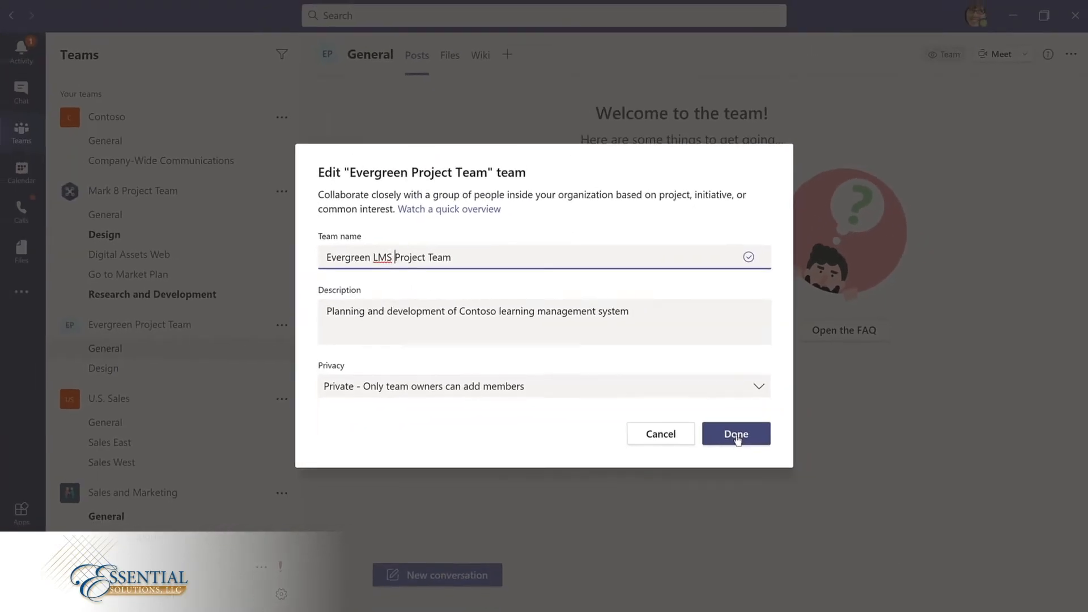
left_click(795, 477)
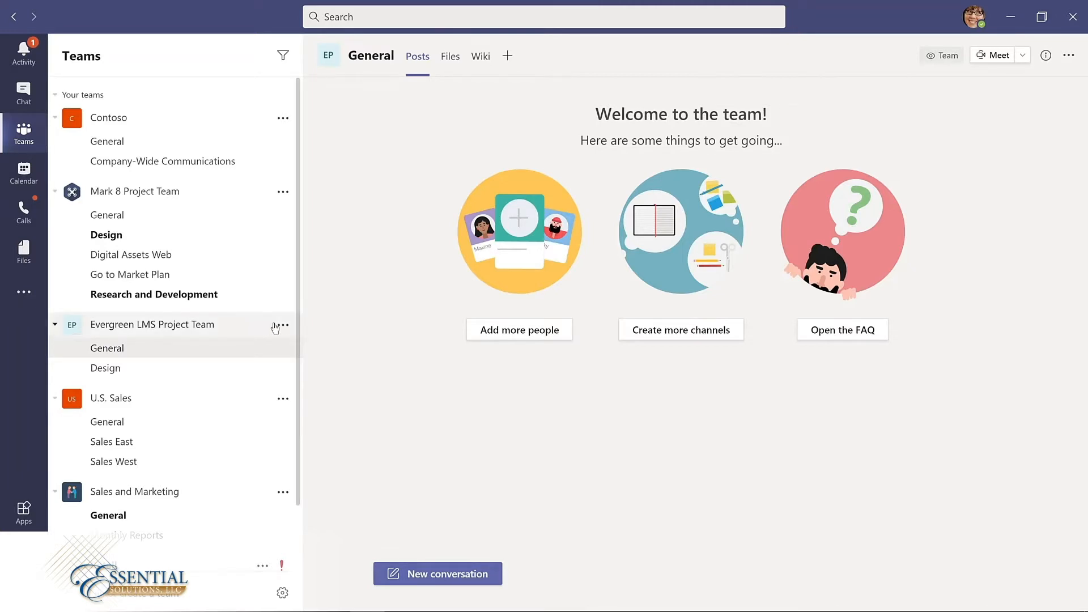
Step: Open the management page of the Evergreen LMS Project Team and add the suggested Product Manager as a team member
right_click(250, 325)
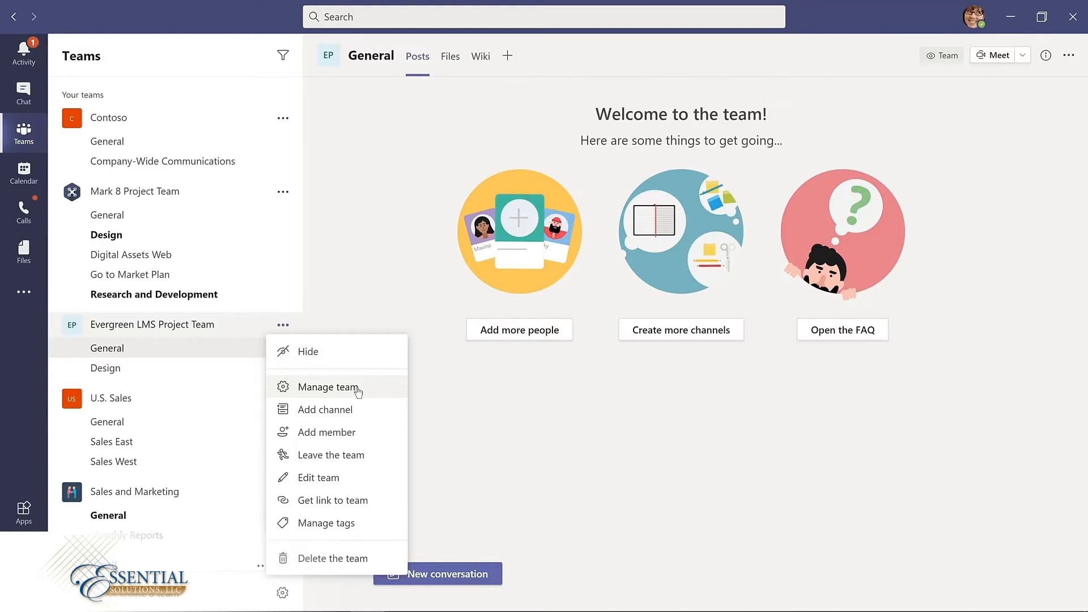
left_click(357, 390)
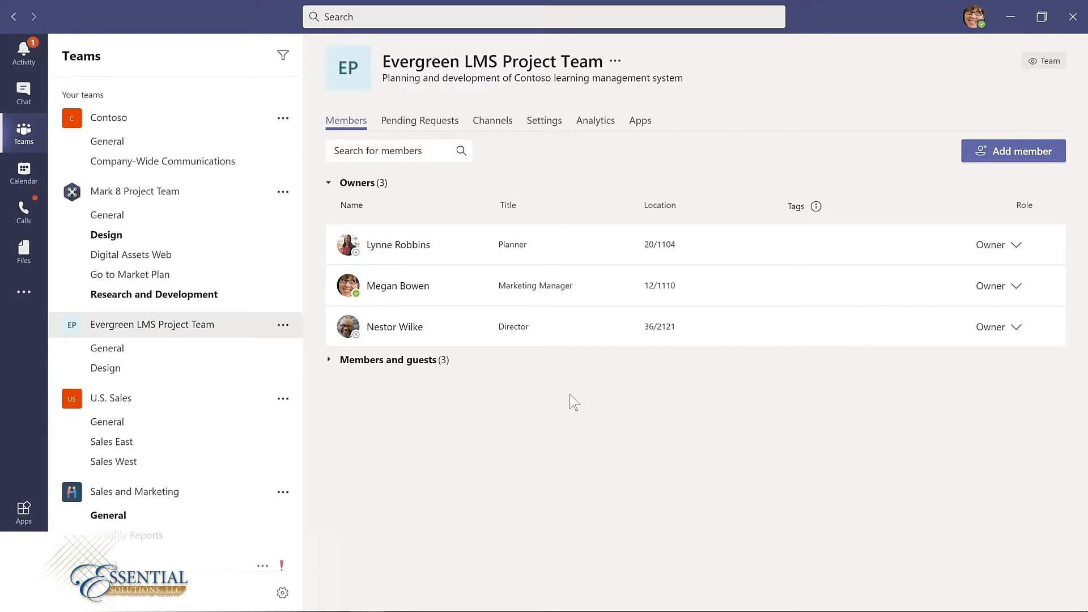
left_click(1012, 150)
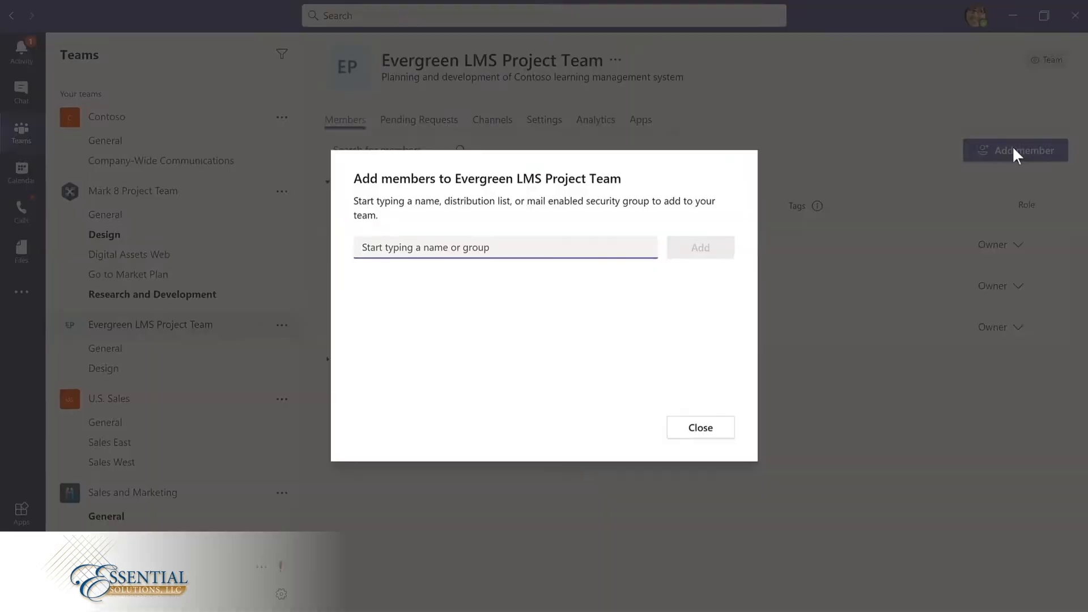
type("l")
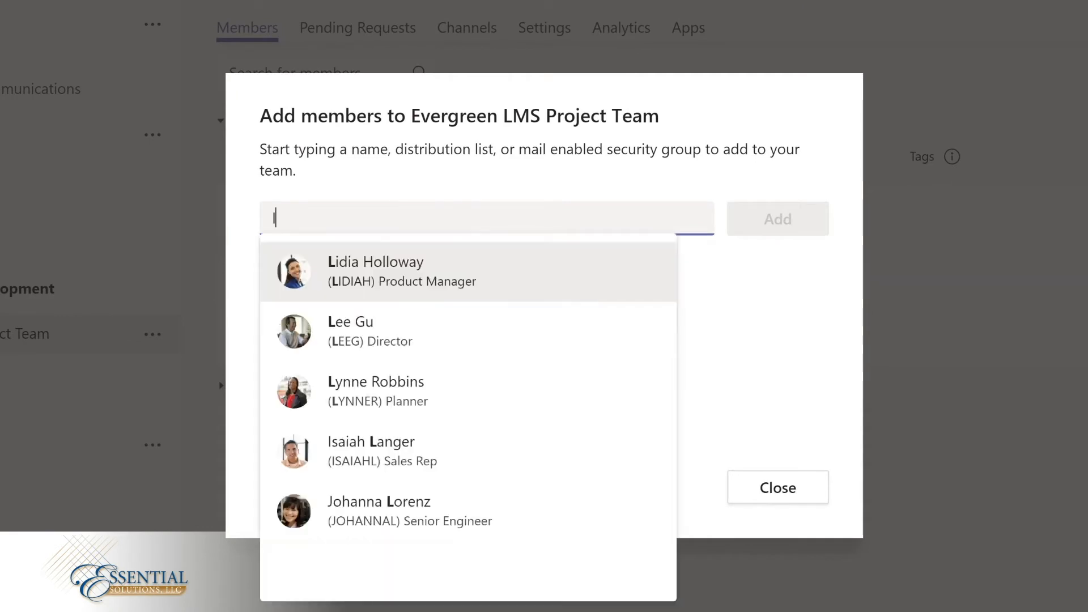
type("id")
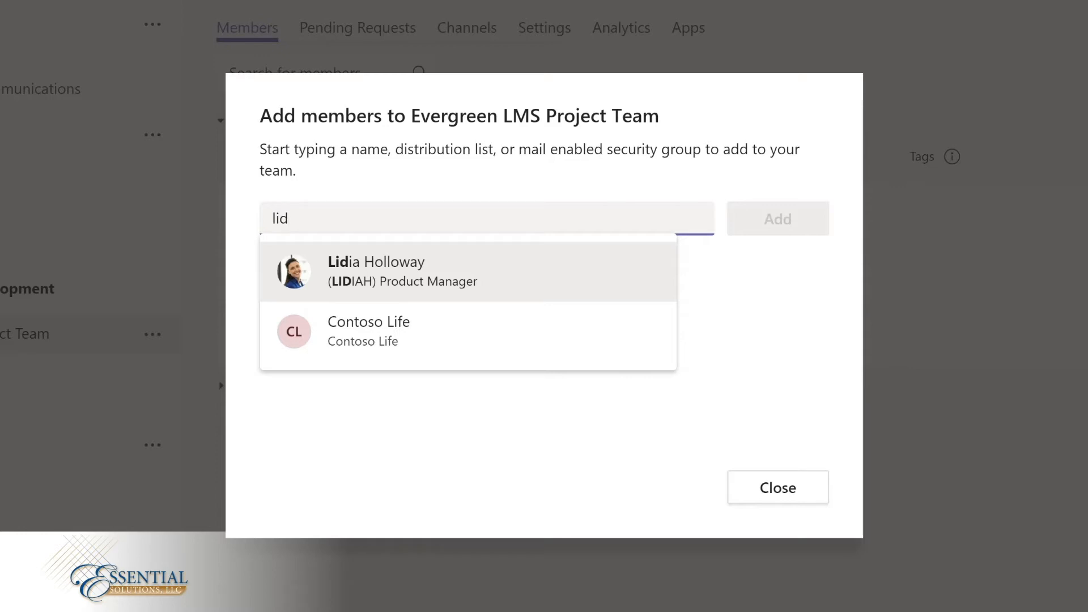
left_click(398, 269)
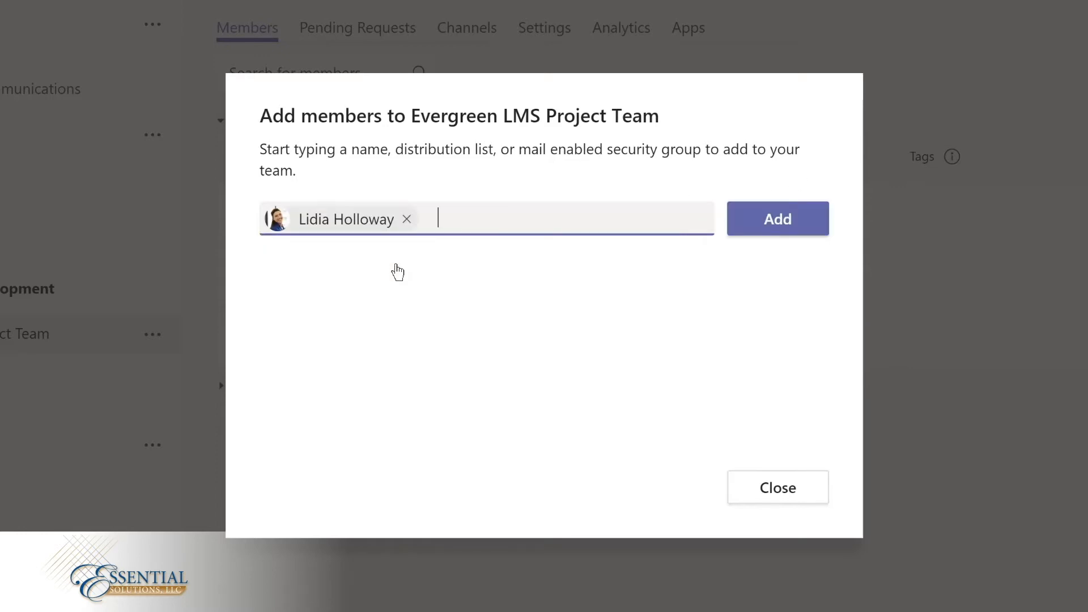
left_click(767, 225)
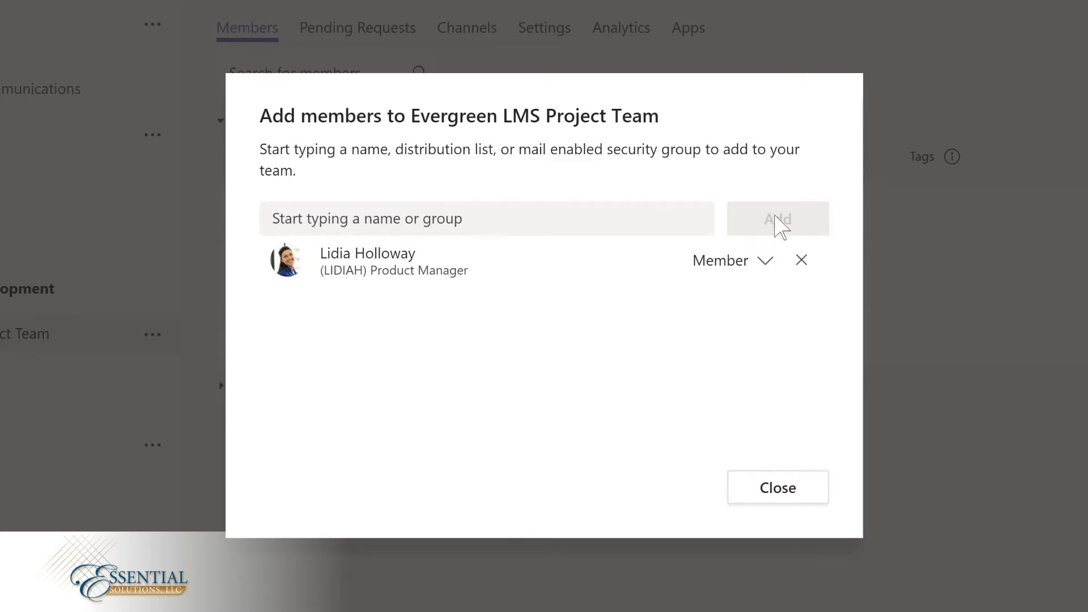
Step: Set the newly added Product Manager's role to Owner and finish adding members
left_click(764, 263)
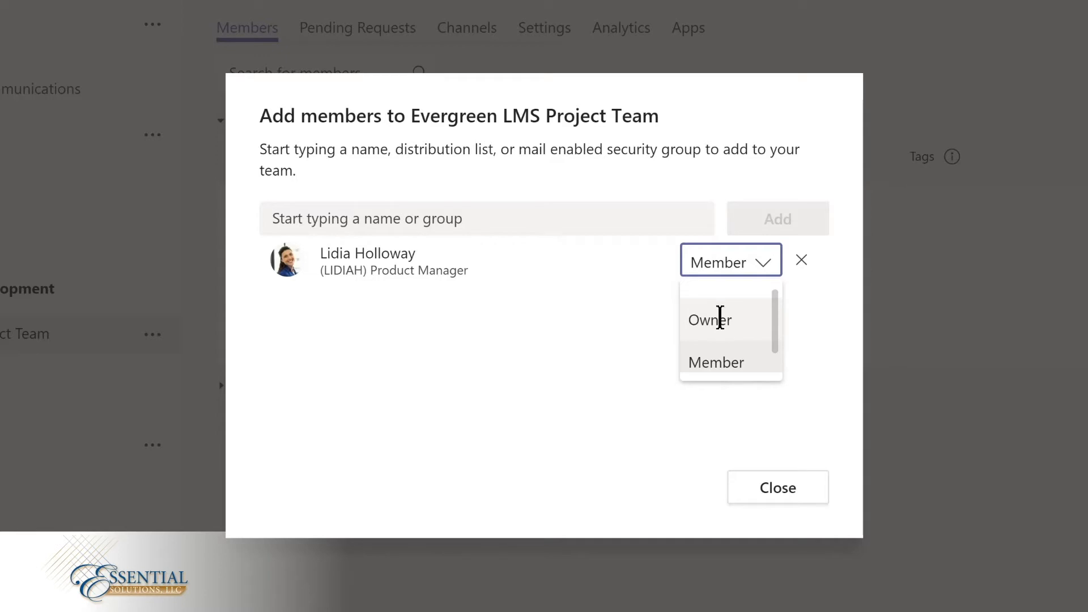
left_click(720, 318)
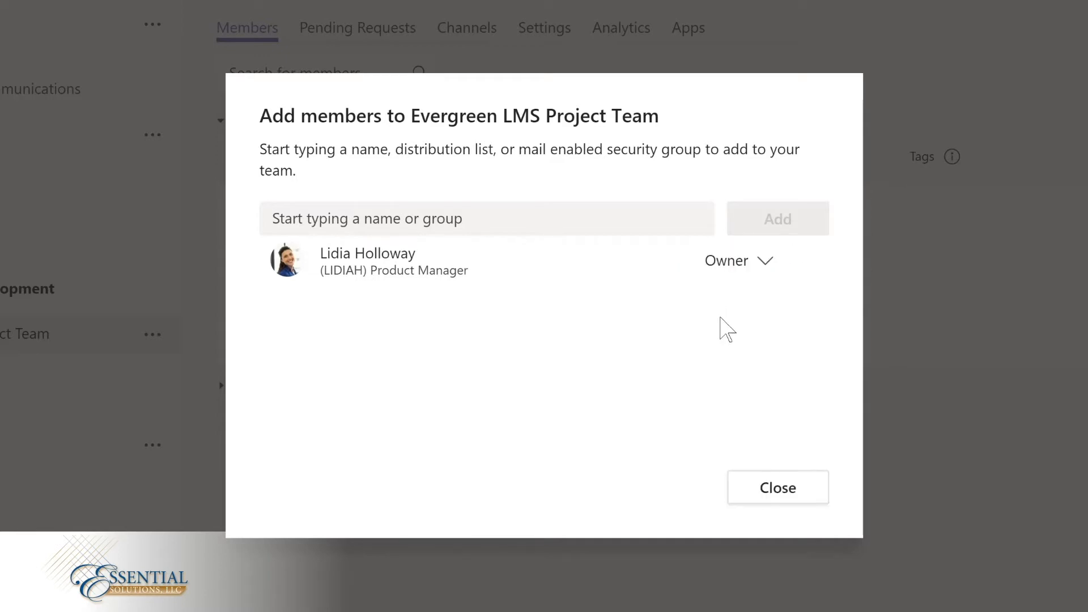
left_click(776, 491)
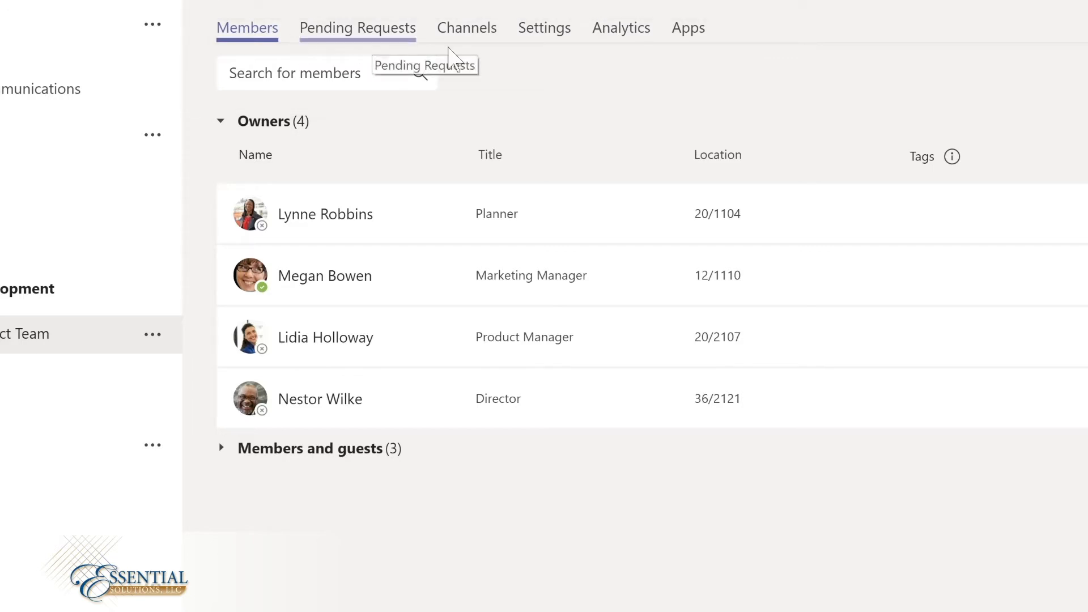
Step: Look over the team's channel list, and in the team settings upload and save the round evergreen forest image as team picture
left_click(465, 29)
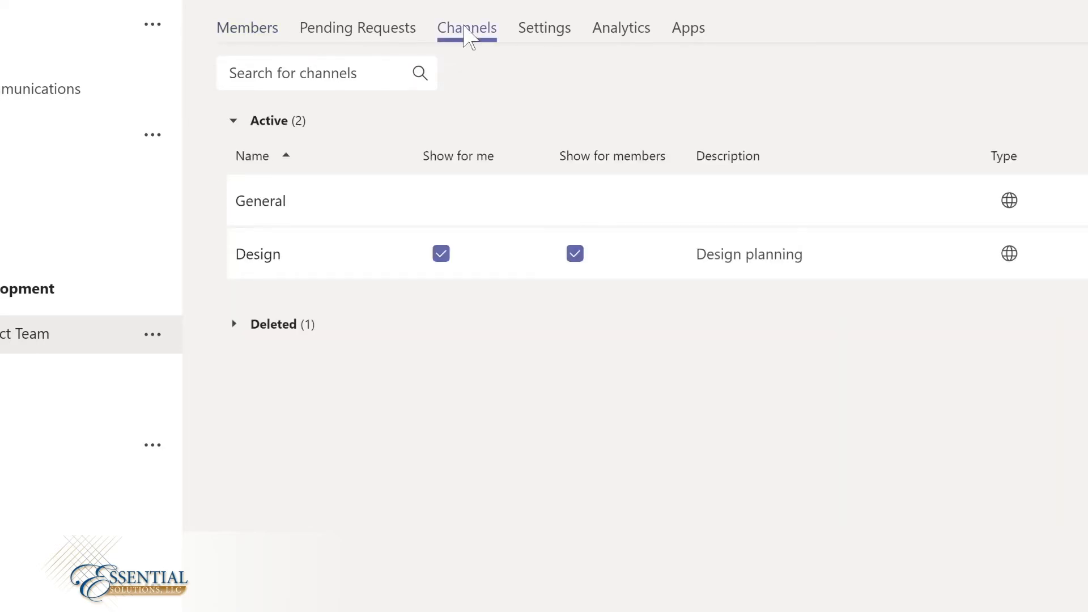
left_click(538, 32)
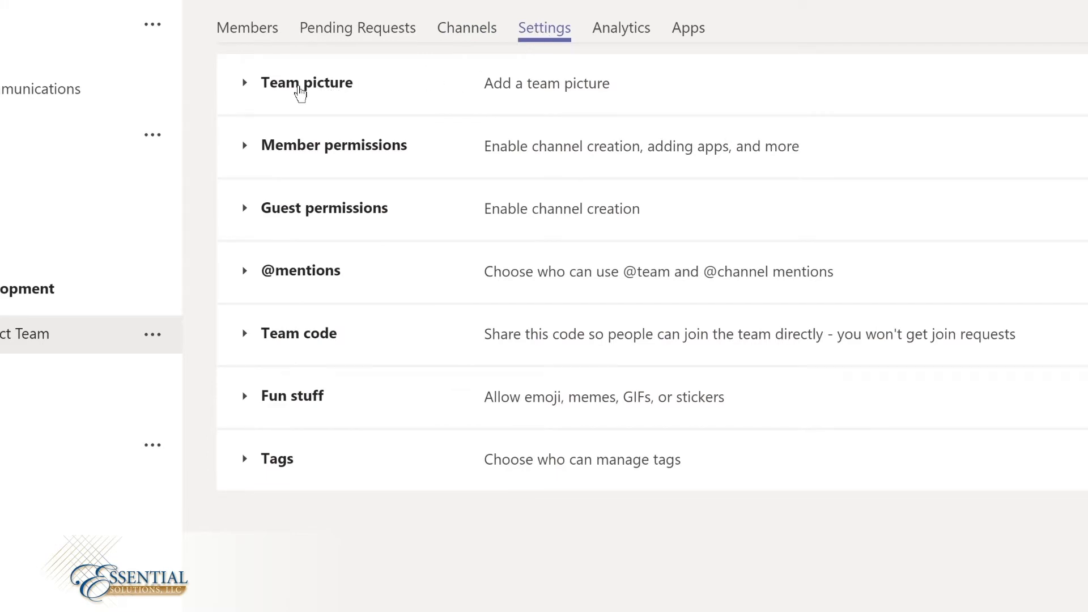
left_click(300, 92)
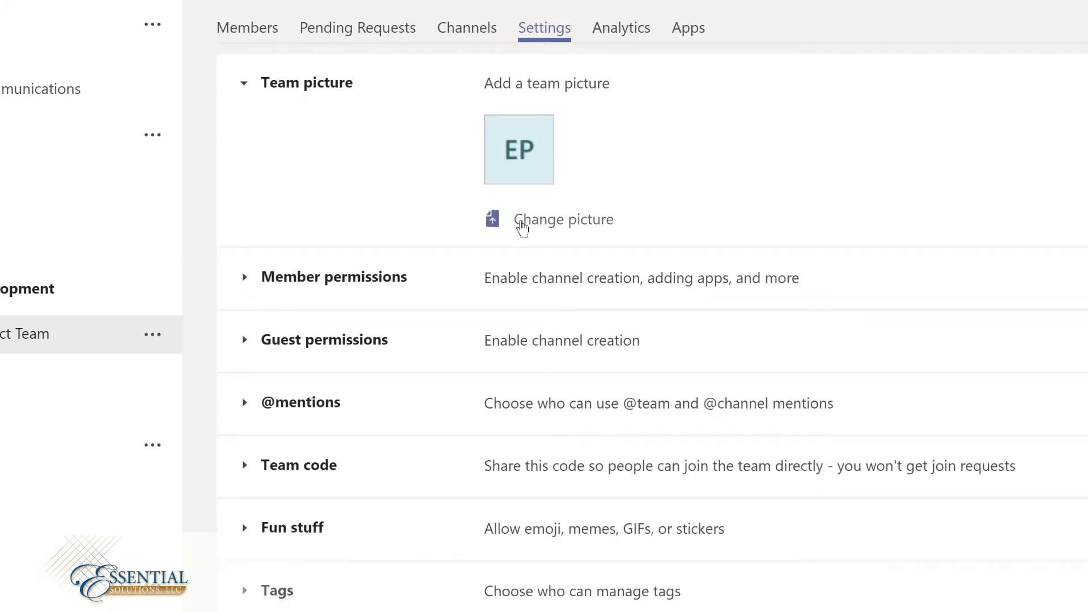
left_click(522, 227)
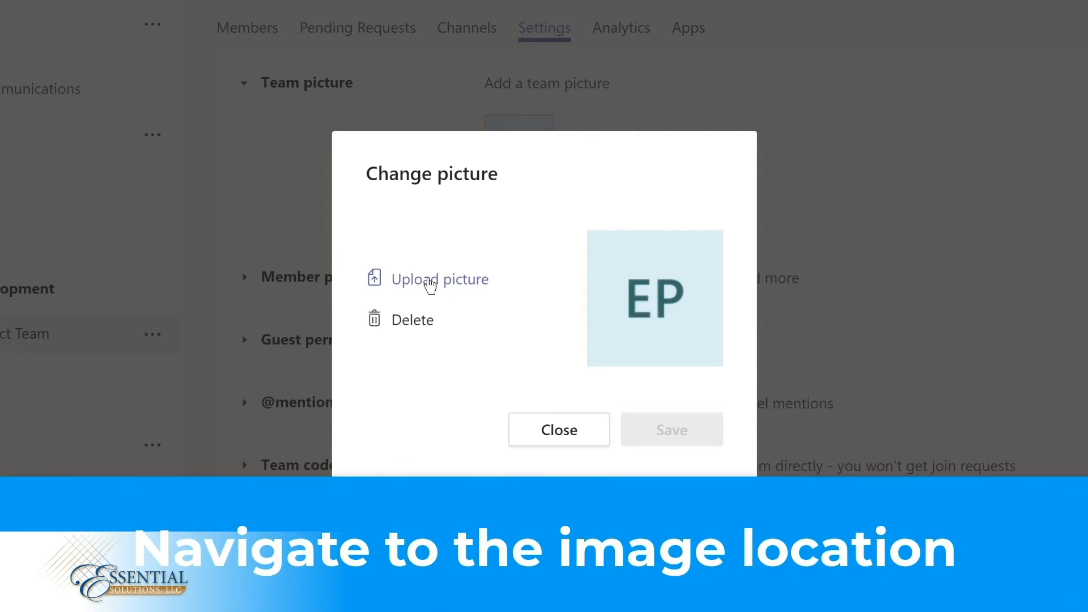
left_click(431, 283)
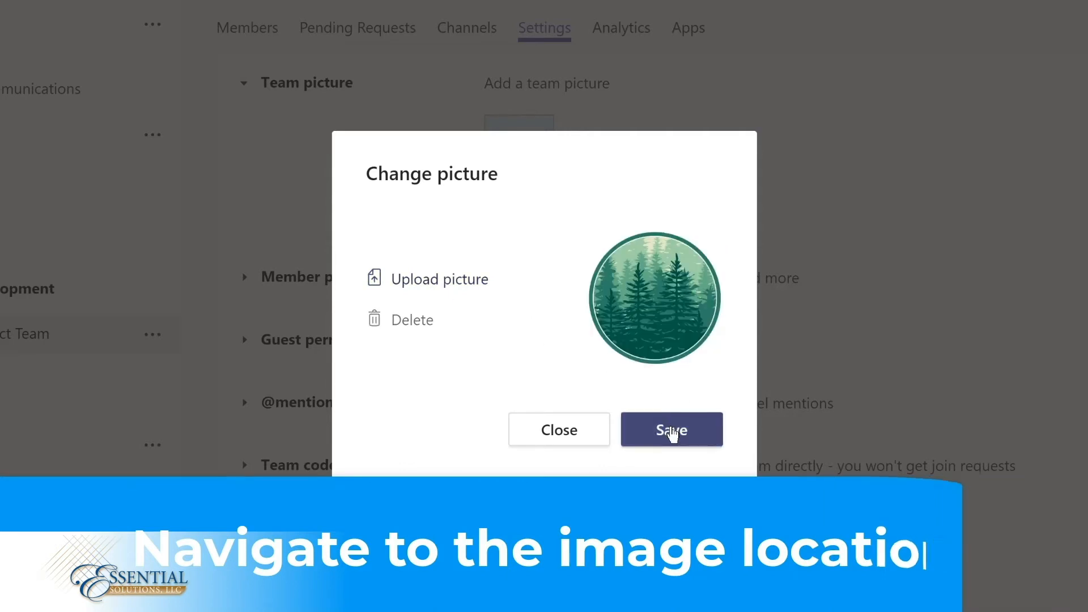
left_click(672, 432)
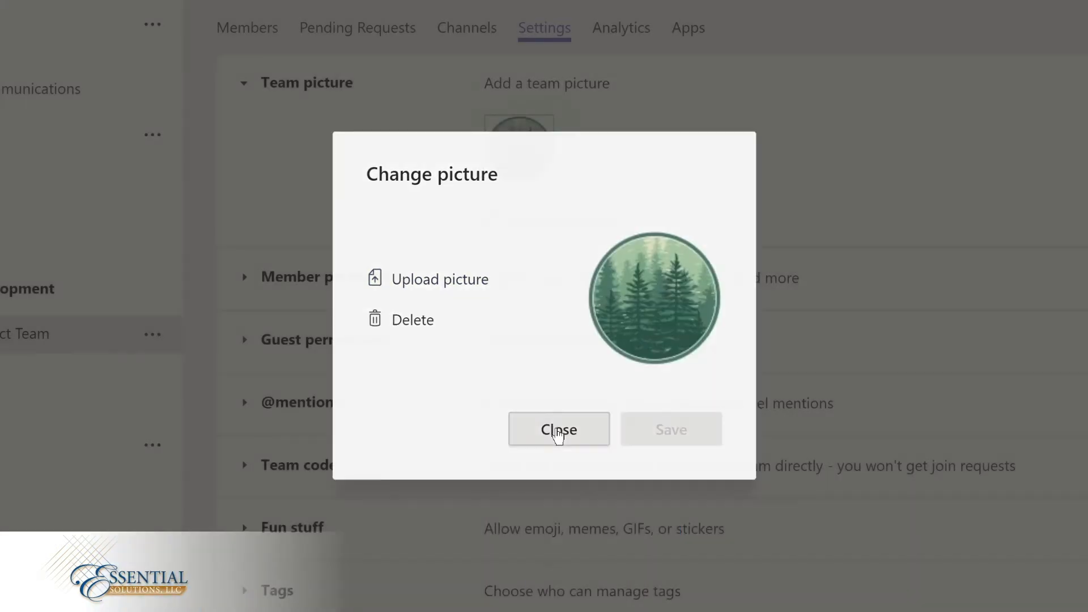
left_click(556, 429)
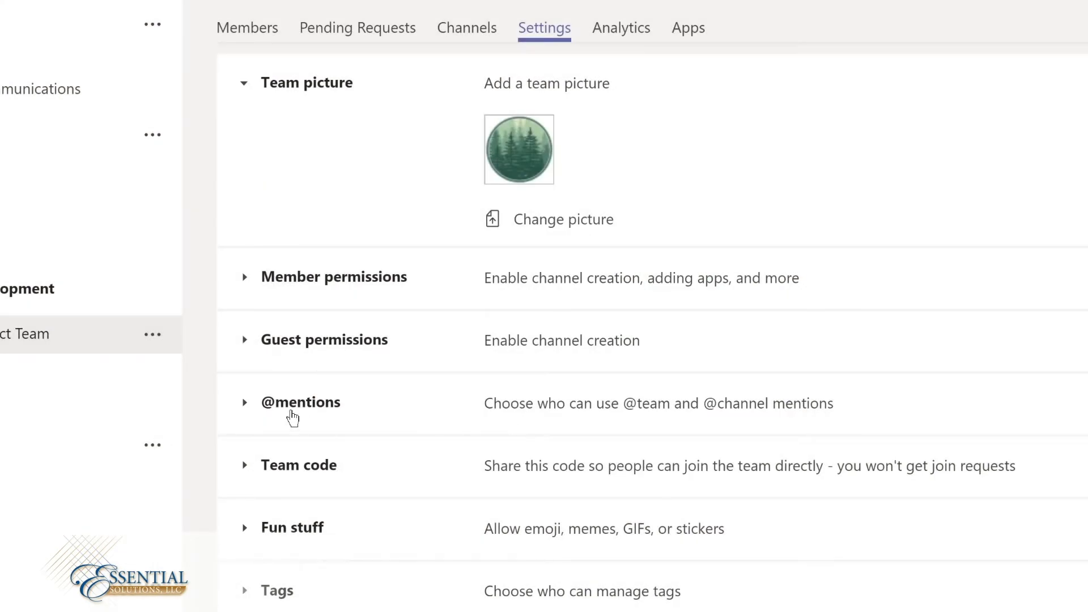
left_click(292, 405)
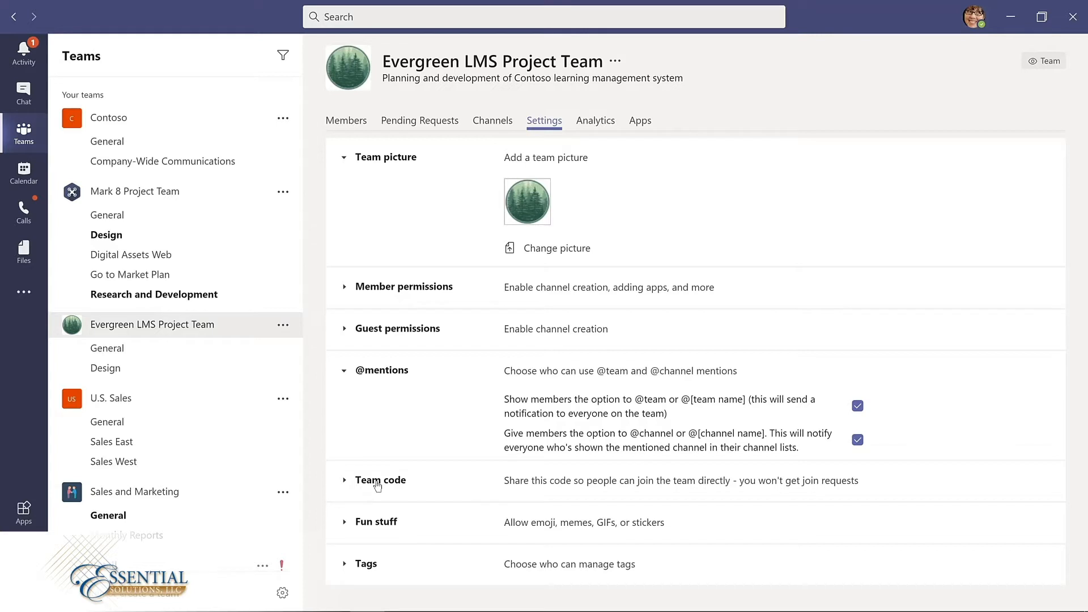
left_click(382, 524)
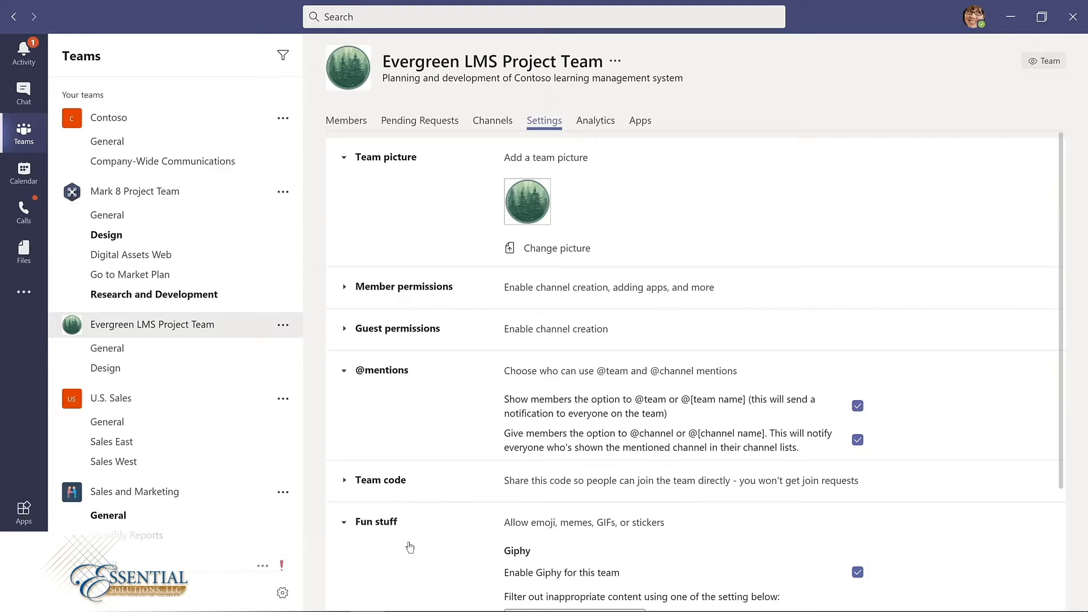
scroll(412, 547, "down", 2)
scroll(412, 547, "down", 2)
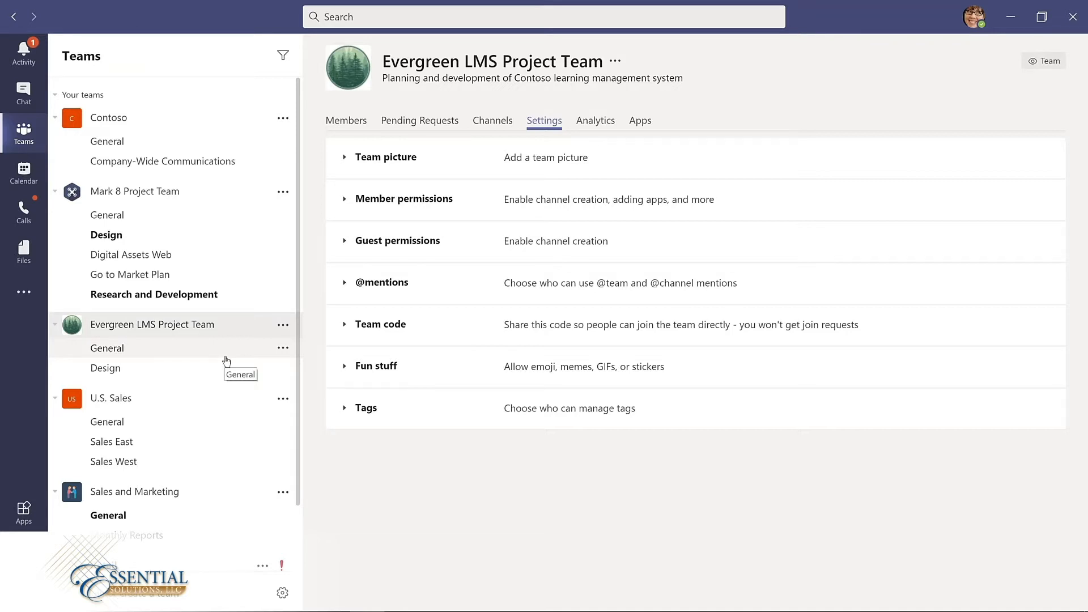
Step: Hide the Retail team from the teams list
scroll(262, 486, "down", 2)
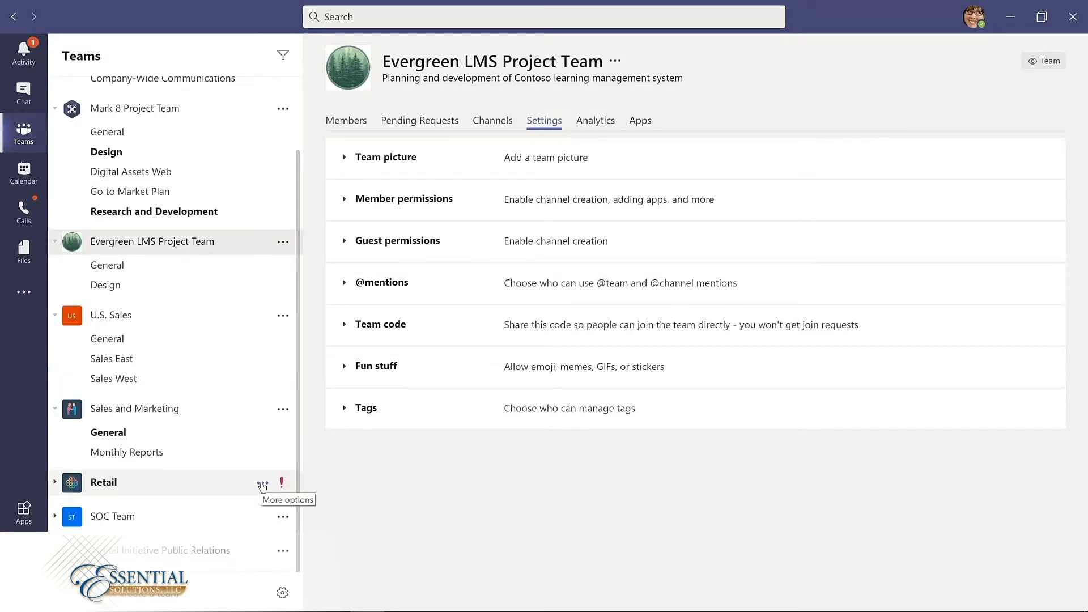
left_click(263, 485)
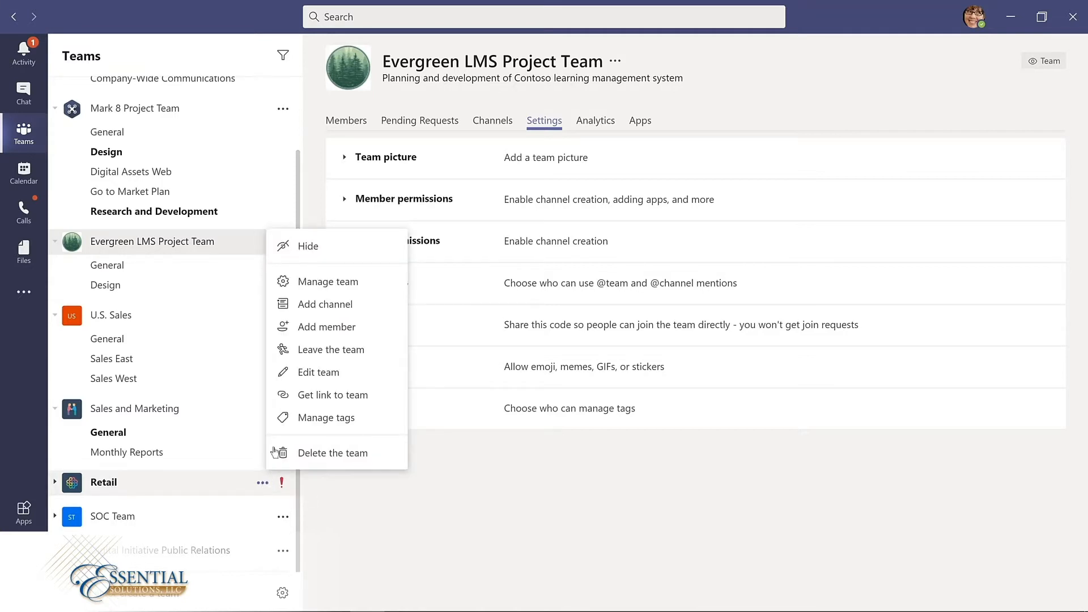
left_click(306, 247)
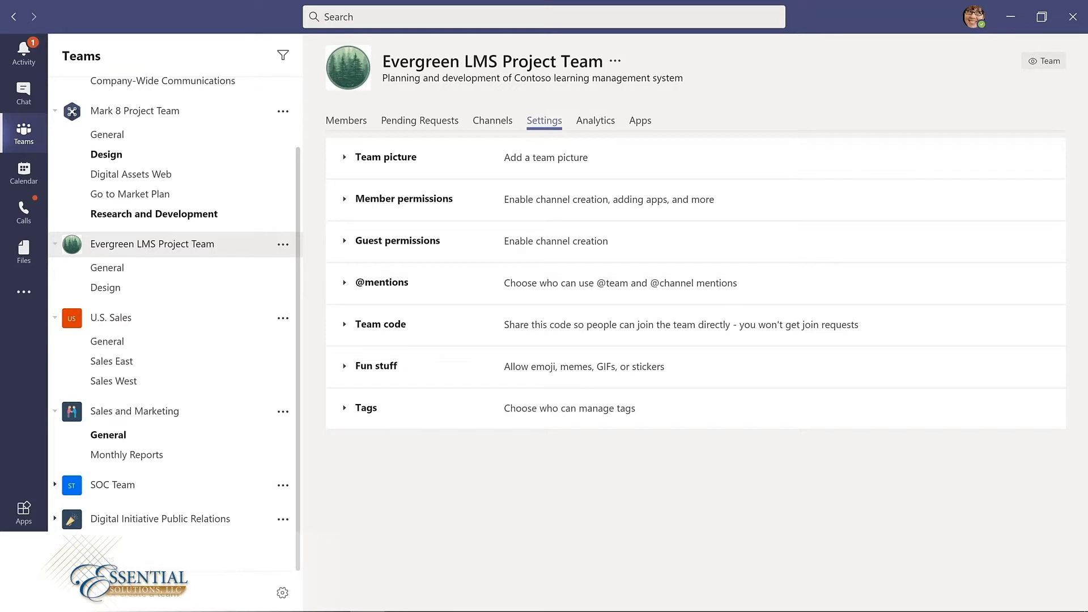
Step: Show the Retail team again from among the hidden teams
scroll(175, 323, "down", 1)
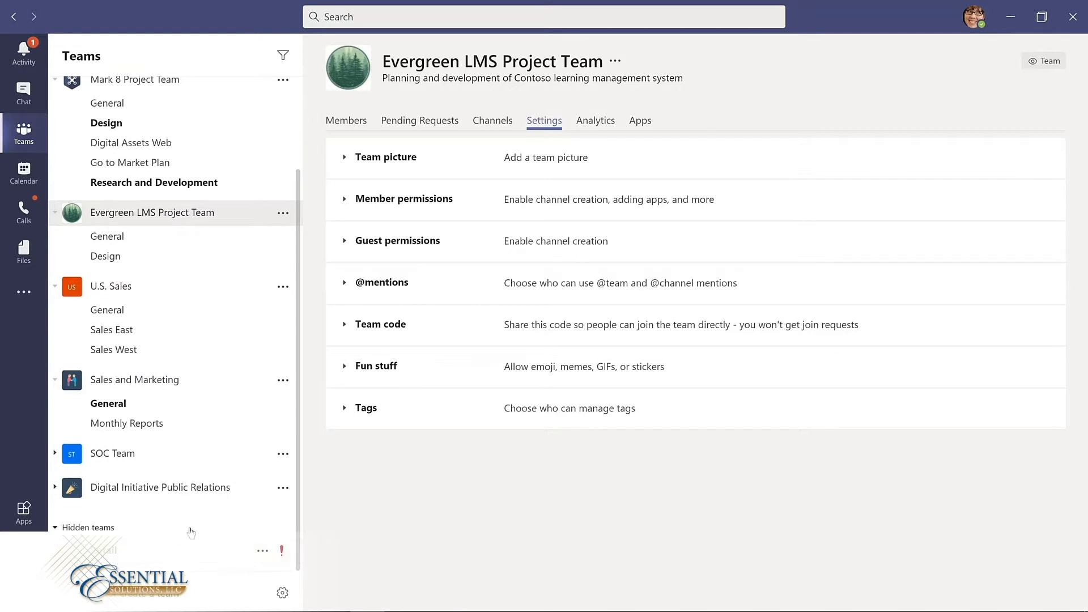
left_click(263, 553)
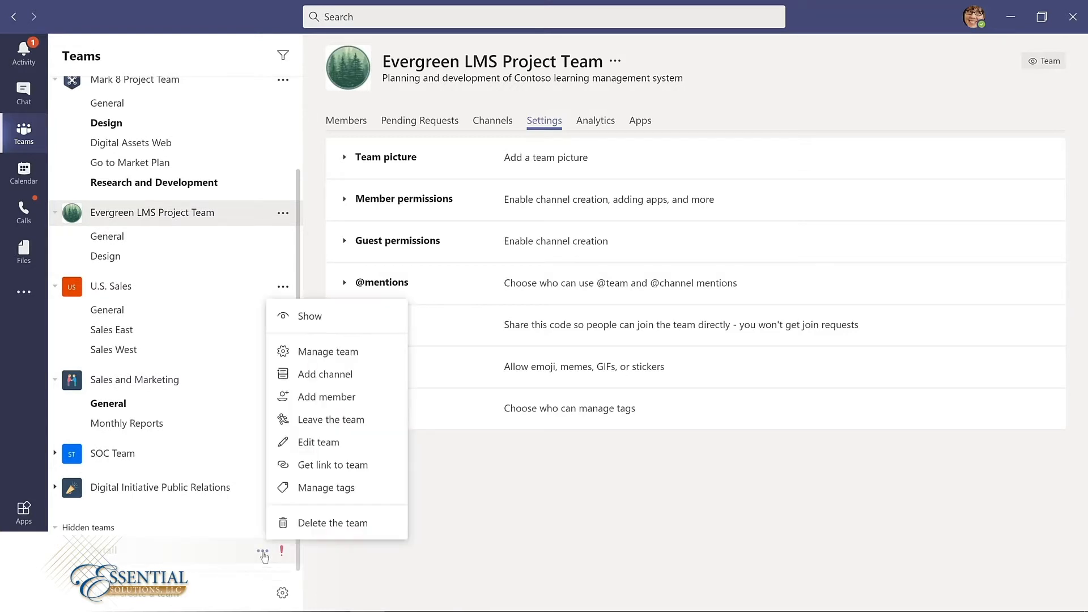
left_click(309, 318)
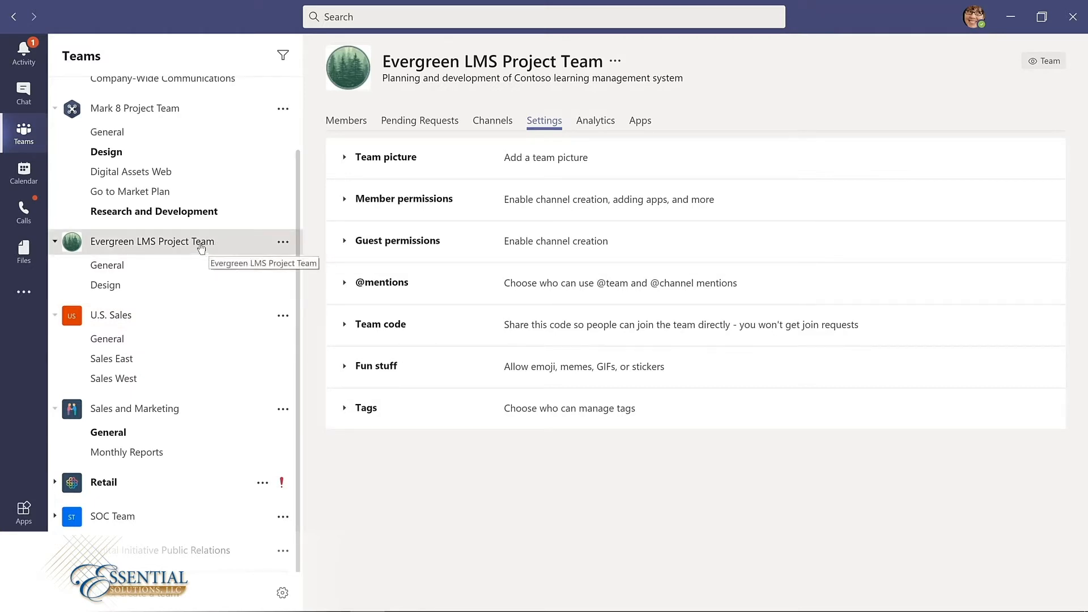
Step: Move the Evergreen LMS Project Team above the Mark 8 Project Team in the teams list
left_click_drag(201, 245, 192, 133)
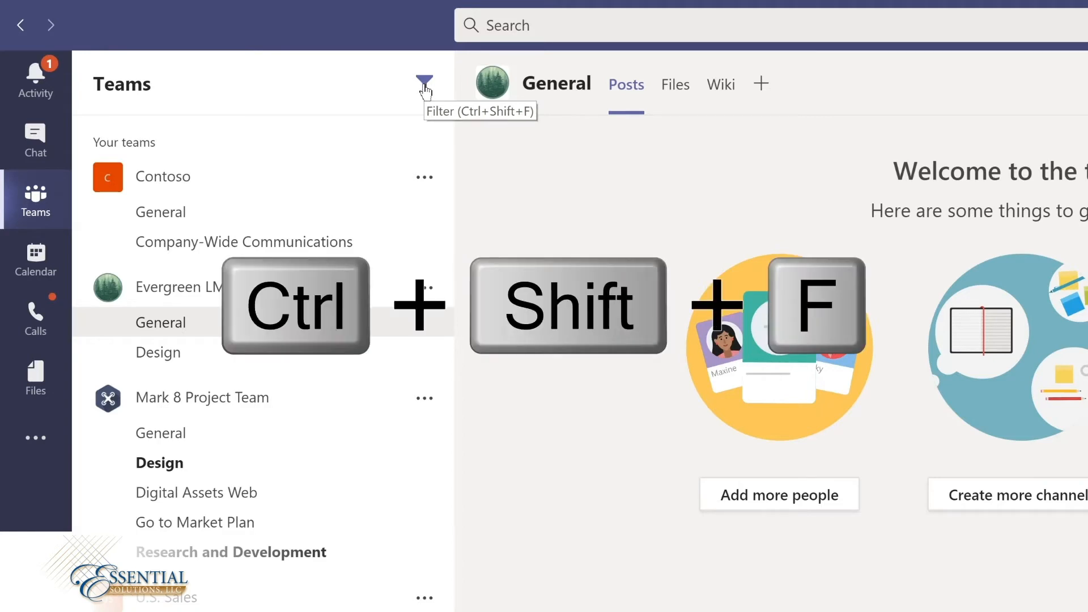
Step: Filter the teams and channels list by "marketing" and by "project"
key("ctrl+shift+f")
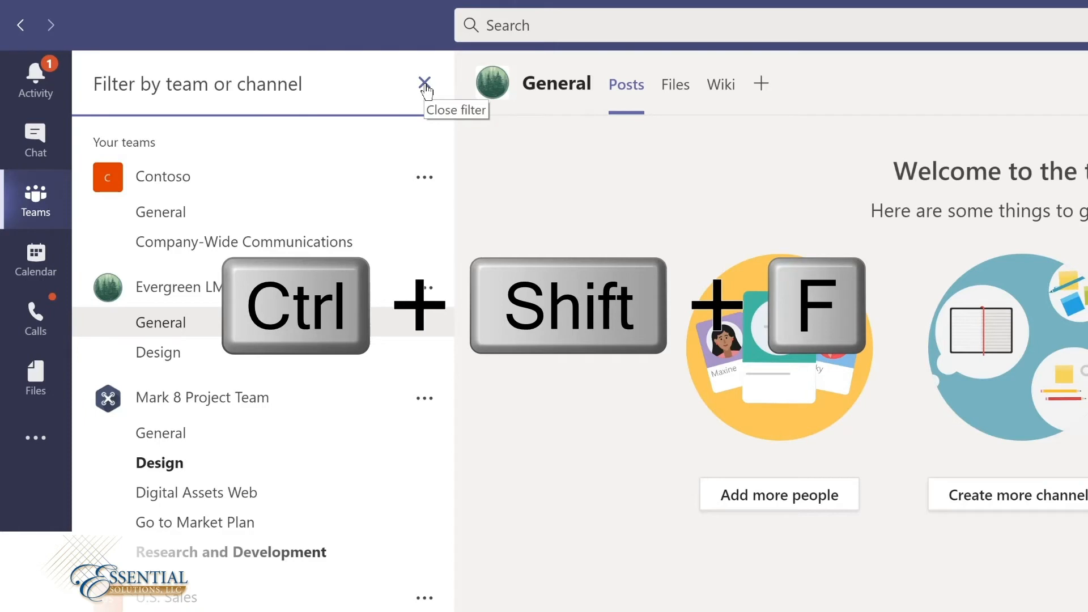
type("marketing")
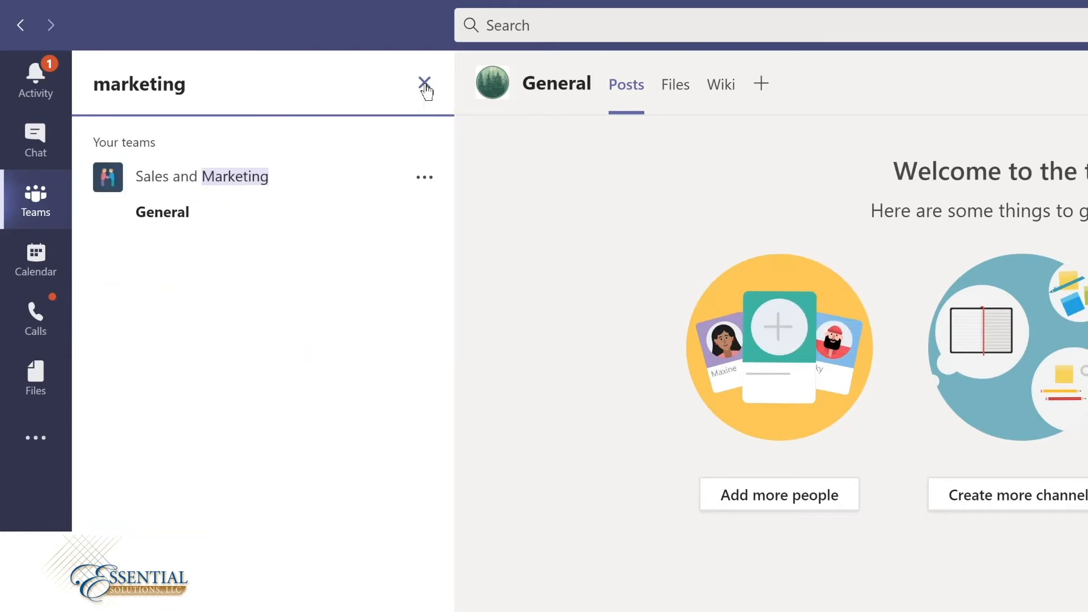
key("ctrl+a")
type("proj")
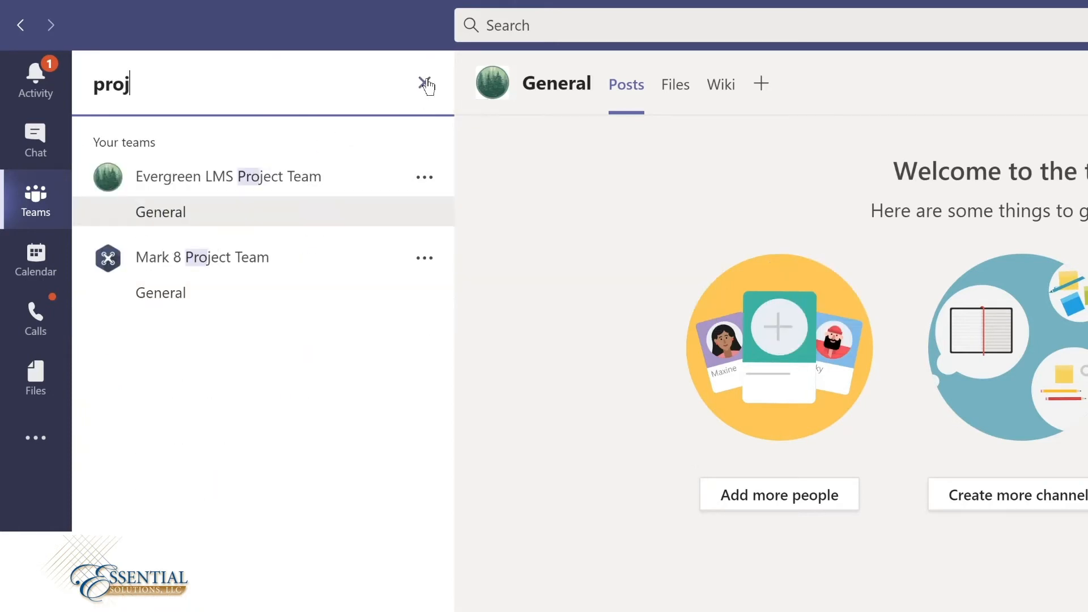
type("ect")
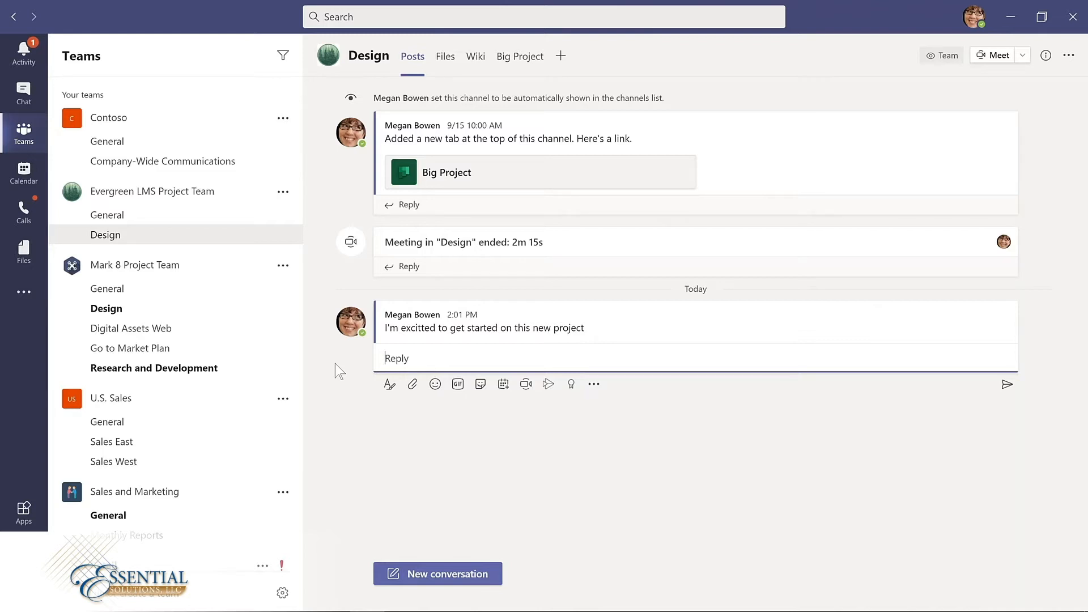
Step: Open the 2:01 PM Design channel message for editing and correct the misspelled word to "excited"
mouse_move(446, 331)
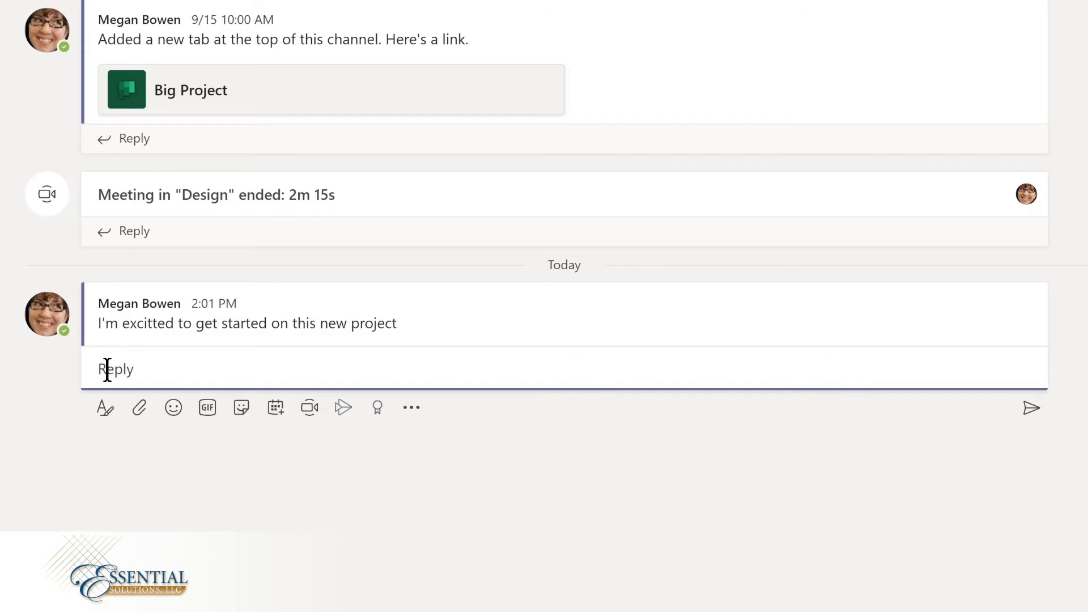
left_click(359, 316)
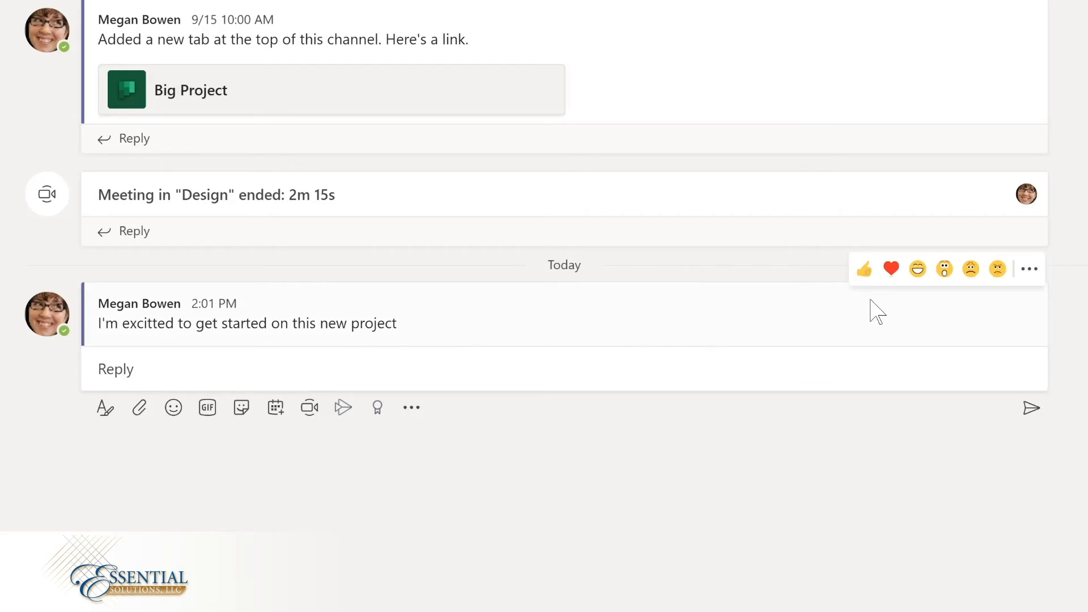
left_click(1030, 273)
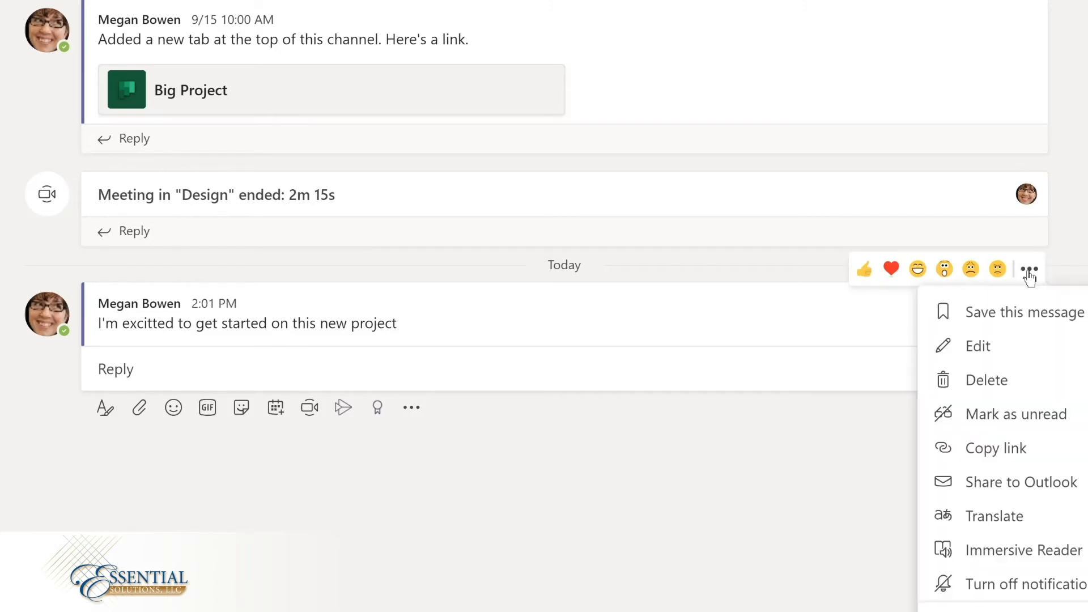
left_click(1009, 347)
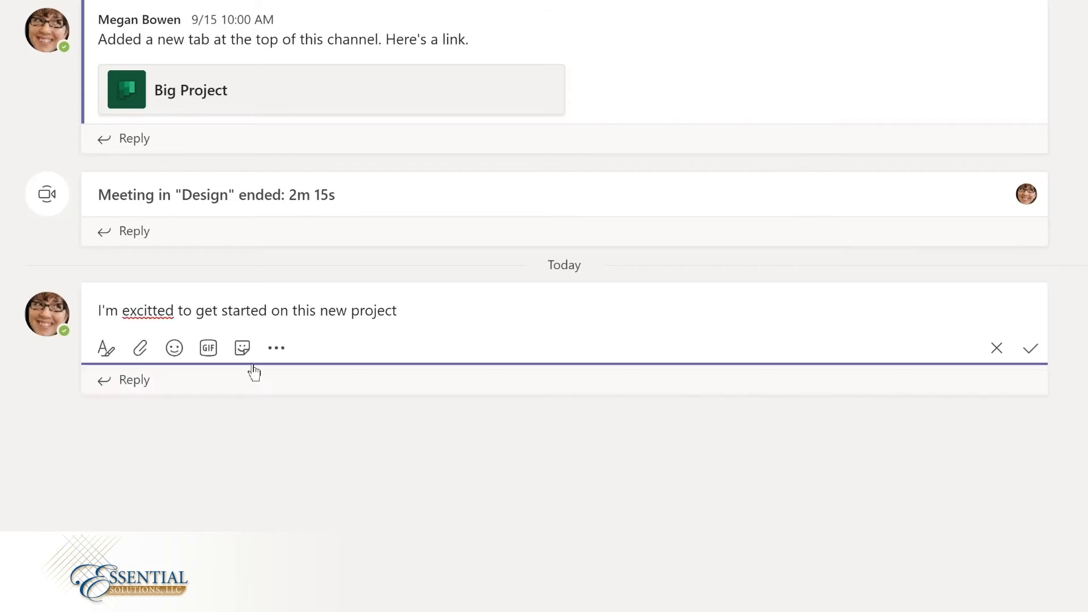
left_click(149, 311)
key("BackSpace")
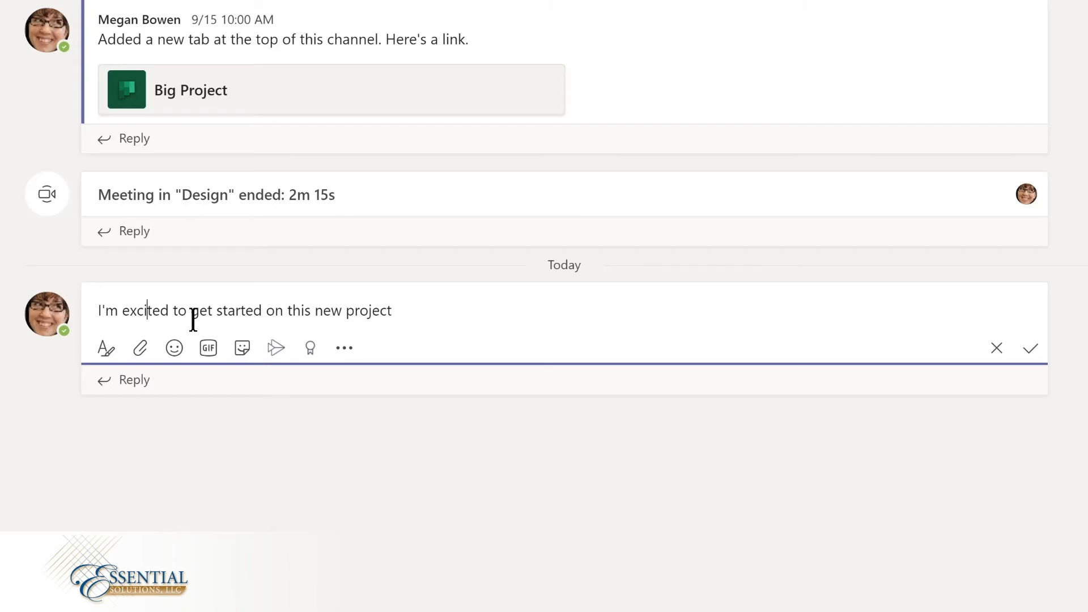
Step: Insert a mention of the Design channel followed by a comma at the beginning of the message
key("Home")
type("@")
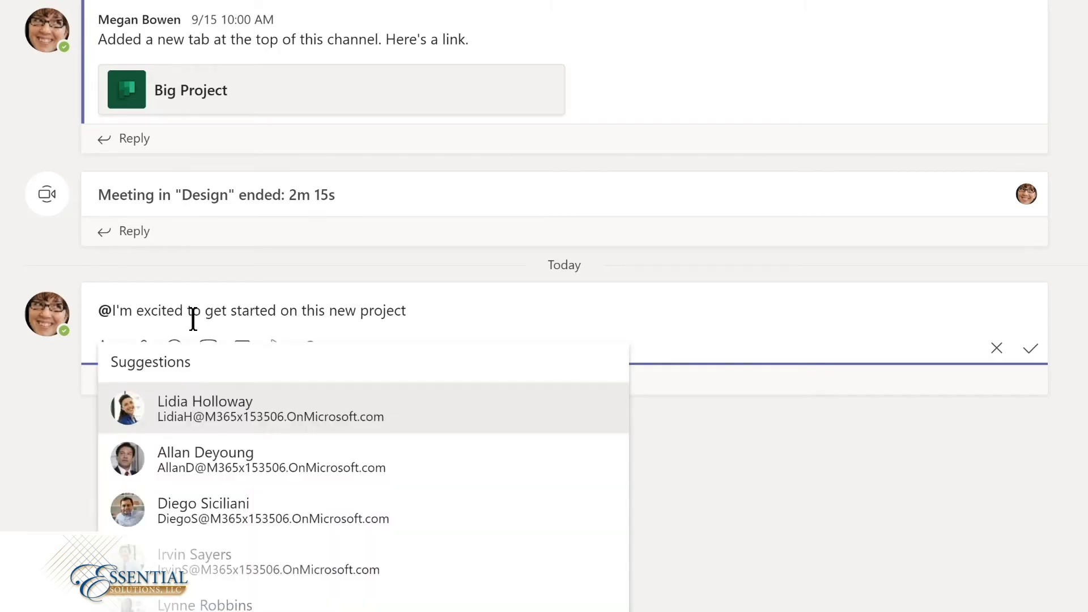
type("de")
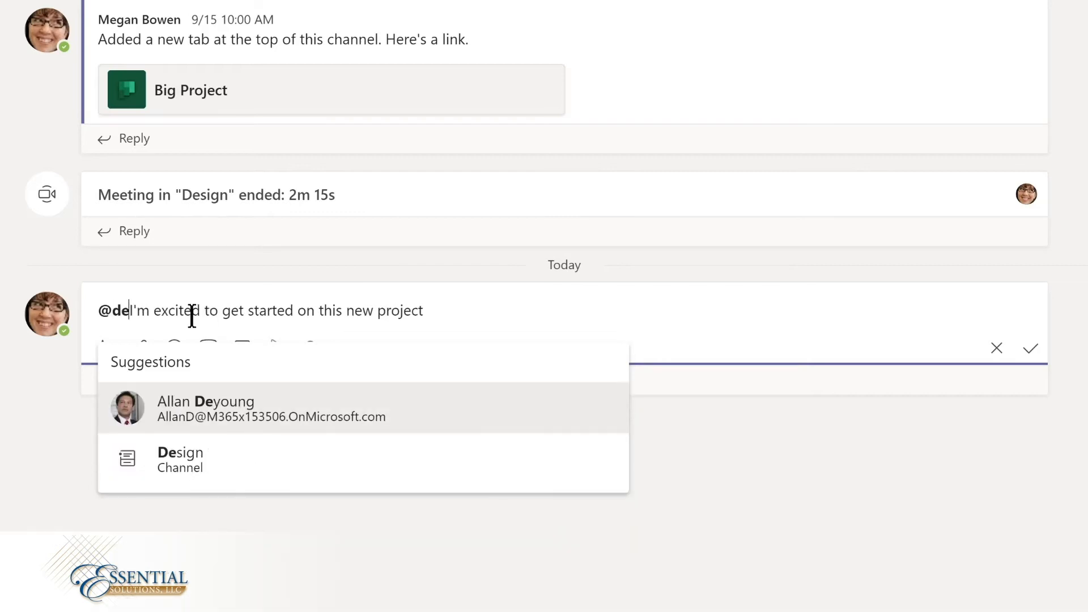
left_click(175, 460)
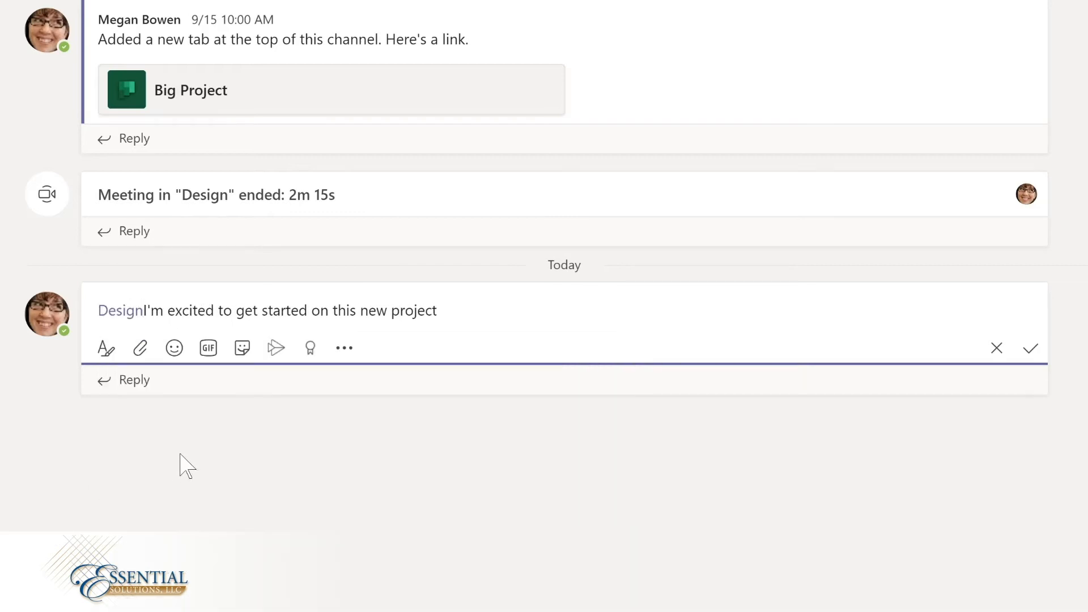
type(",")
Step: Add "LMS" before "project", end the message with an exclamation mark, and save the edited message
left_click(413, 311)
type("LMS")
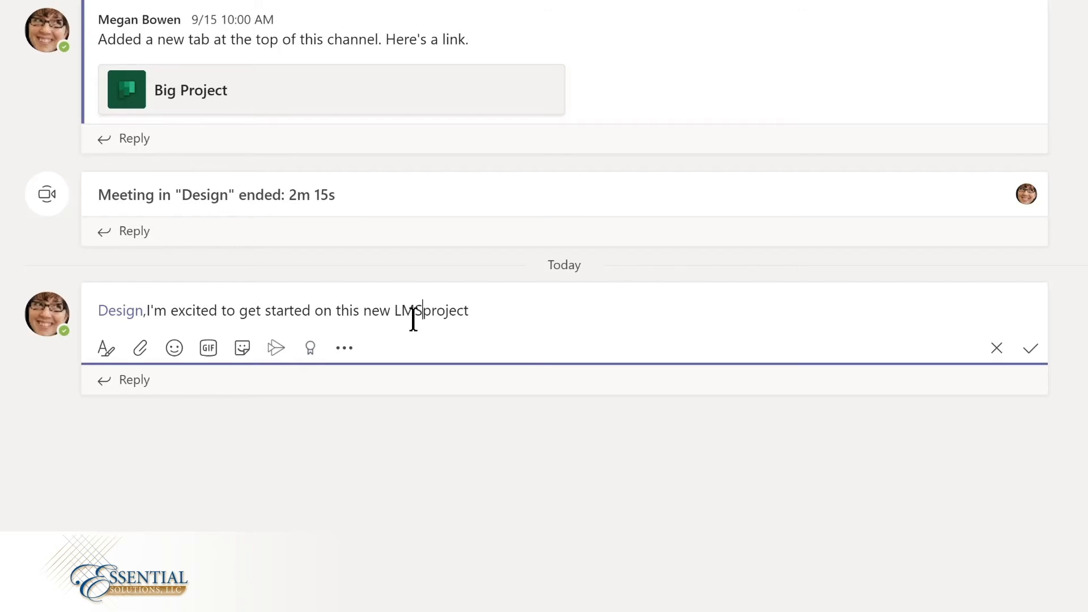
key("End")
type("!")
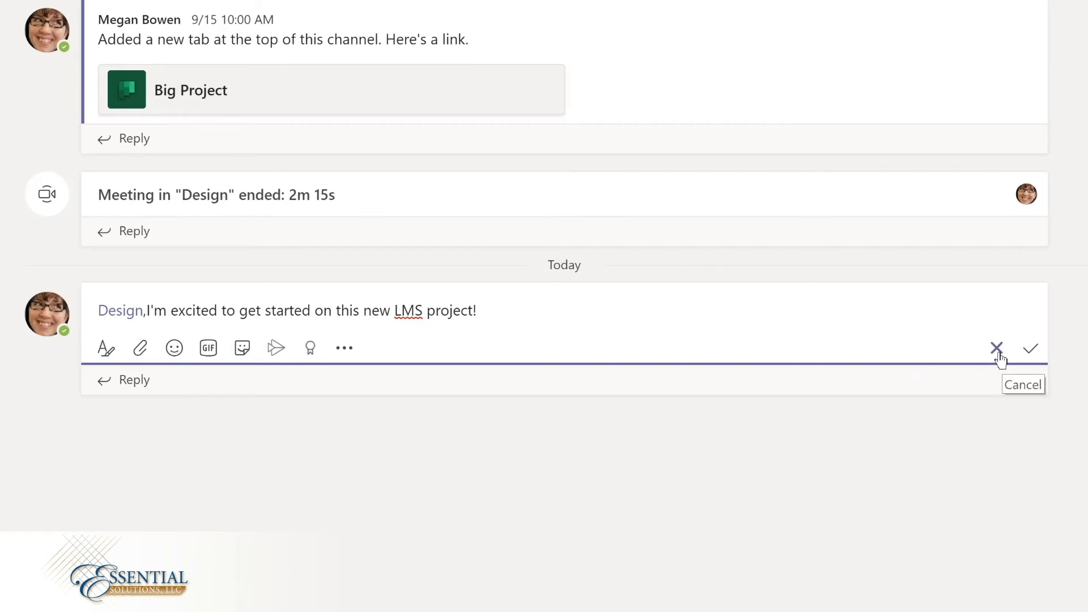
left_click(1031, 350)
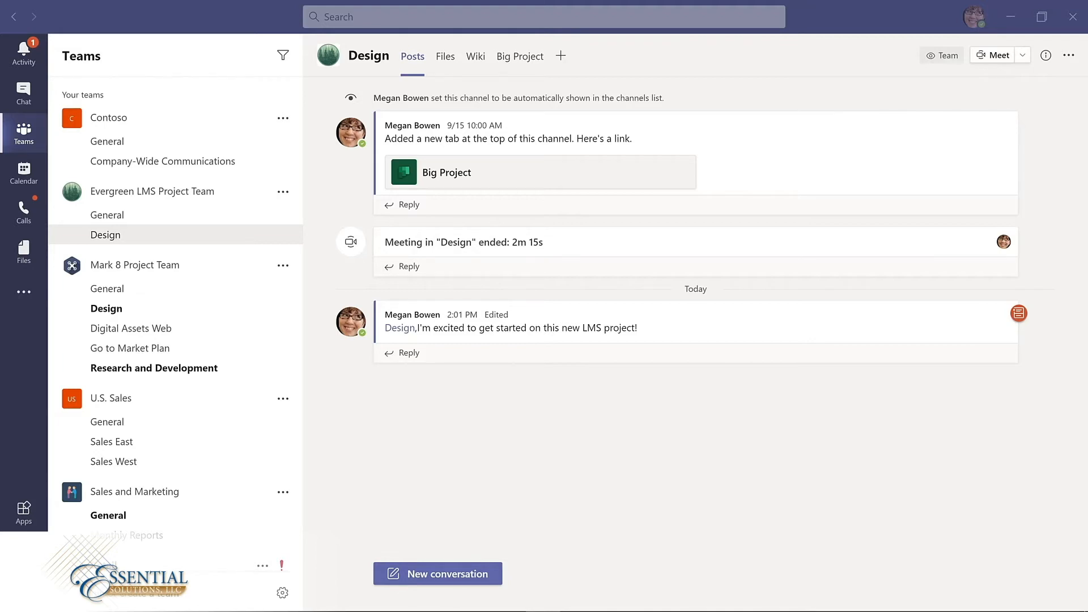
Step: Create a private channel named "Budget and Financials" in the Evergreen LMS Project Team
left_click(283, 194)
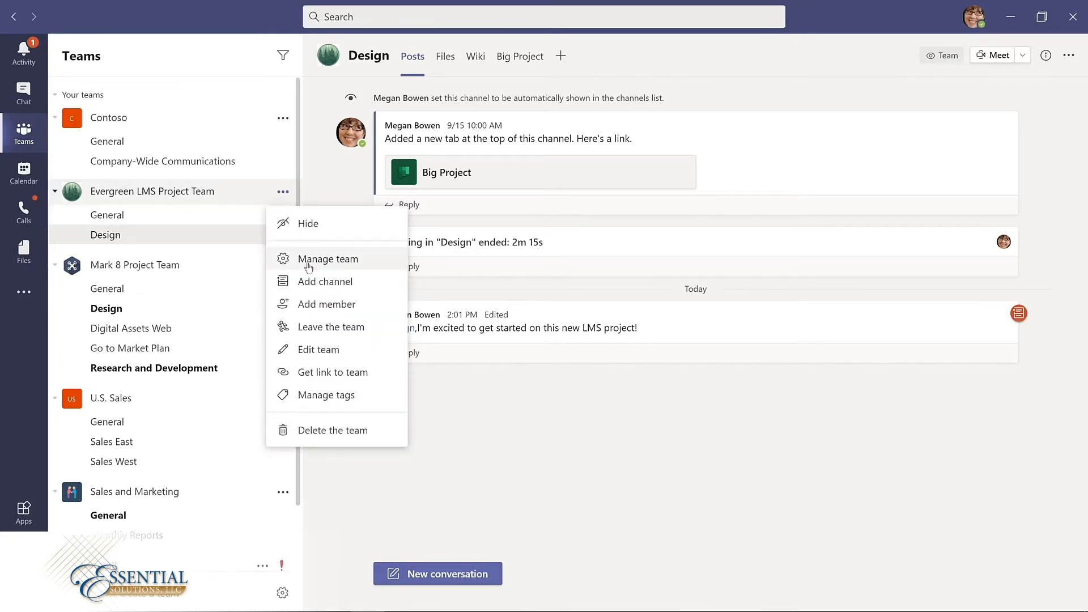
left_click(316, 282)
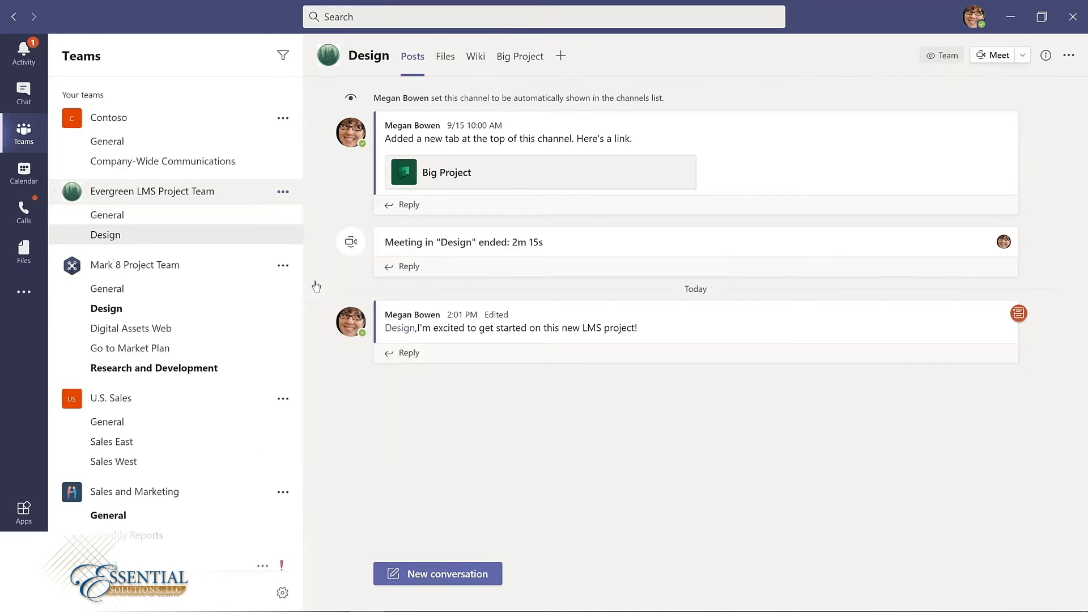
type("Budget and Financials")
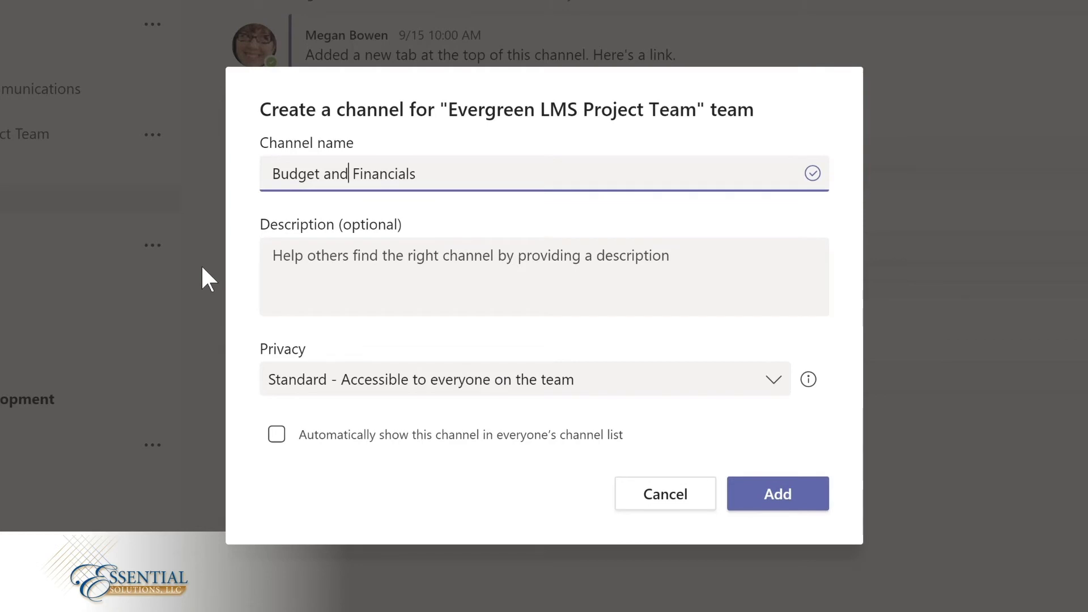
left_click(774, 385)
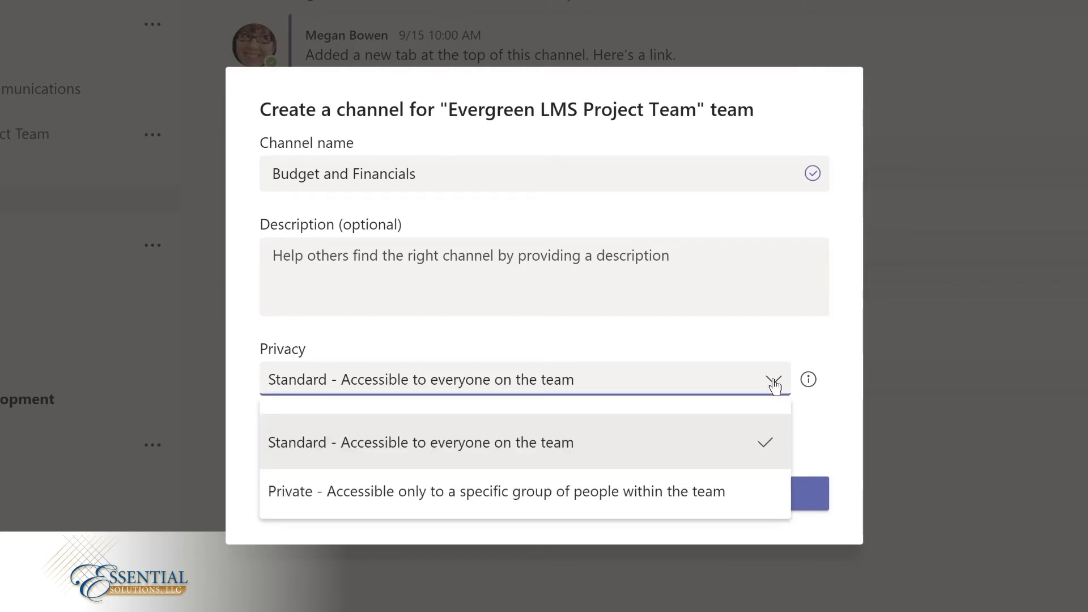
left_click(501, 491)
left_click(762, 503)
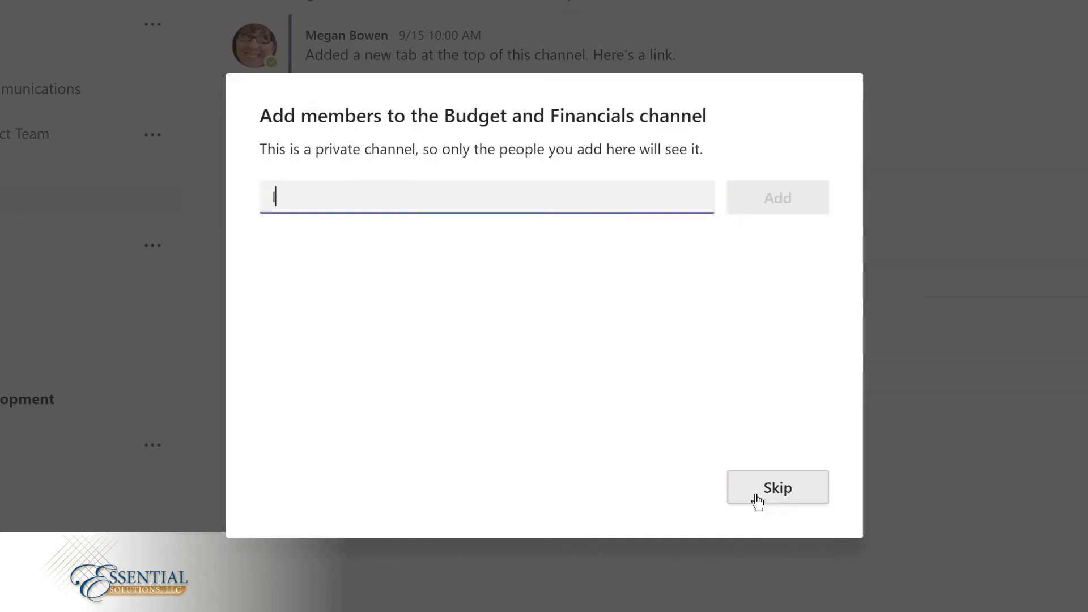
Step: Add the product manager and the director to the Budget and Financials channel and make both of them owners
type("lidia")
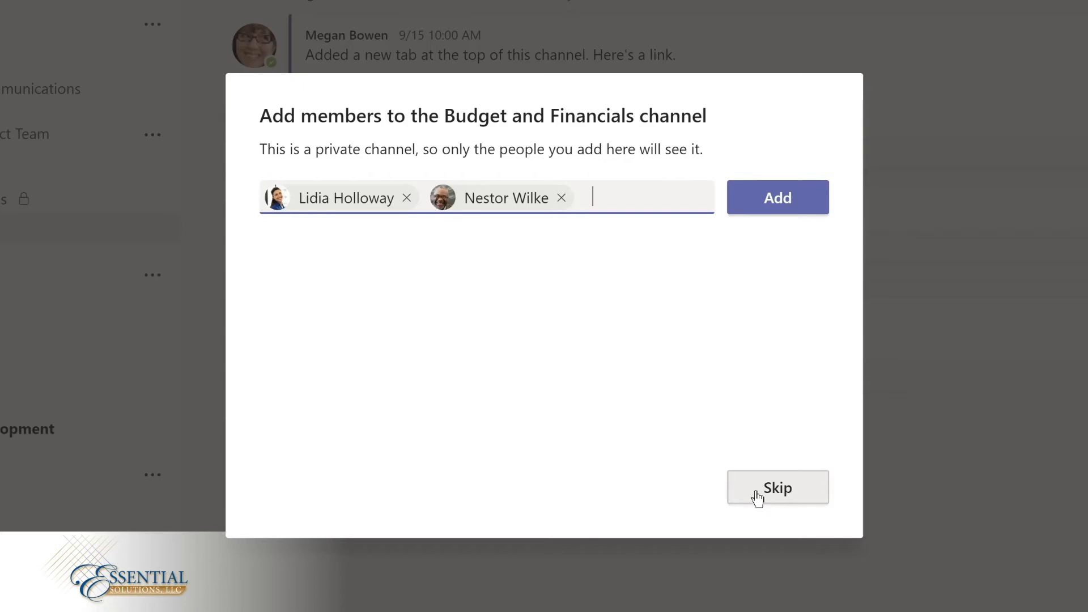
left_click(764, 202)
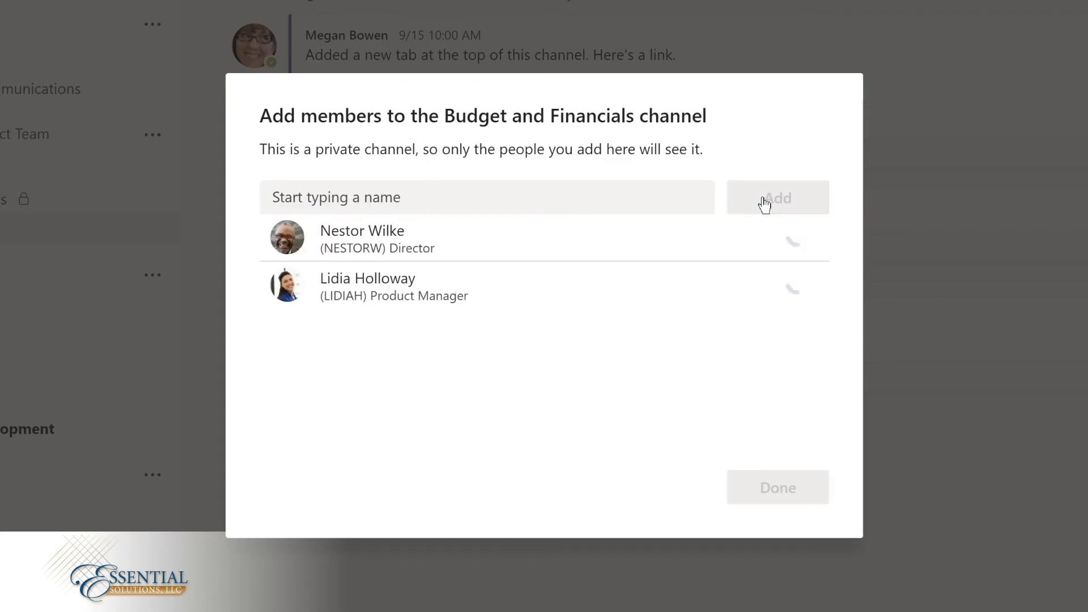
left_click(766, 243)
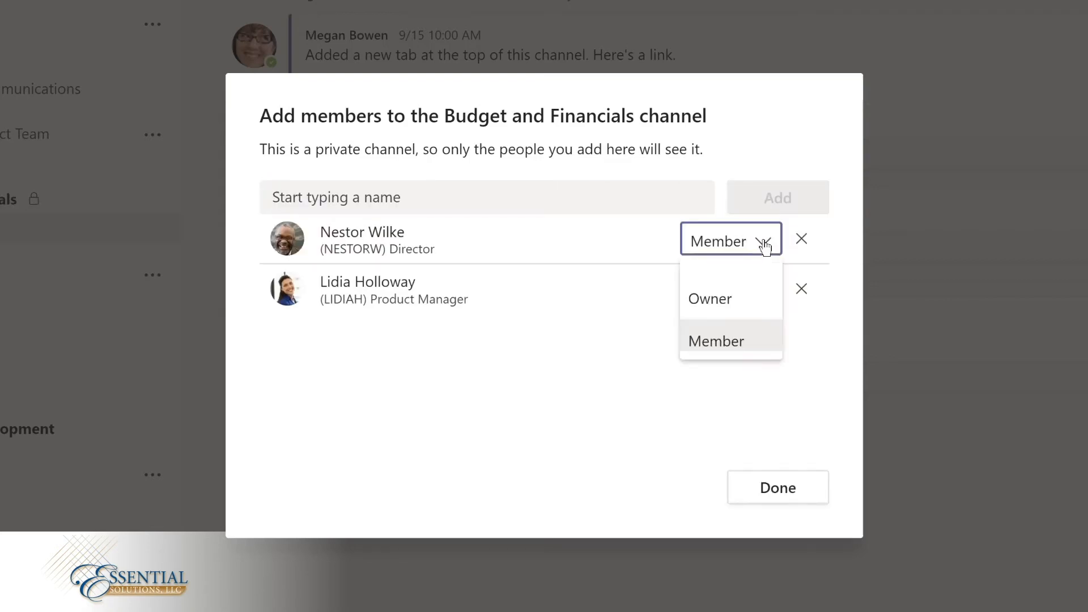
left_click(729, 295)
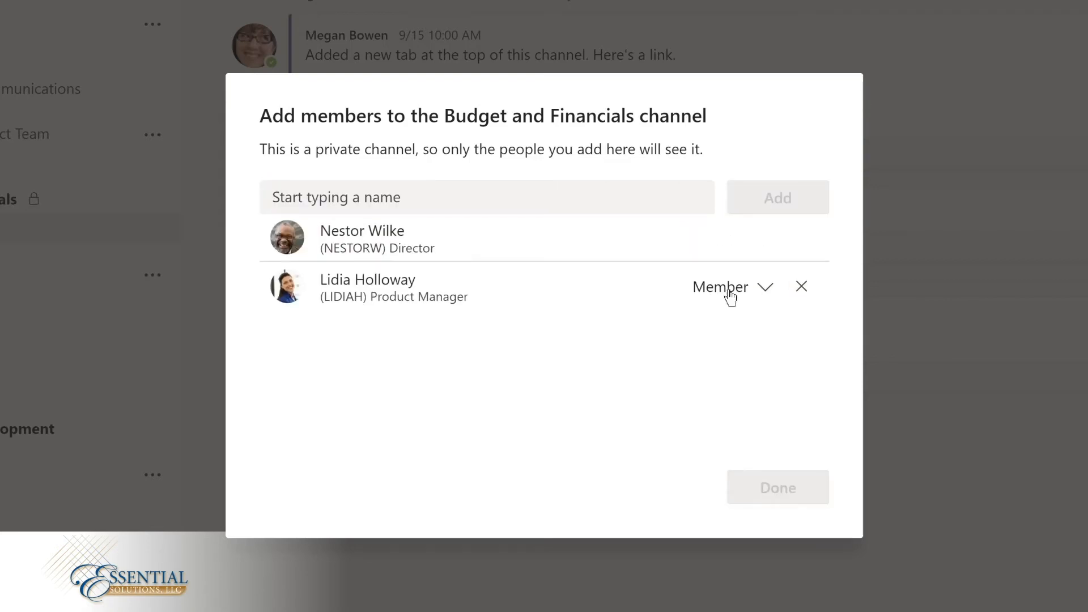
left_click(765, 289)
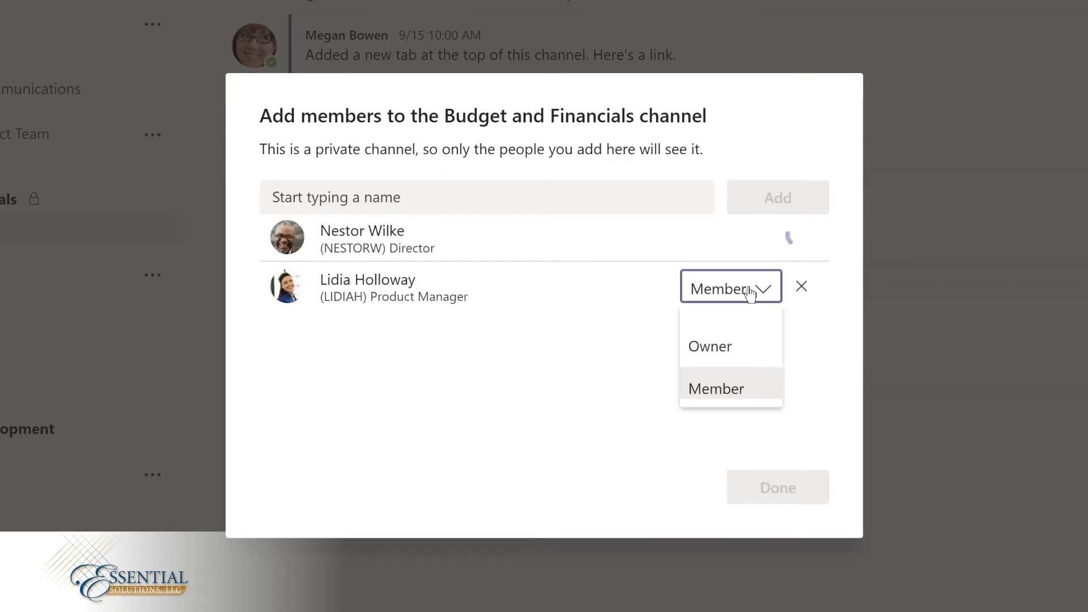
left_click(713, 345)
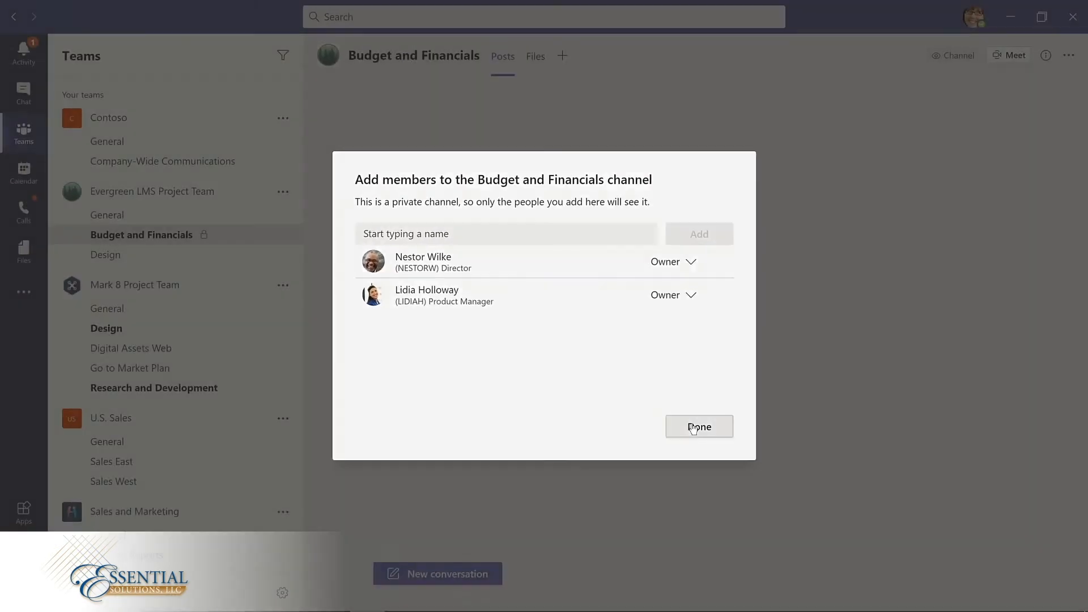
left_click(693, 428)
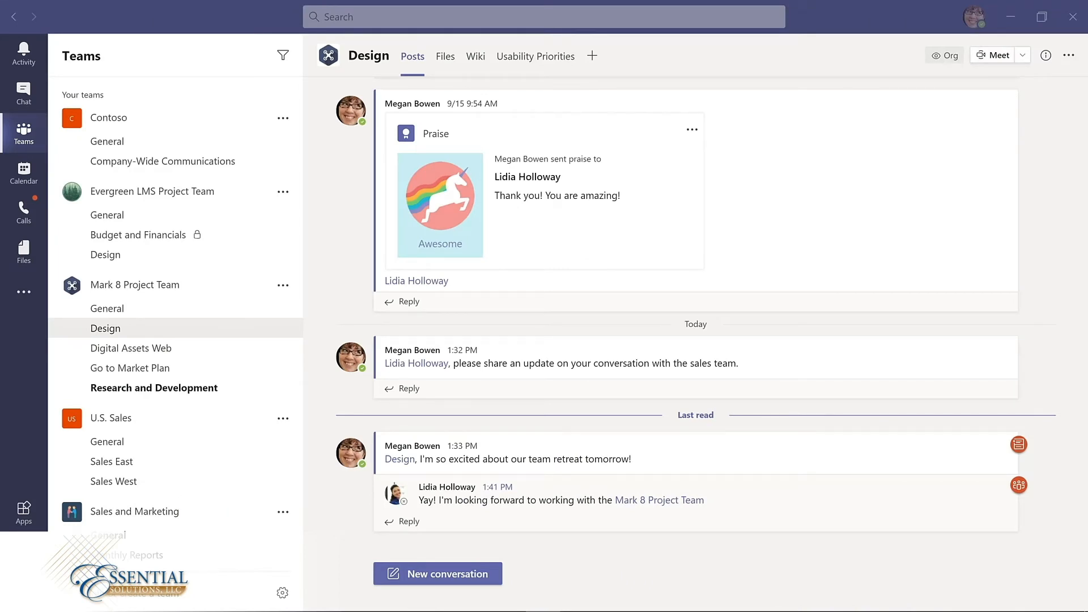
Step: Make the Contoso Marketing Principles-2021 presentation a tab in the Mark 8 Design channel and view the Usability Priorities tab
left_click(446, 59)
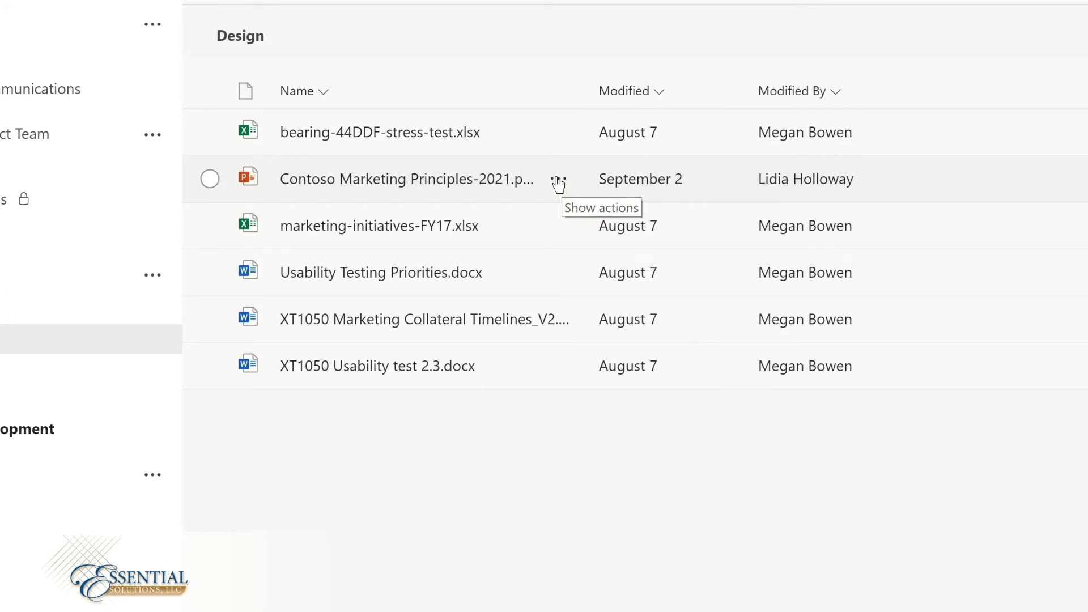
left_click(558, 181)
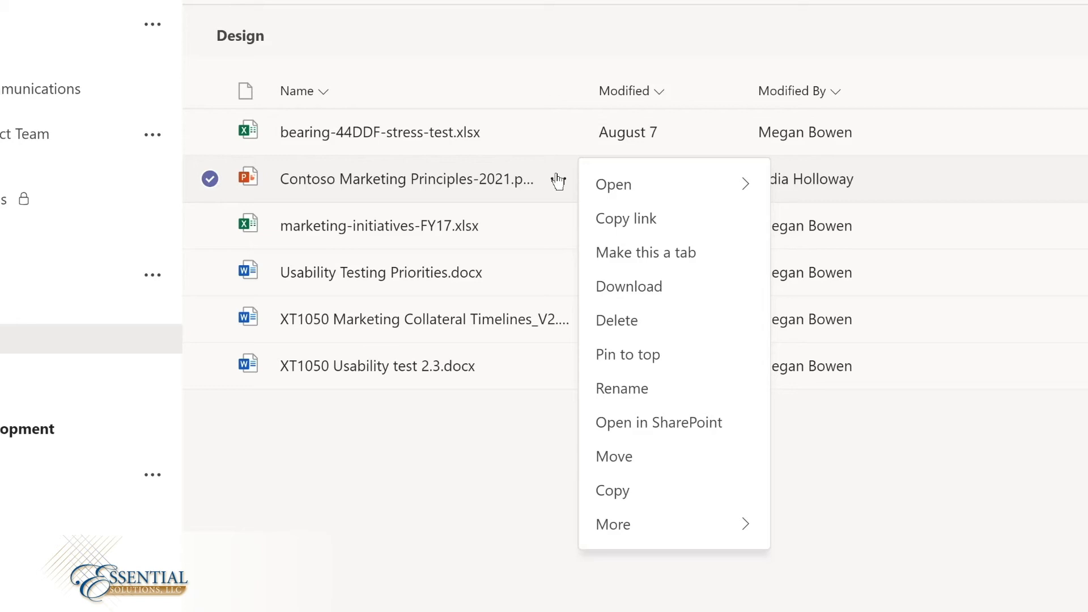
left_click(642, 253)
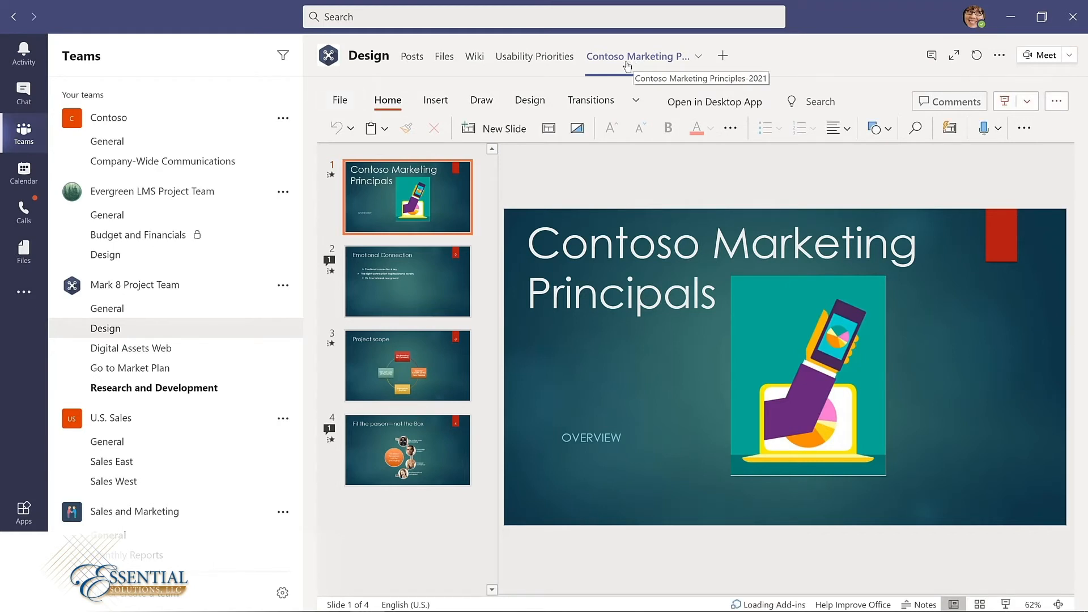
left_click(517, 57)
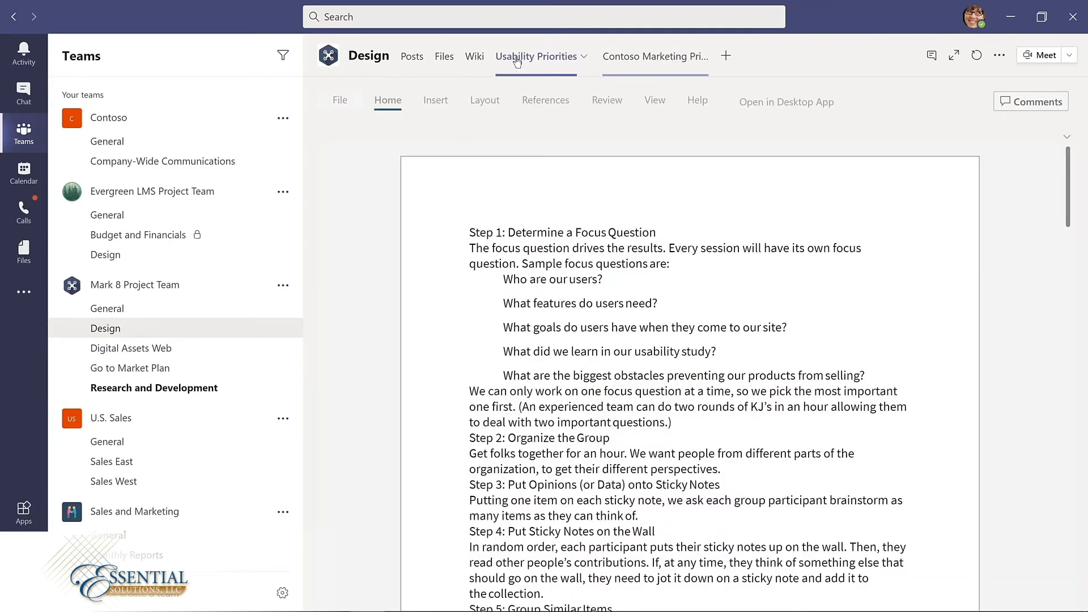
Step: Remove the Contoso Marketing Principles tab from the Mark 8 Design channel
left_click(680, 57)
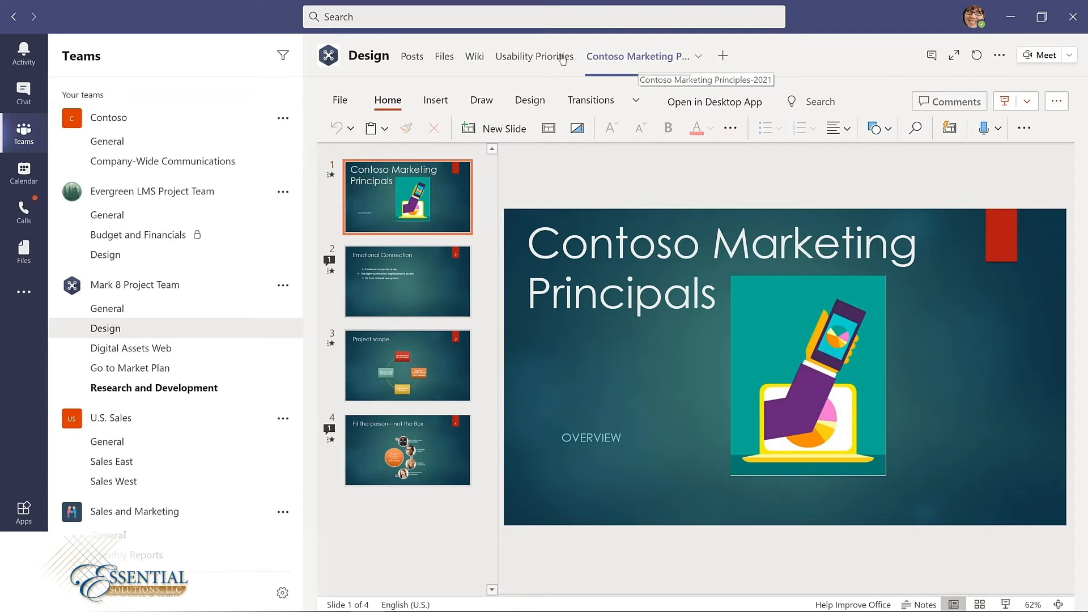
left_click(698, 57)
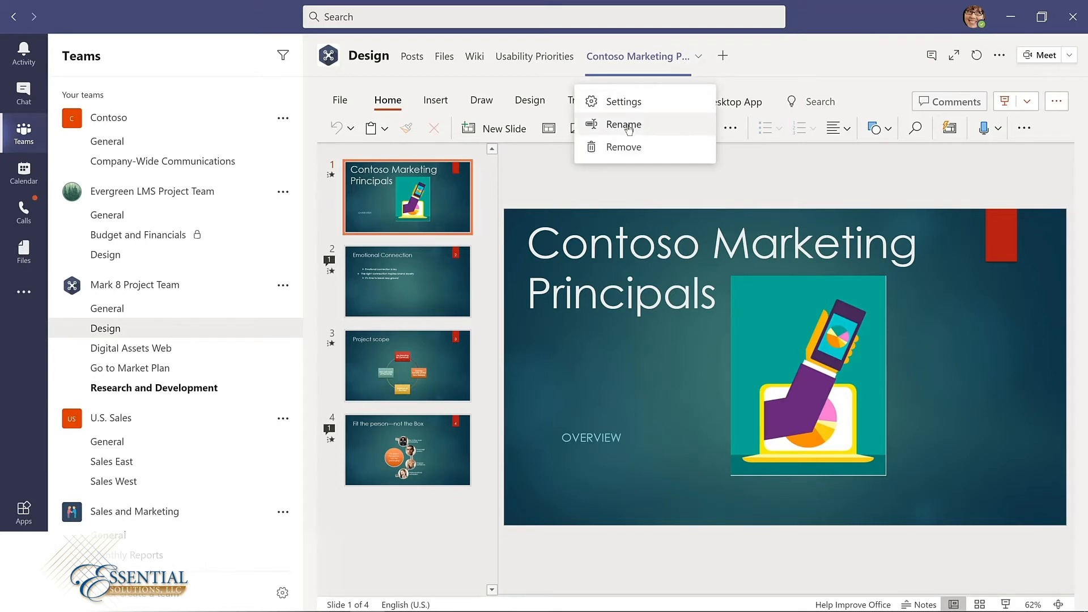
left_click(623, 148)
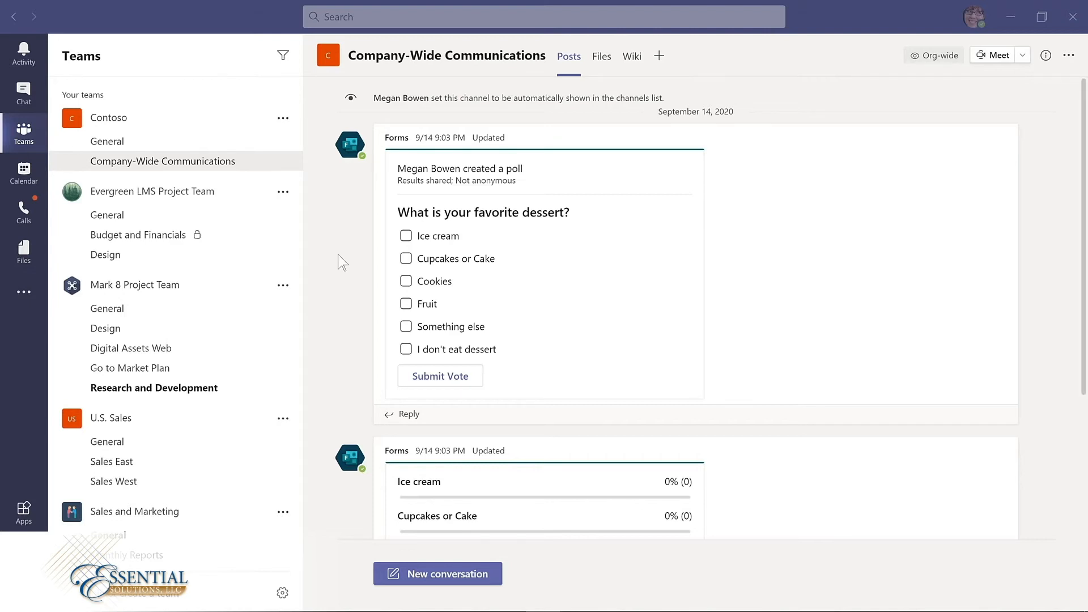
Step: Review the favorite dessert poll, and in the browser session of Teams submit a vote for Ice cream, Cupcakes or Cake, and Cookies
scroll(336, 257, "down", 3)
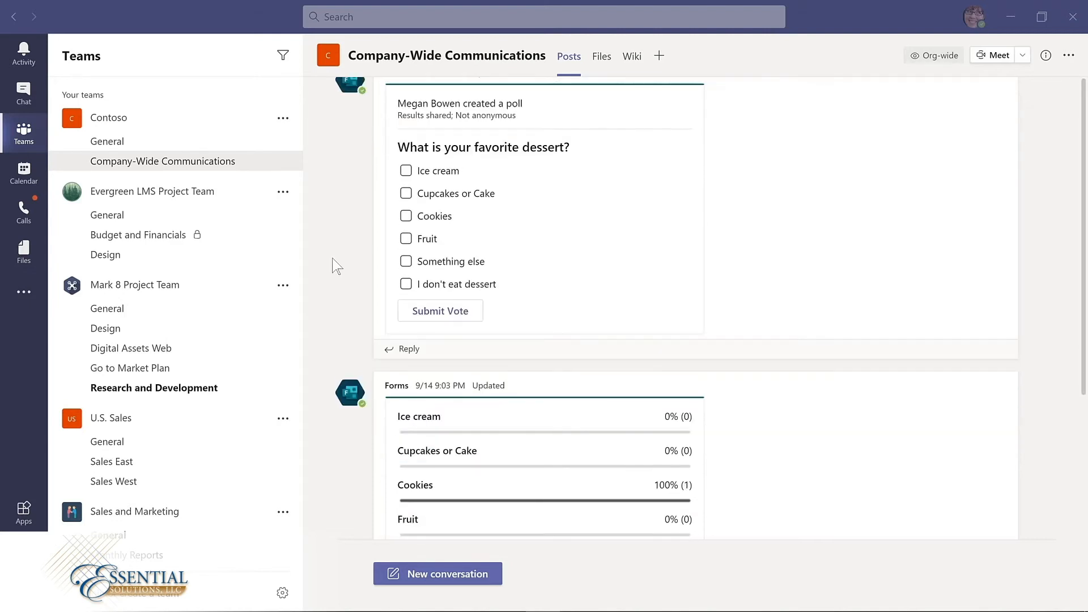
scroll(334, 261, "down", 2)
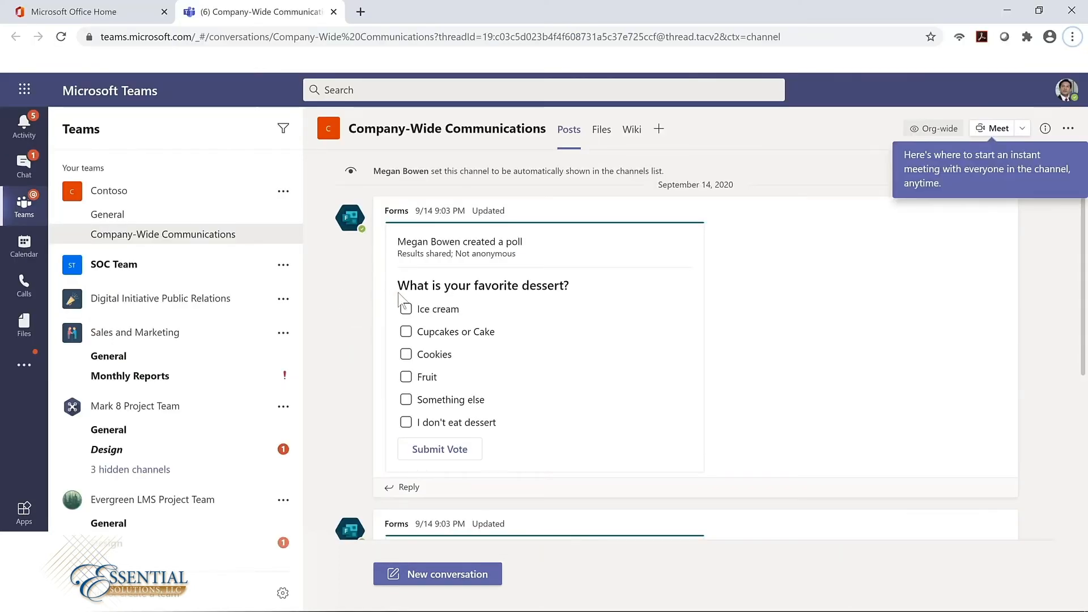
left_click(407, 332)
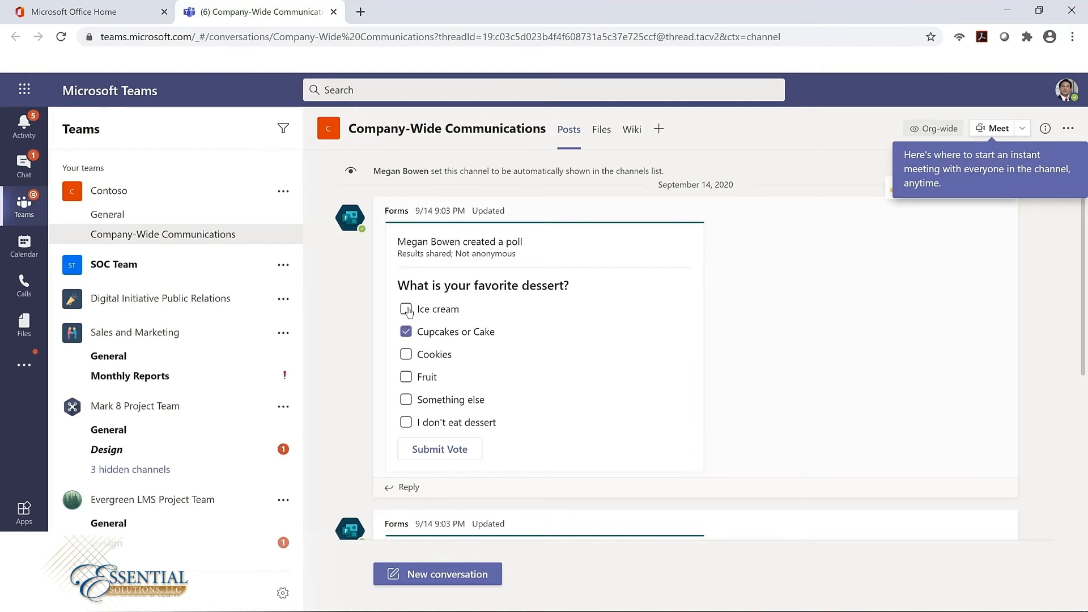
left_click(408, 310)
left_click(407, 356)
left_click(442, 452)
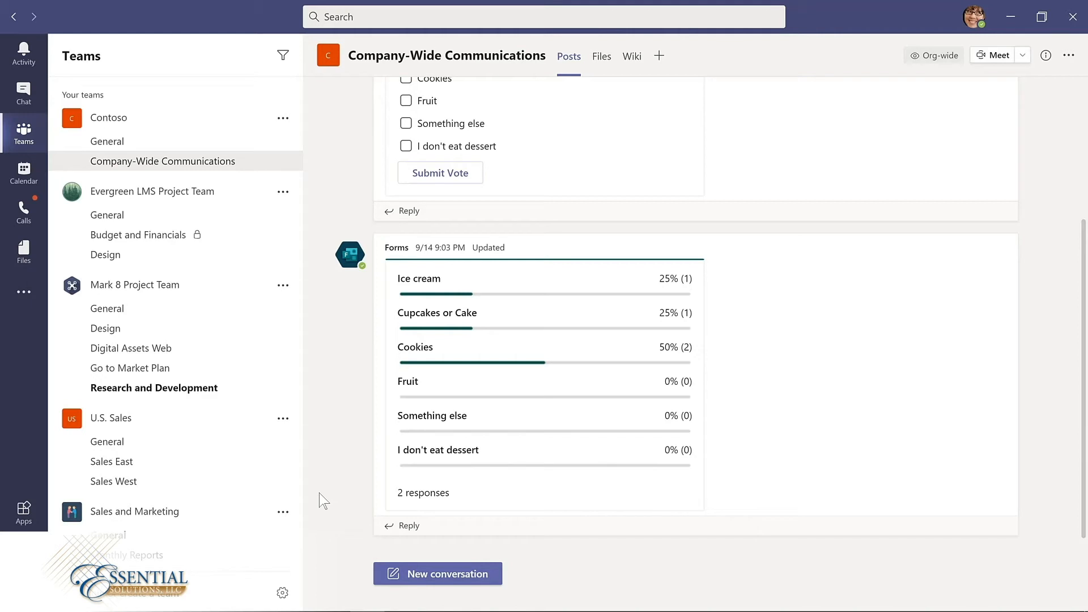
Step: Start a new Forms poll in the Company-Wide Communications channel with the question "How much do you like Microsoft Teams?"
left_click(444, 574)
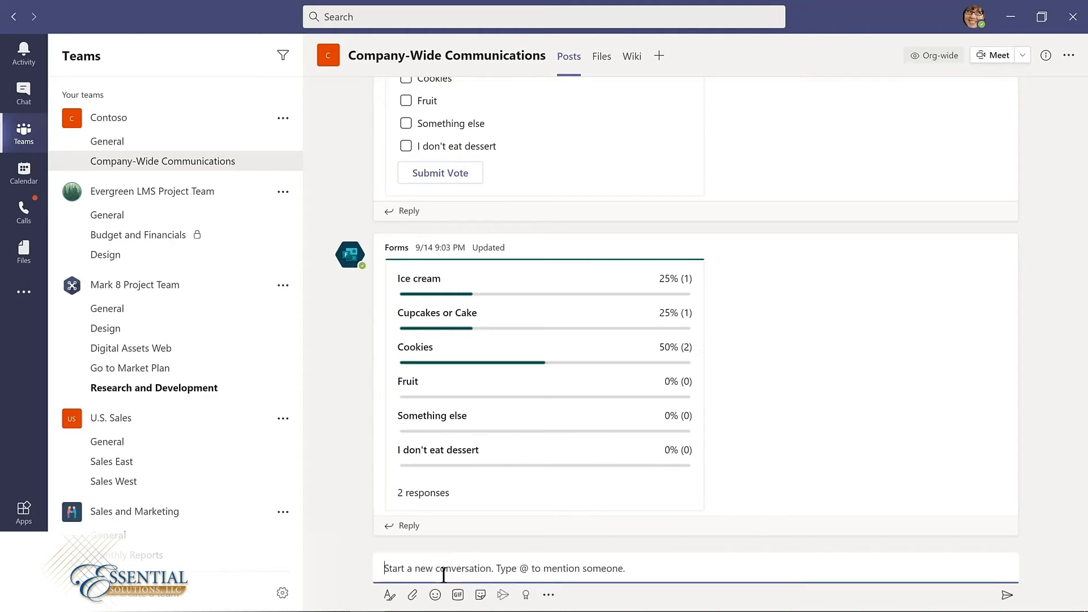
left_click(549, 595)
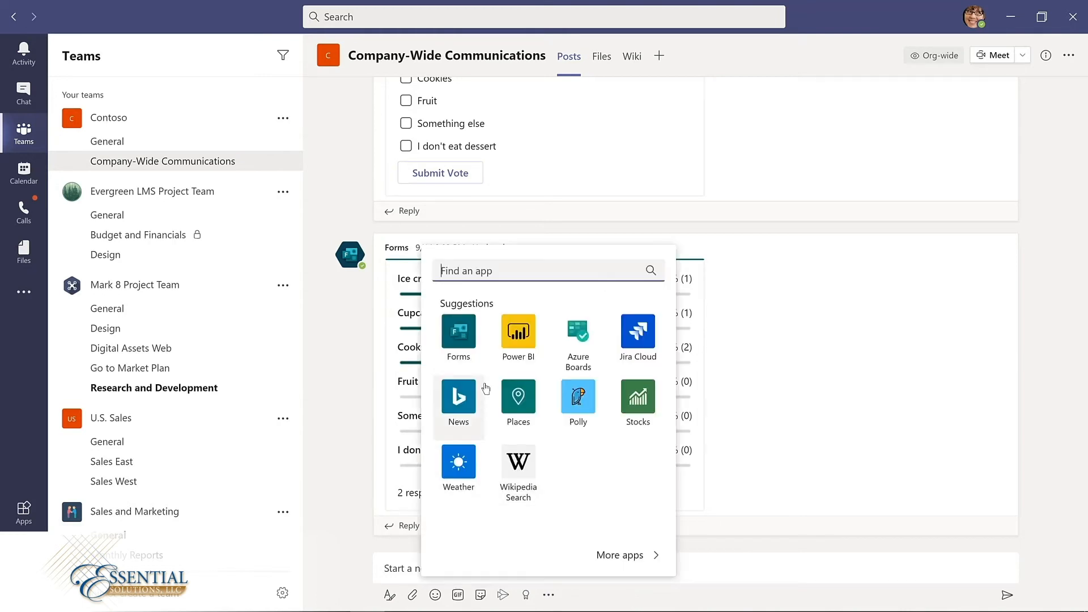
left_click(460, 334)
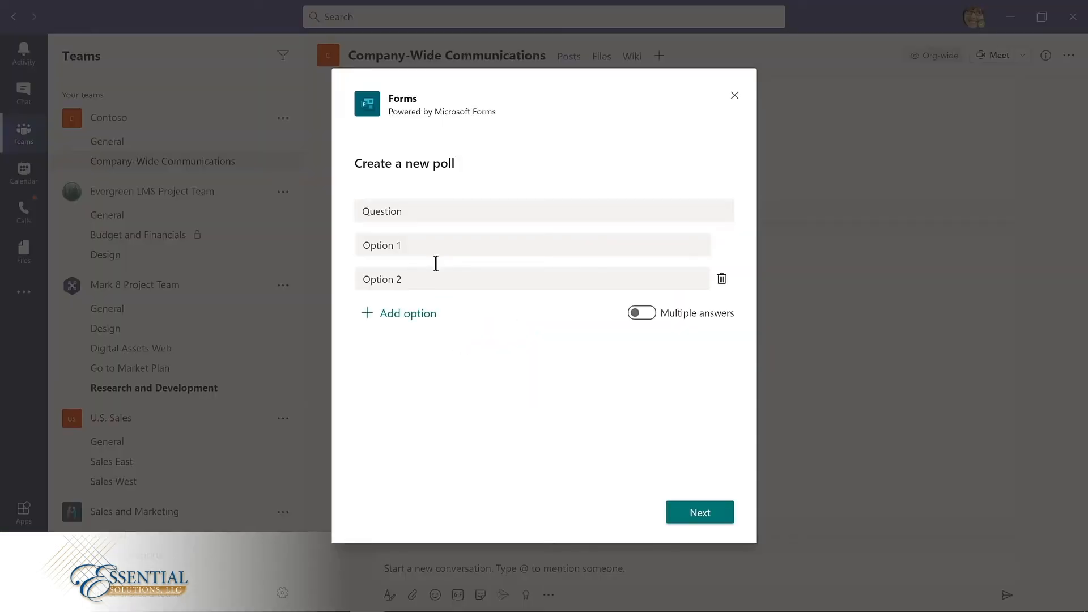
left_click(414, 210)
double_click(414, 209)
type("Ho")
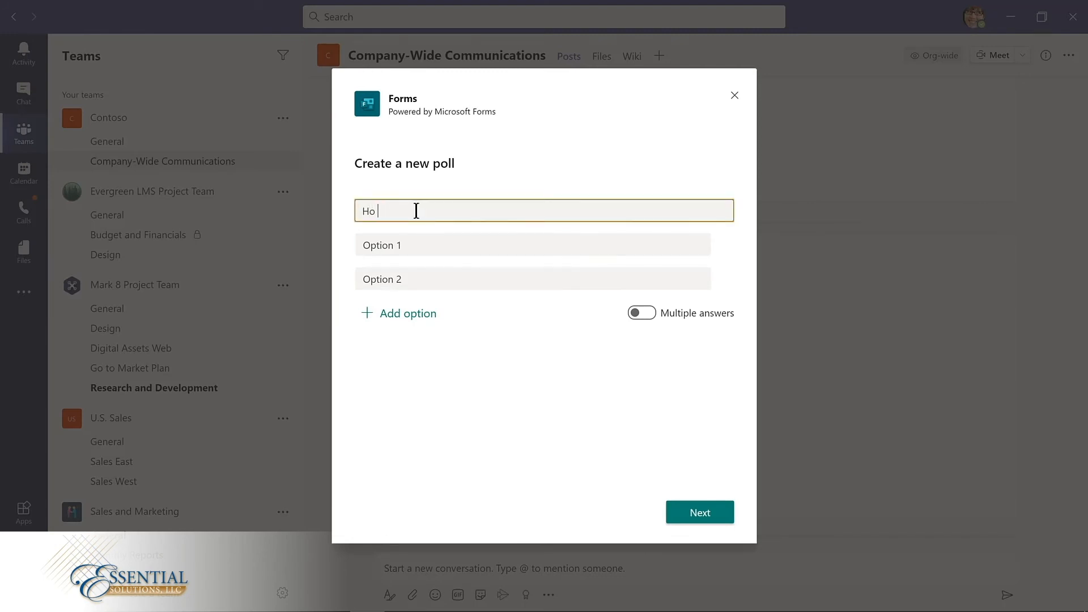
type("w much do you like Microsoft Teams?")
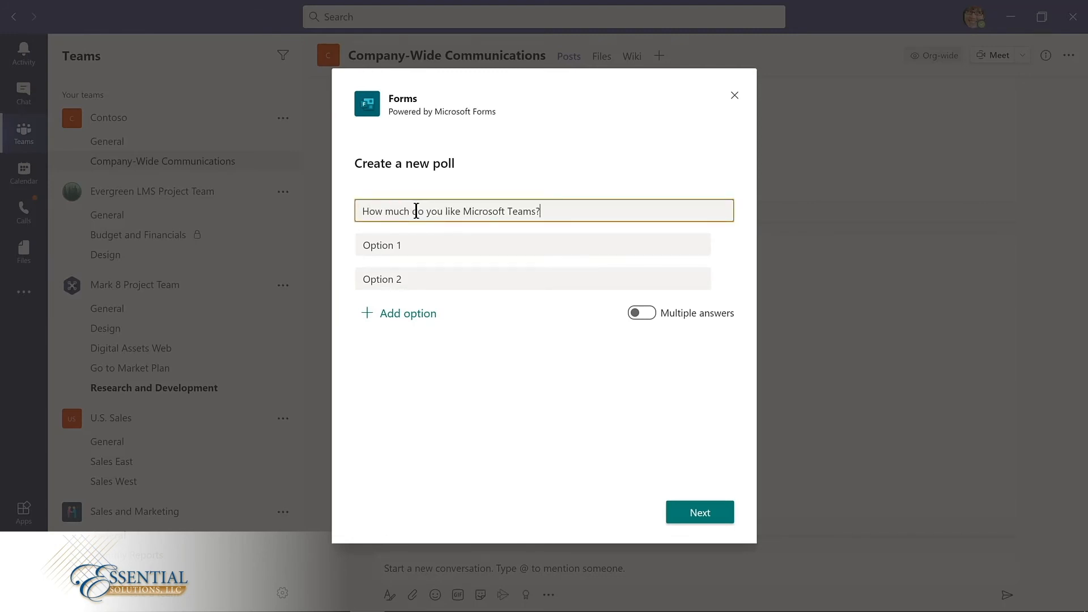
Step: Enter the poll options "Teams is amazing!" and "Such a big time saver!" and send the poll to the channel
key("Tab")
type("Teams is amazing!")
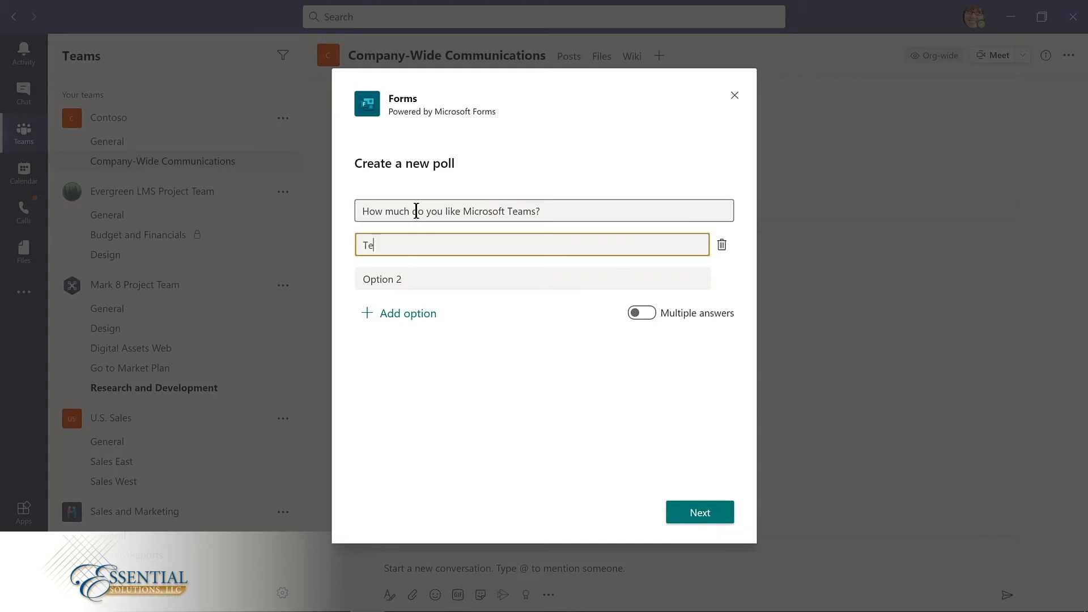
key("Tab")
key("Tab")
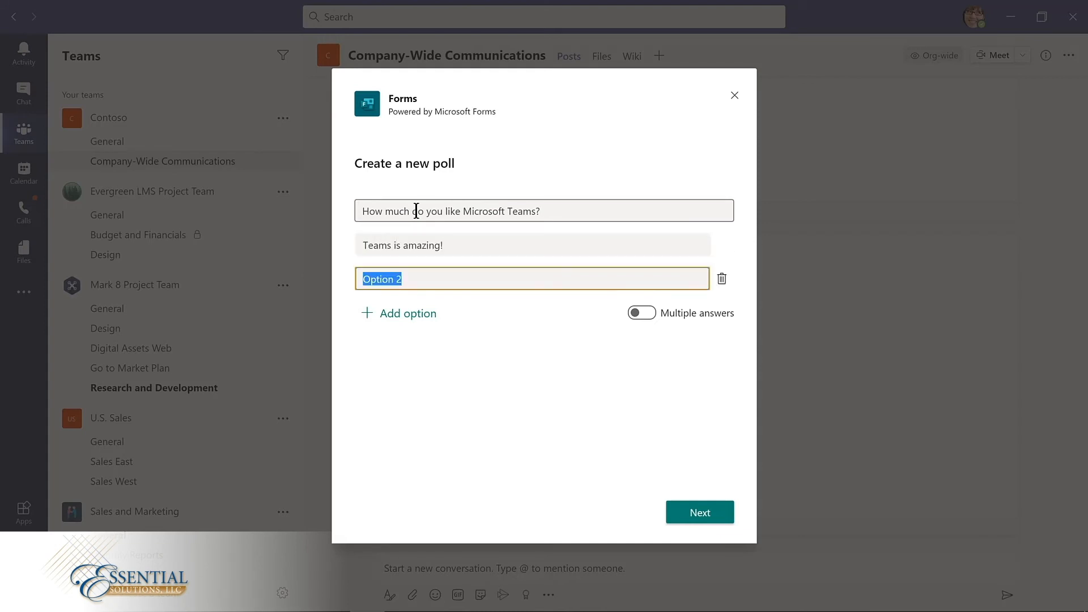
type("Such a big time saver!")
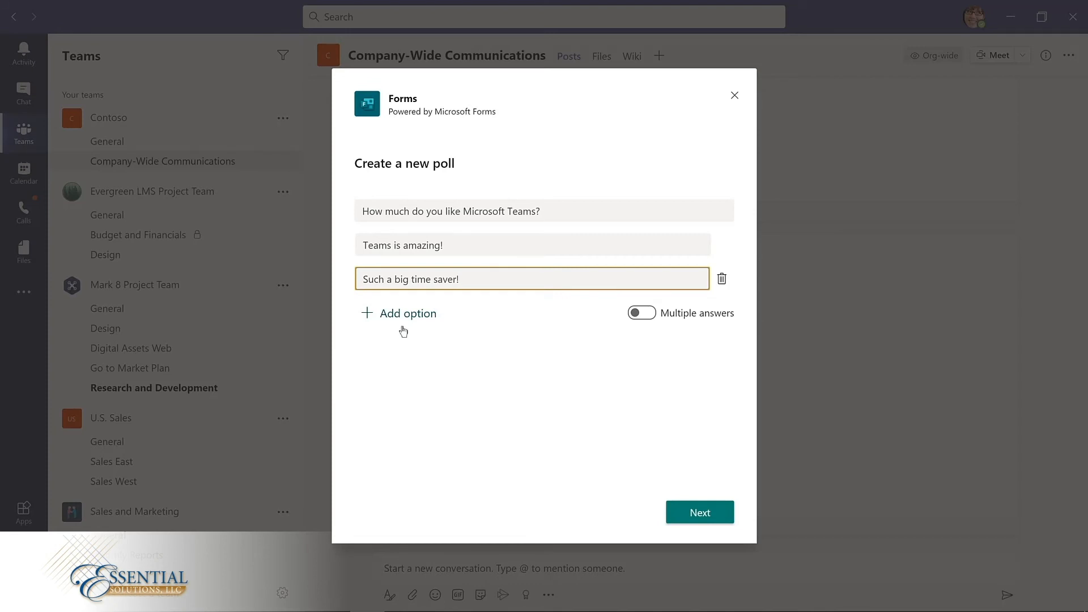
left_click(673, 505)
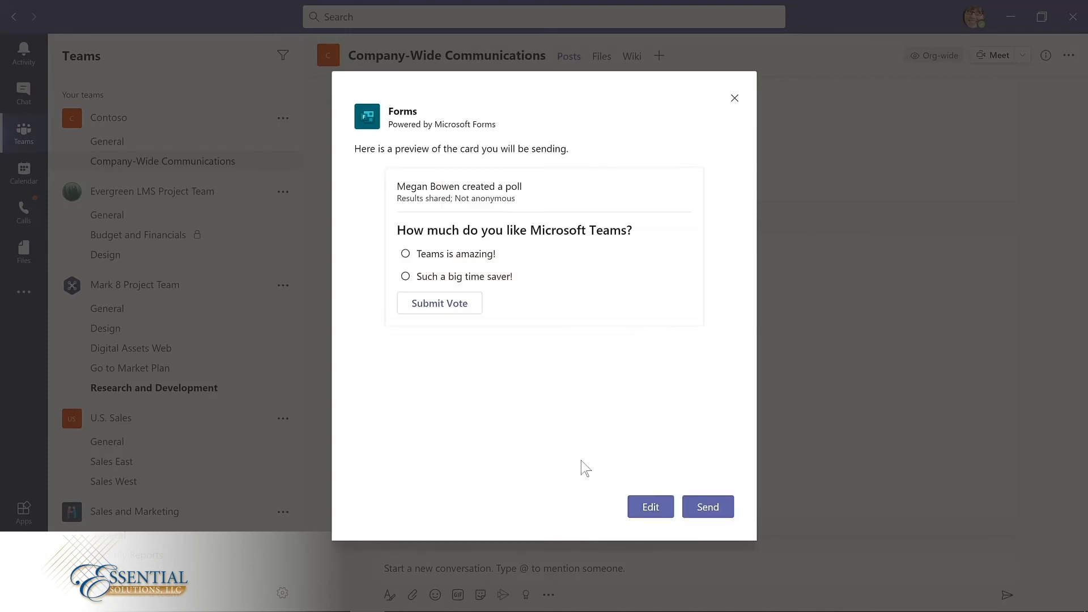
left_click(710, 513)
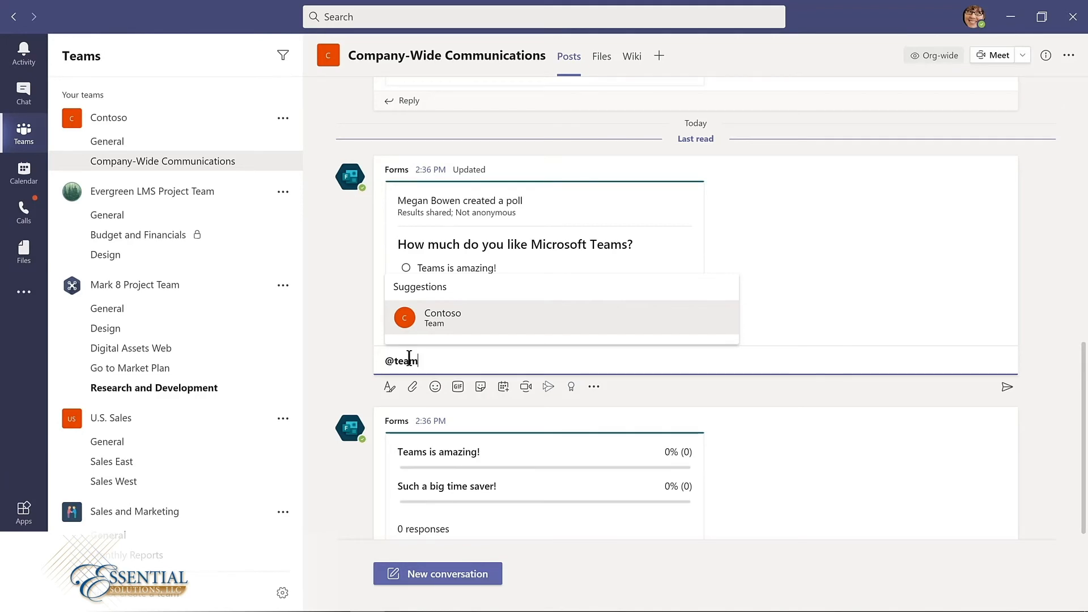
Step: Reply to the Microsoft Teams poll, mentioning the Contoso team, with "Please complete this poll by Friday!"
key("Return")
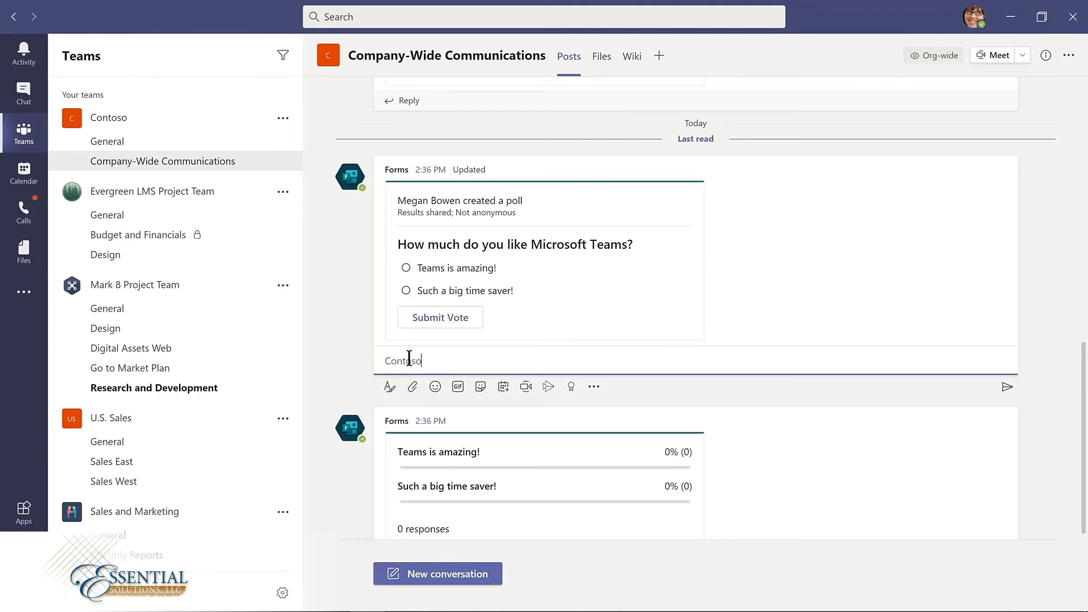
type("Please complete this poll by Friday!")
key("Return")
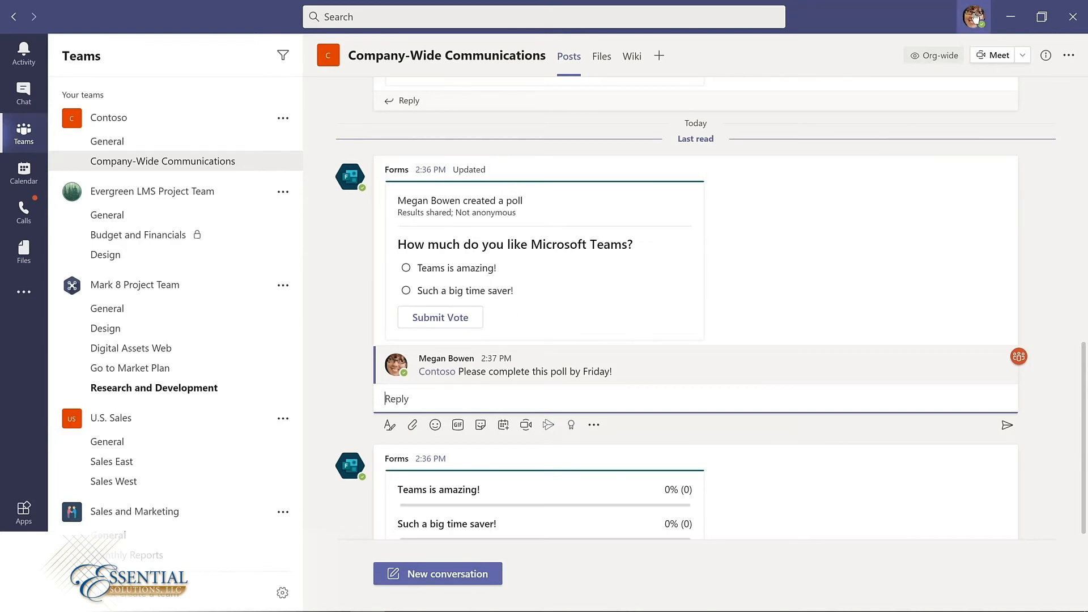
Step: Change the application theme to Dark and close the settings
left_click(975, 17)
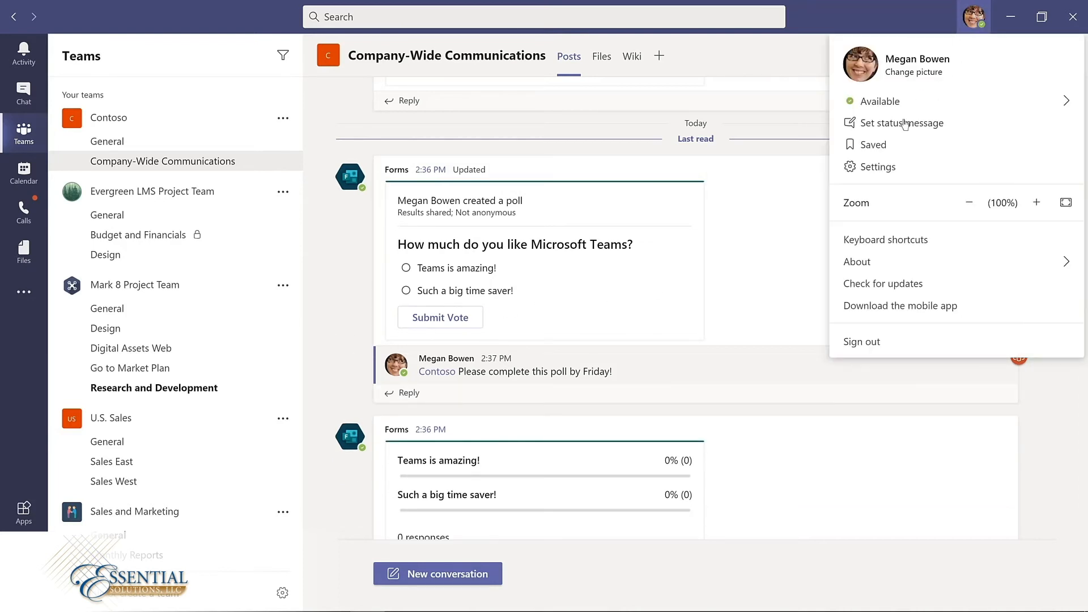
left_click(882, 171)
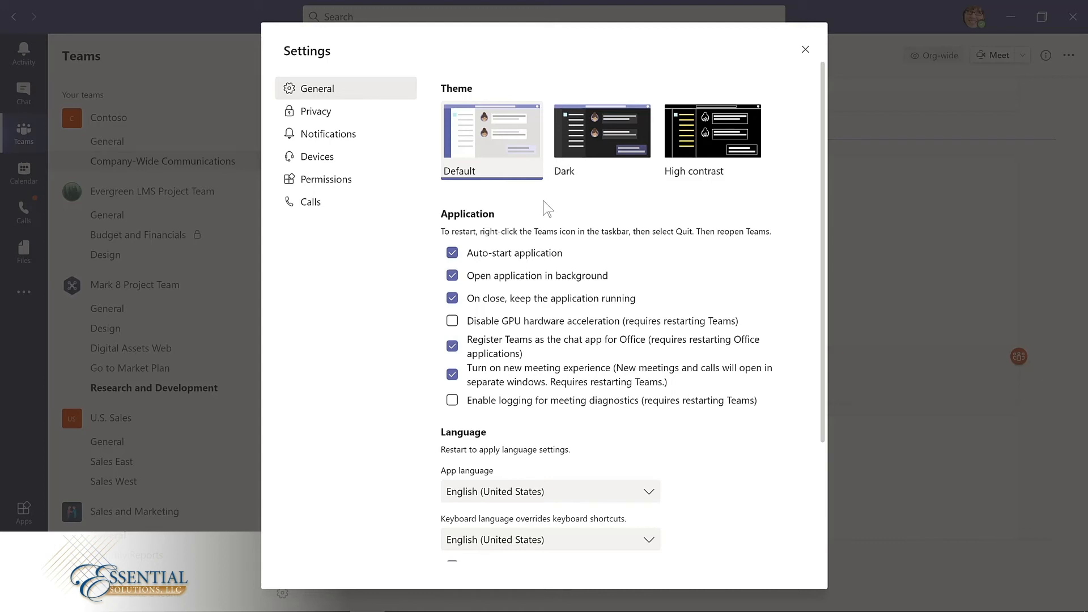
left_click(605, 132)
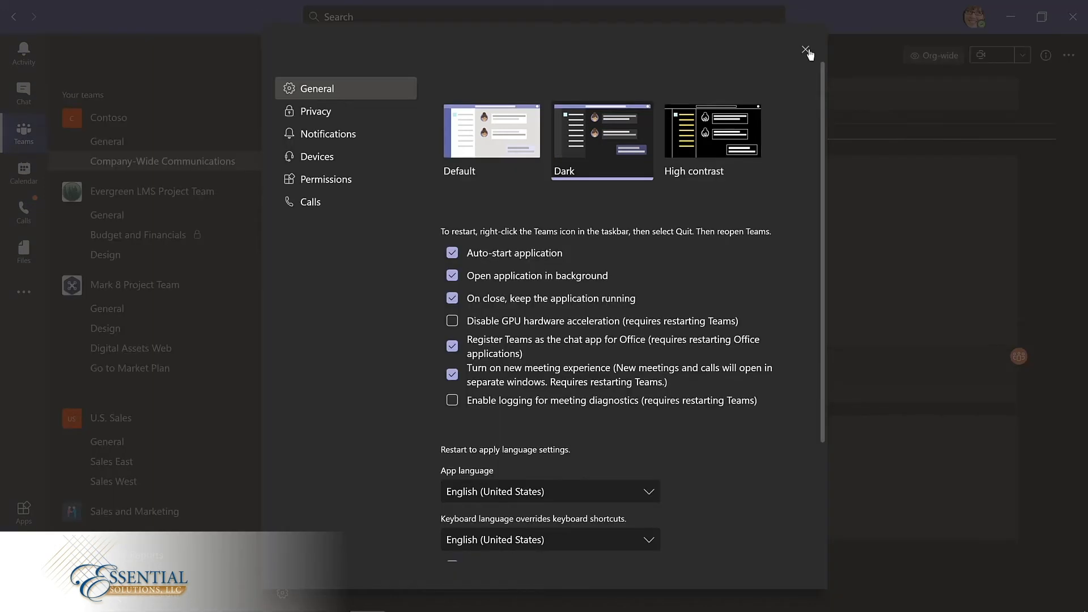
left_click(806, 50)
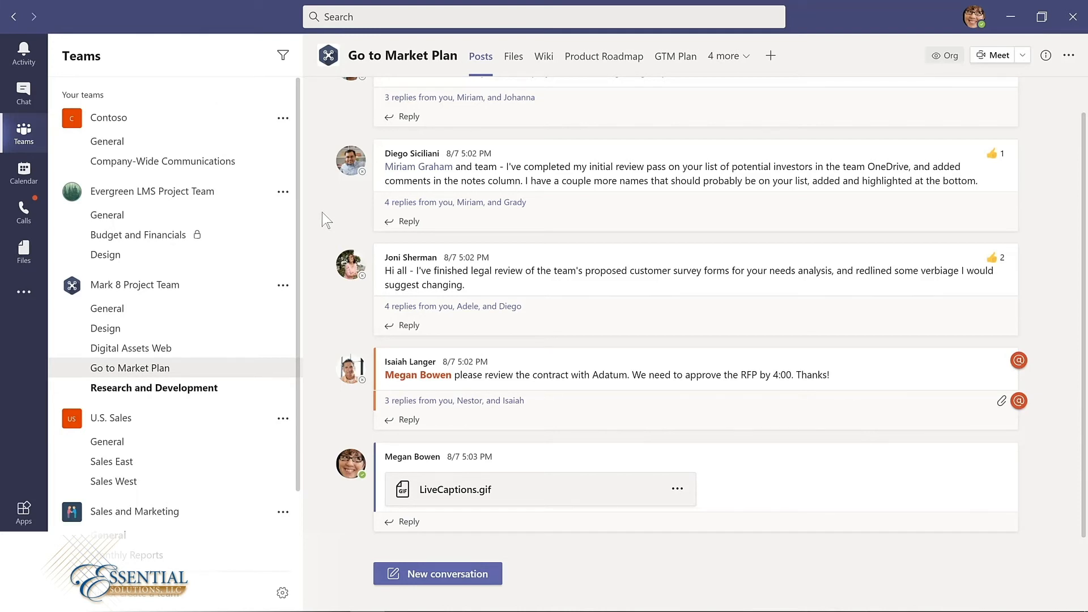
Step: Save the potential investors review message and the legal review message in the Go to Market Plan channel
mouse_move(780, 165)
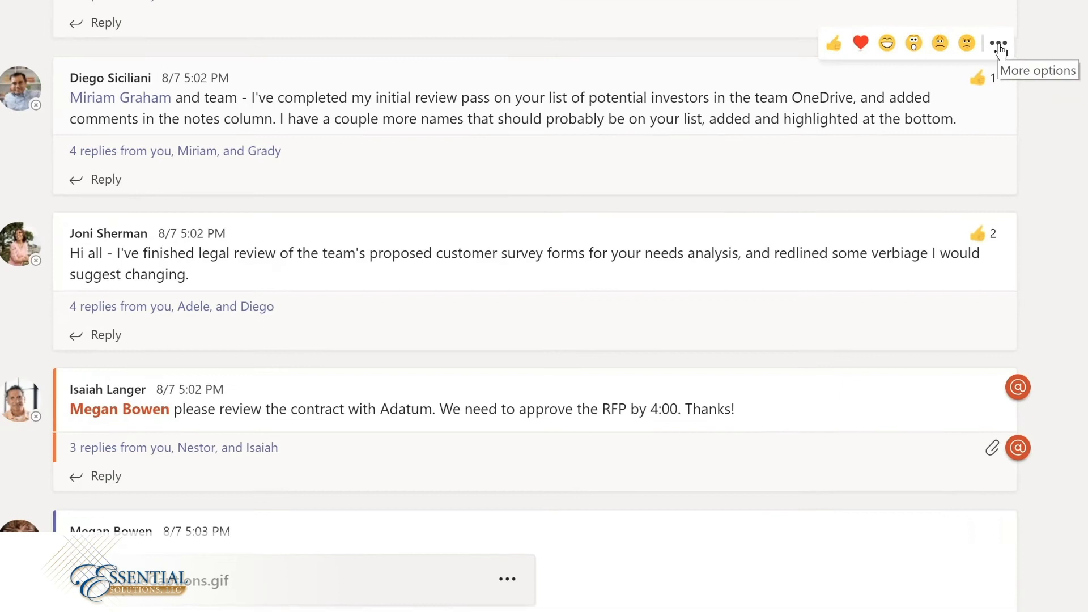
left_click(1006, 131)
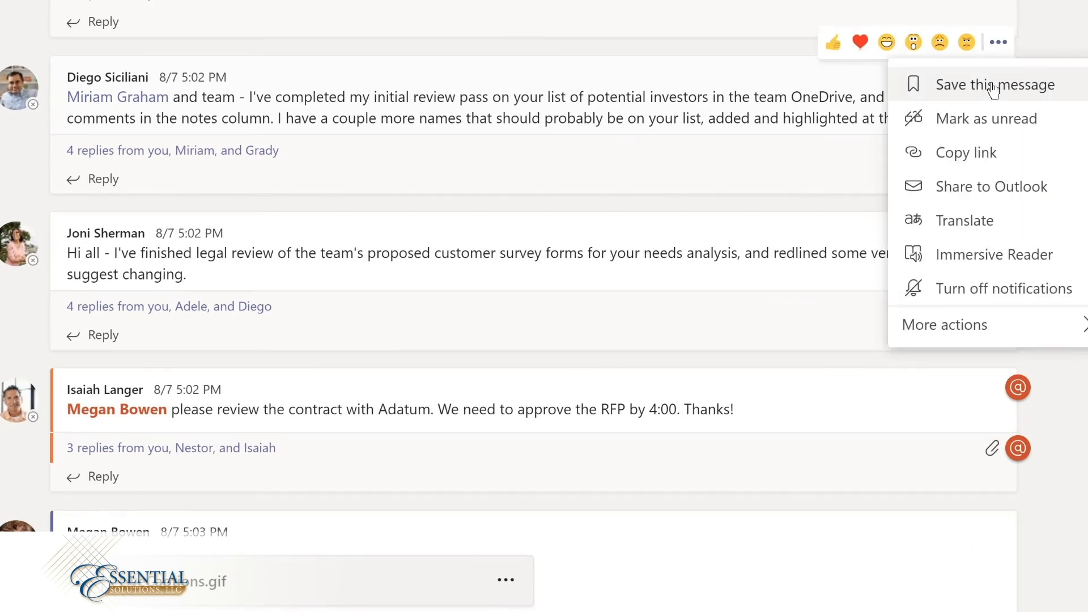
left_click(994, 87)
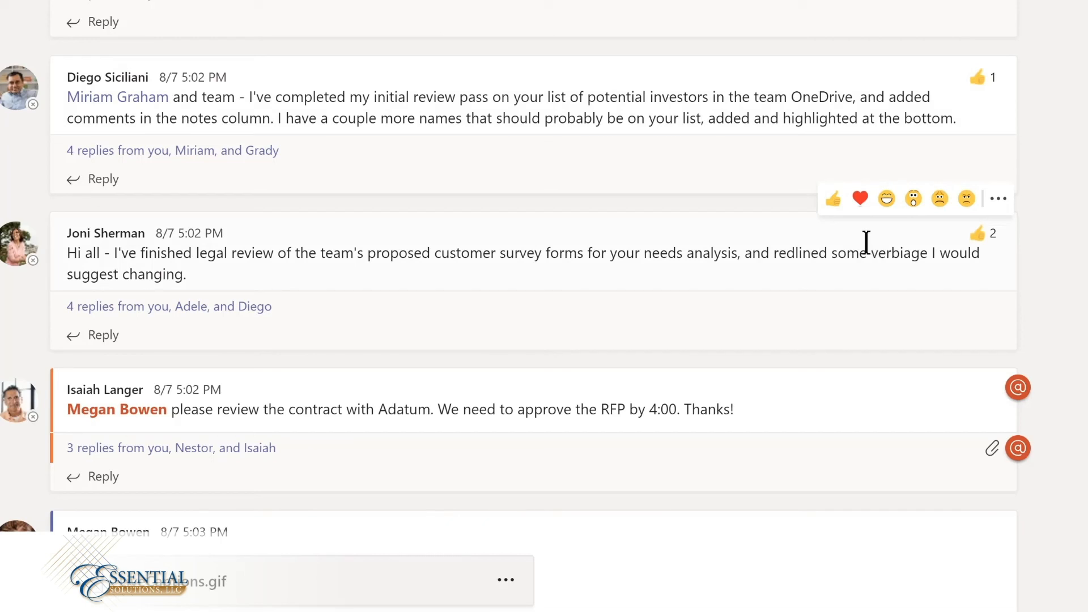
left_click(1000, 201)
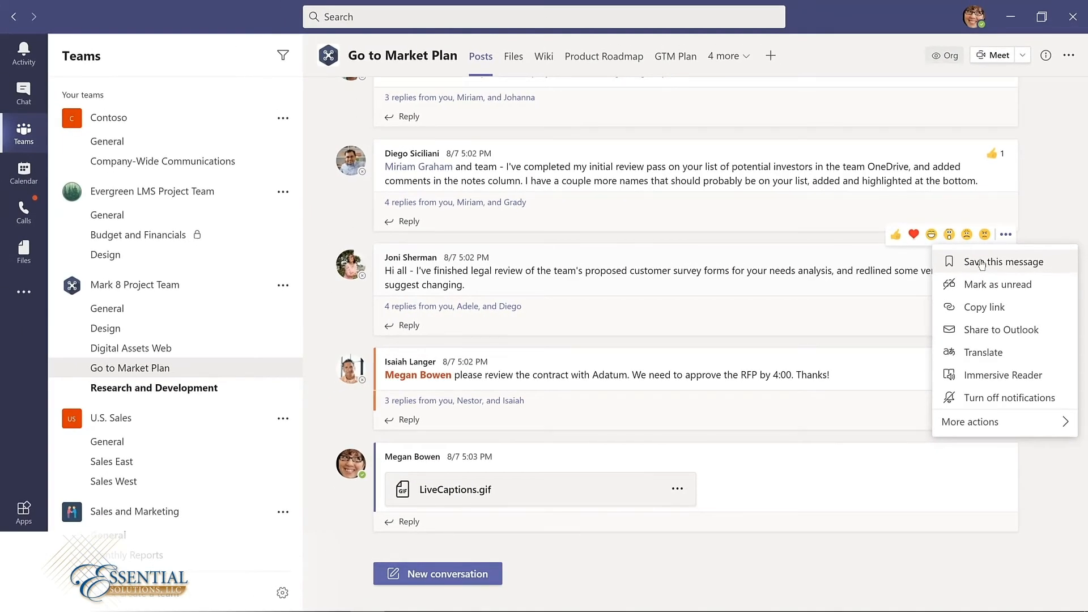
left_click(982, 262)
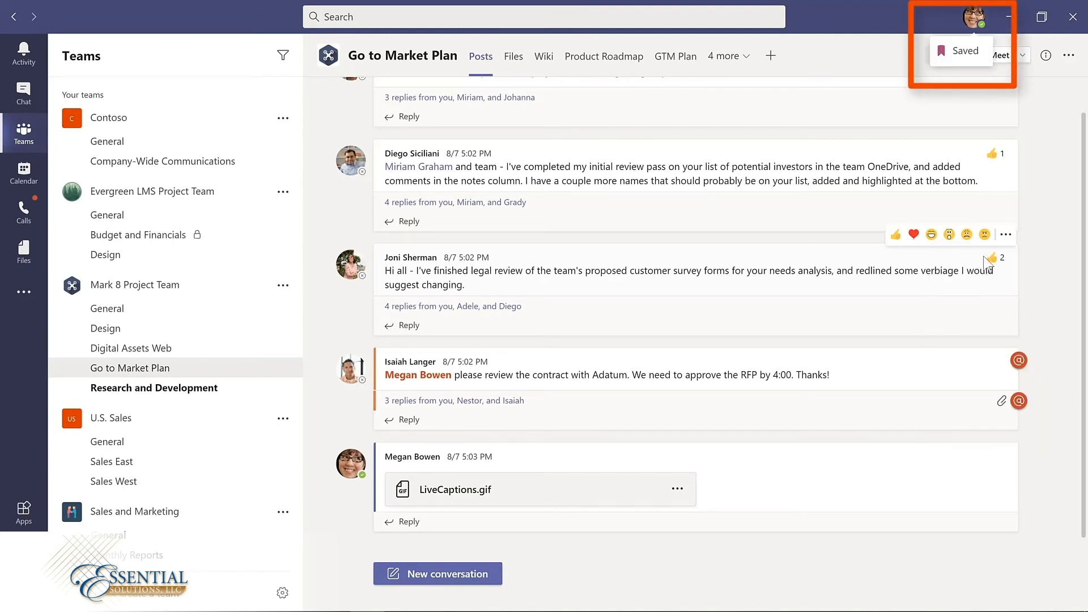
mouse_move(985, 261)
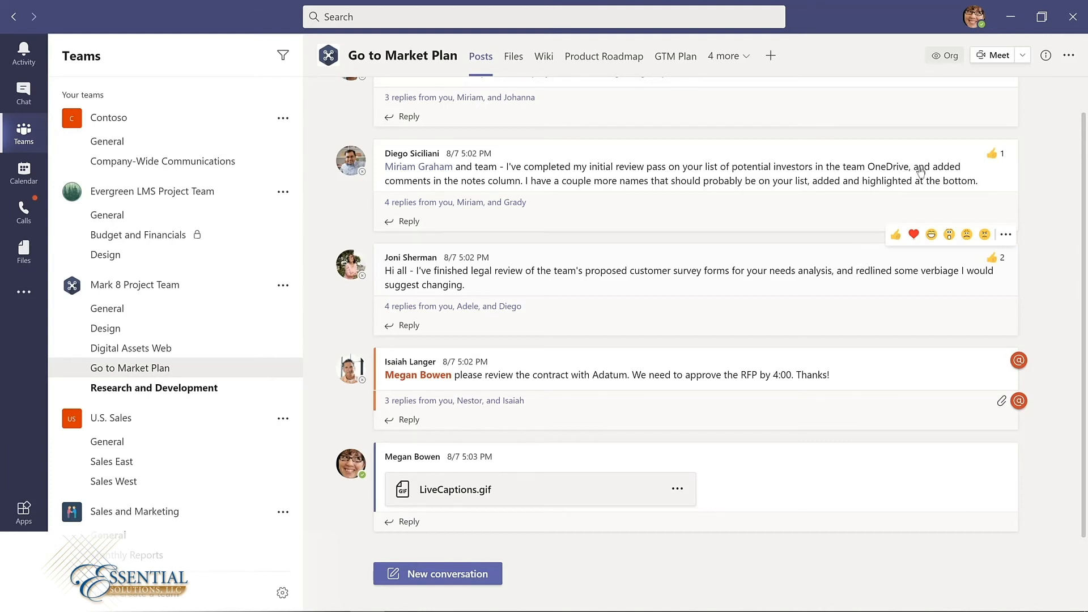
Step: Open the saved messages list from the account profile, view the potential investors review message and unsave it
left_click(975, 17)
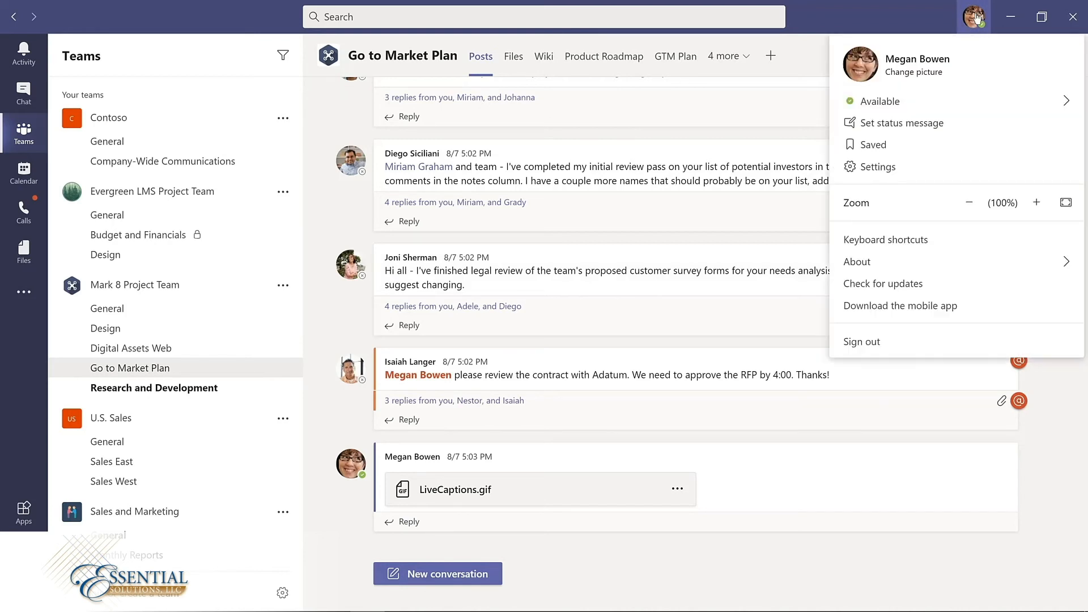
left_click(883, 151)
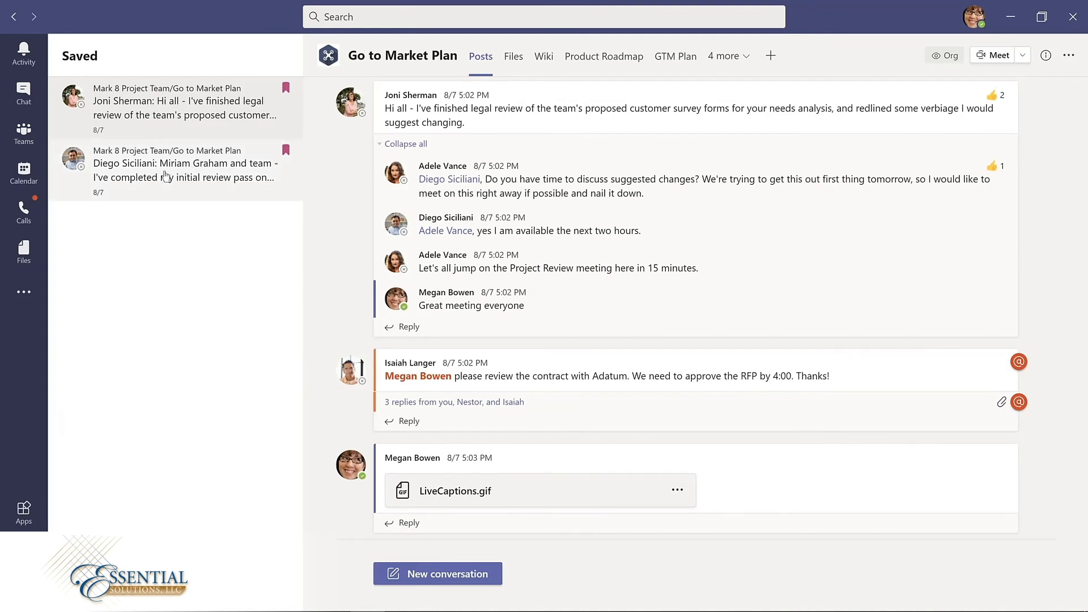
left_click(165, 176)
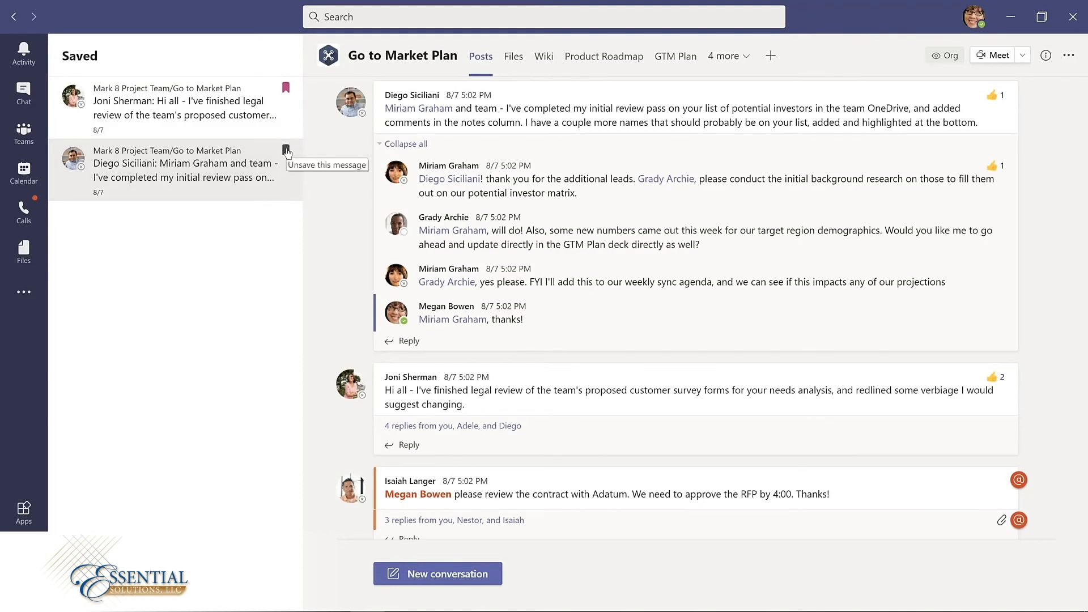
left_click(286, 151)
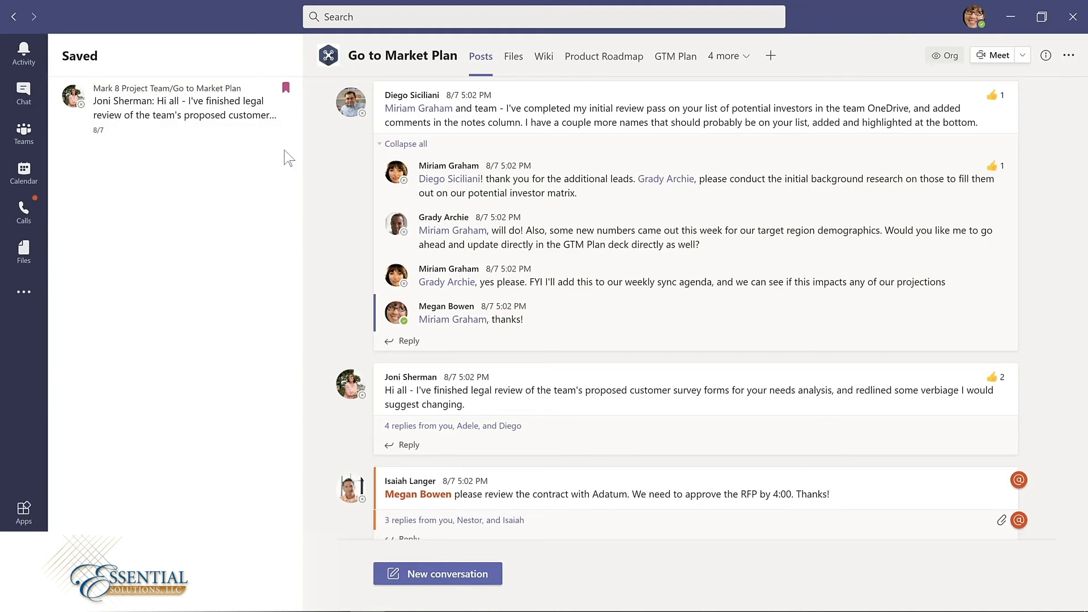
Step: From the Evergreen LMS Design channel, open the saved list with the /saved command and remove the potential investors review message from it
left_click(105, 254)
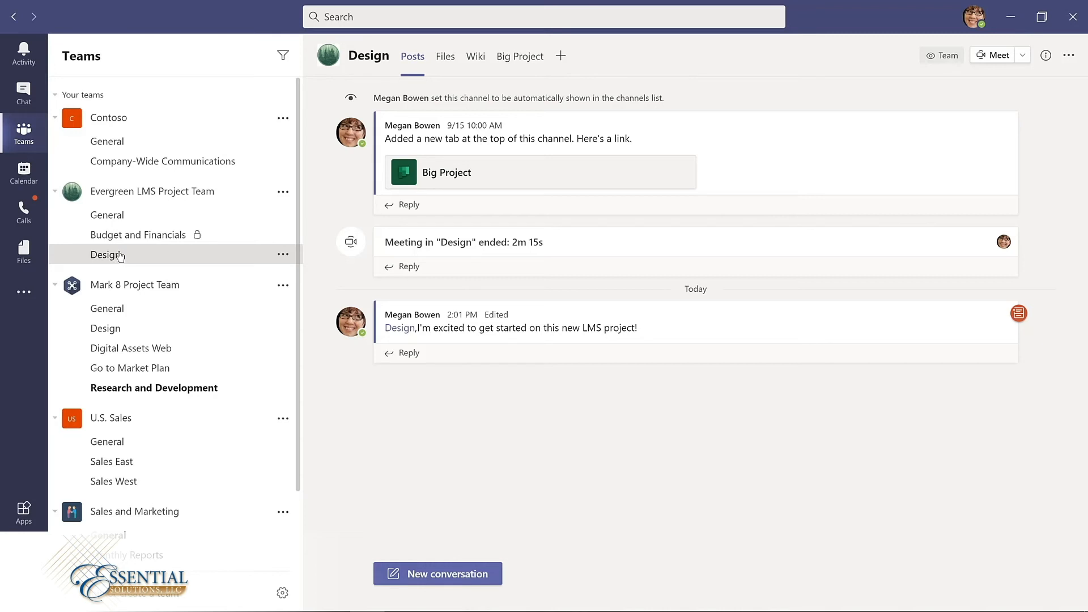
left_click(383, 15)
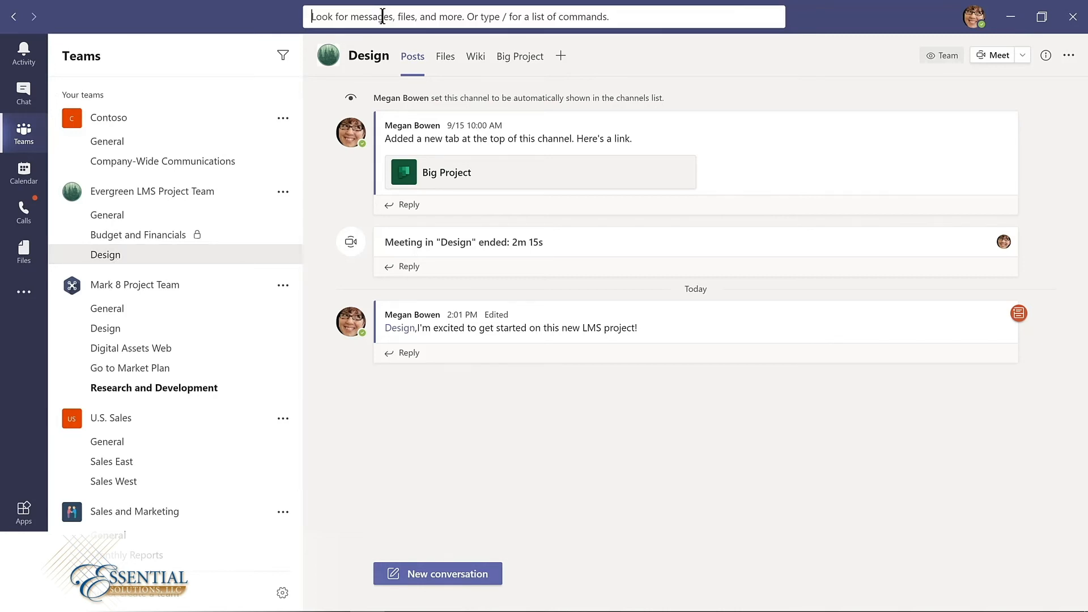
type("/saved")
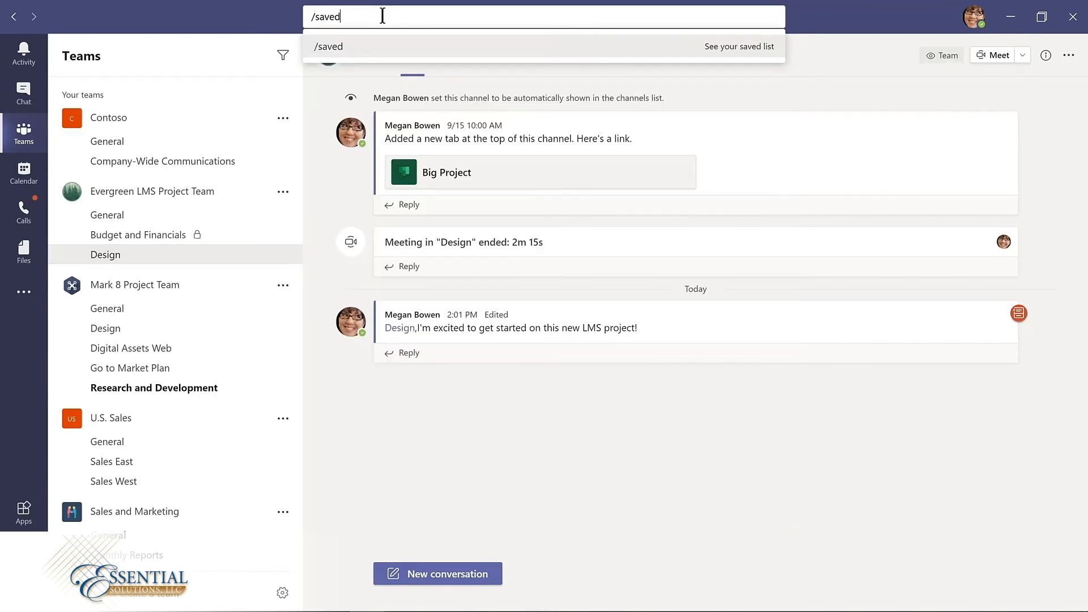
key("Return")
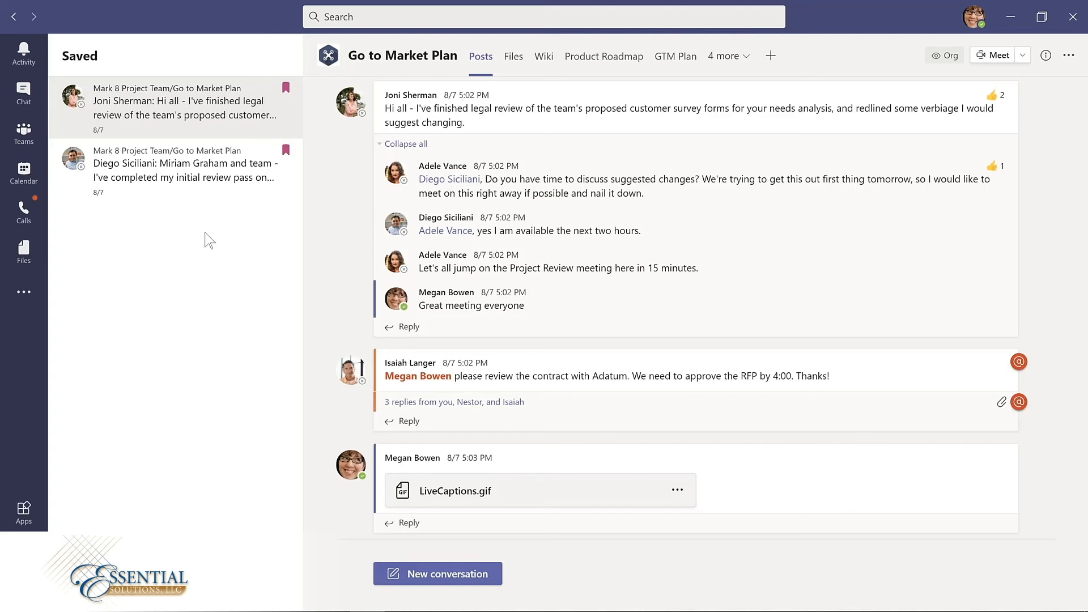
left_click(286, 151)
Step: Save the Adatum contract review message in the Go to Market Plan channel, and unsave it directly from the conversation
left_click(27, 138)
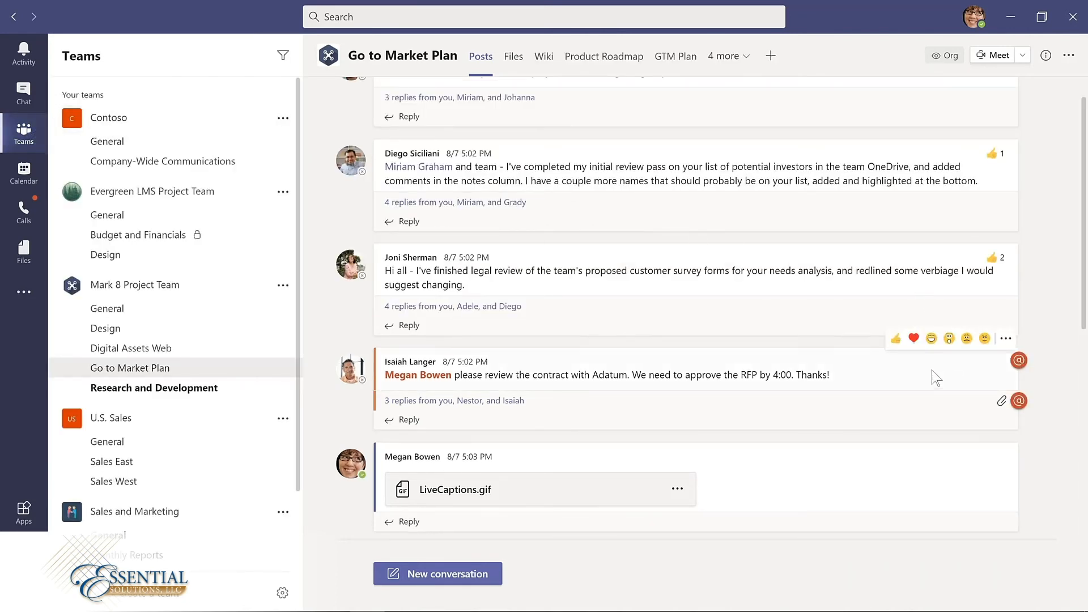
left_click(1005, 339)
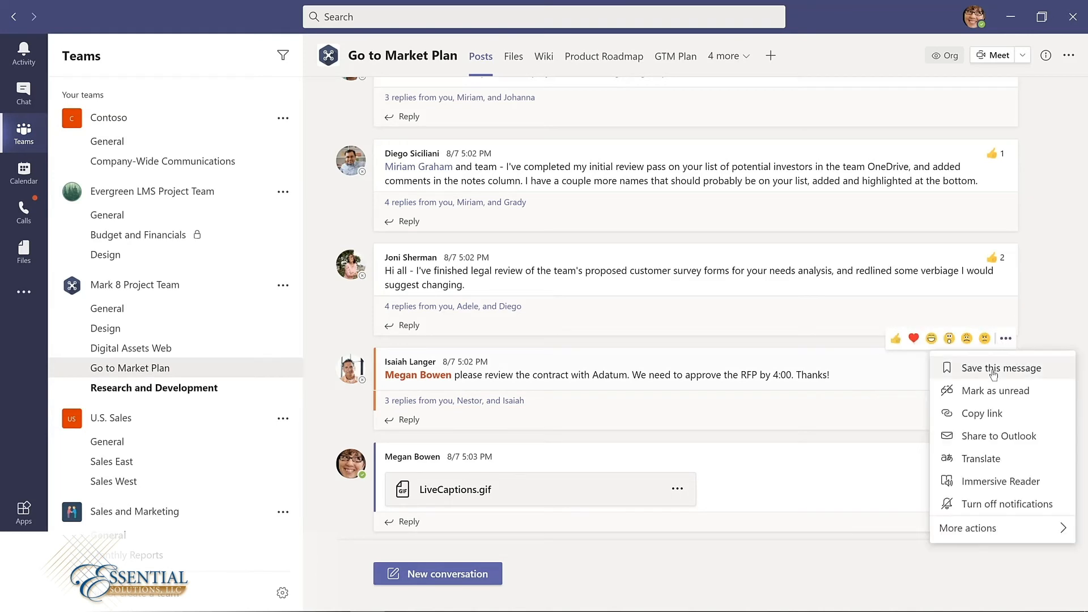
left_click(1001, 368)
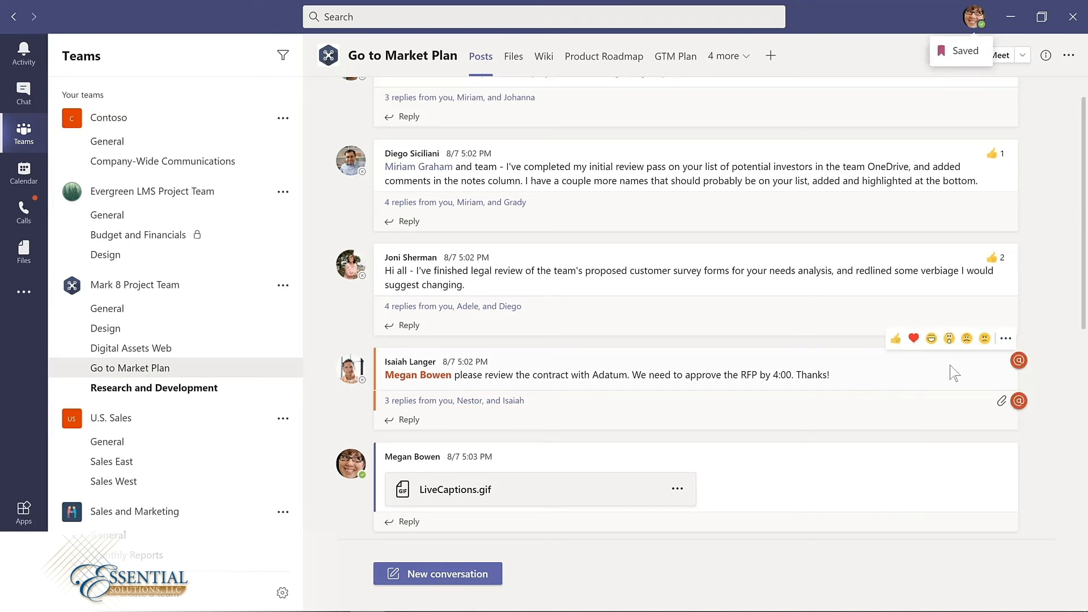
left_click(1006, 339)
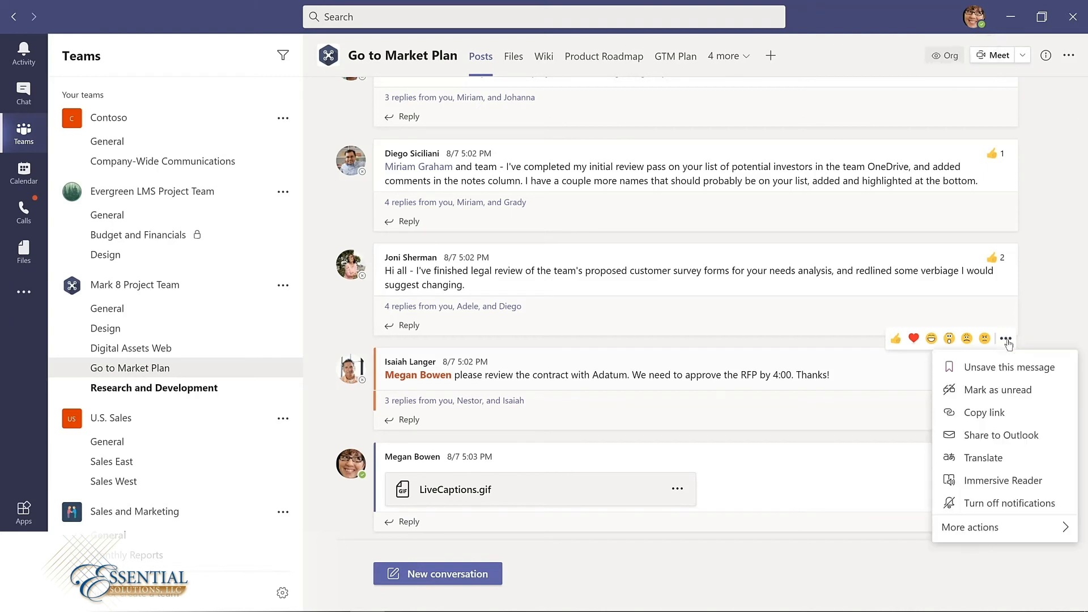
left_click(995, 368)
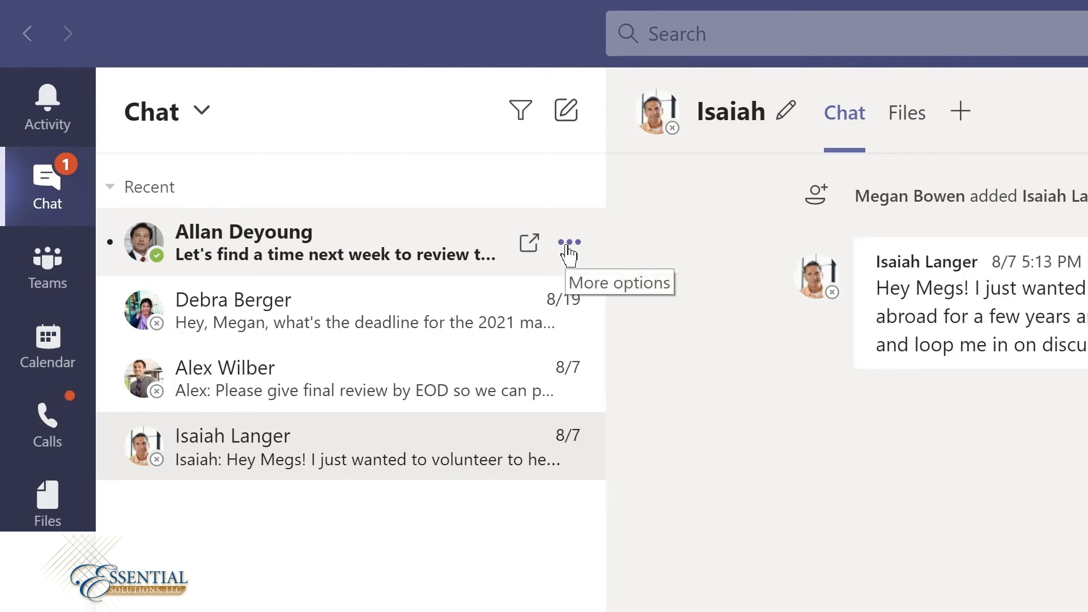
Step: Pin the unread chat at the head of the recent chats
left_click(569, 244)
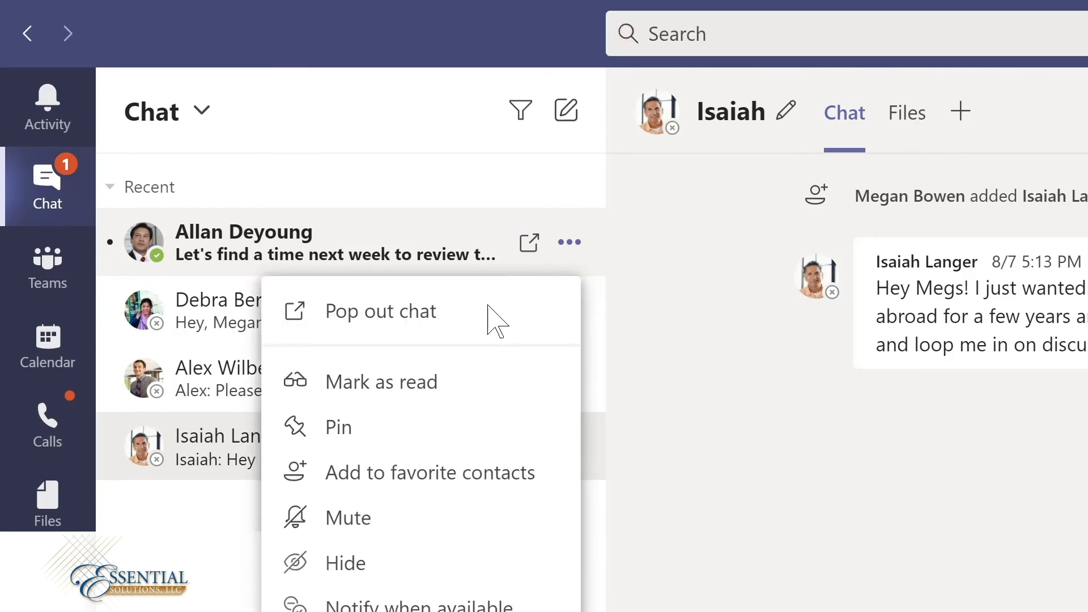
left_click(340, 437)
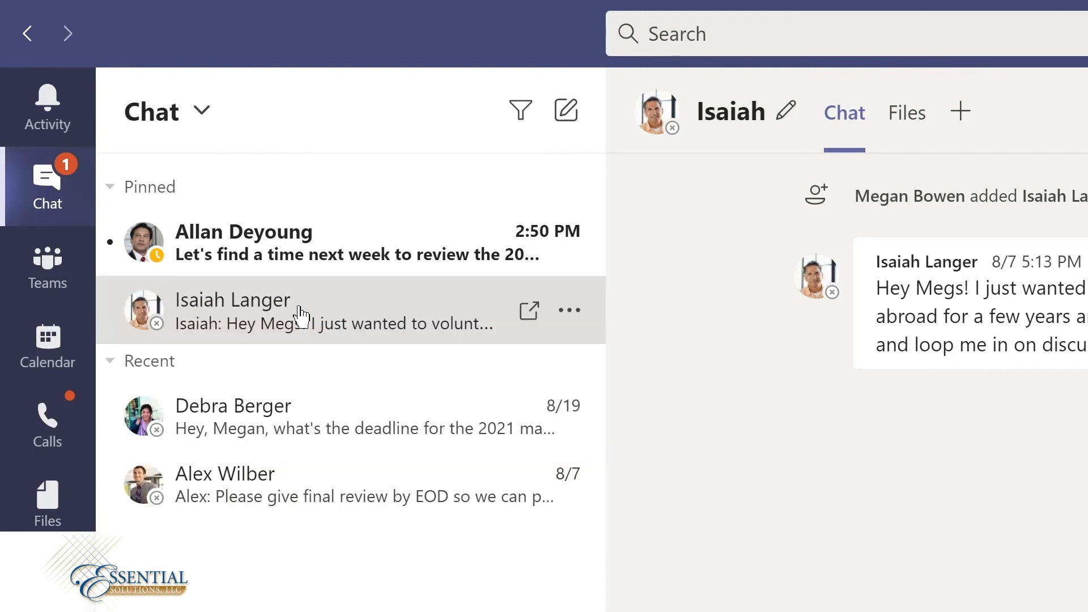
Step: Move the second pinned chat above the unread one in the pinned chats and unpin it
left_click_drag(299, 300, 299, 220)
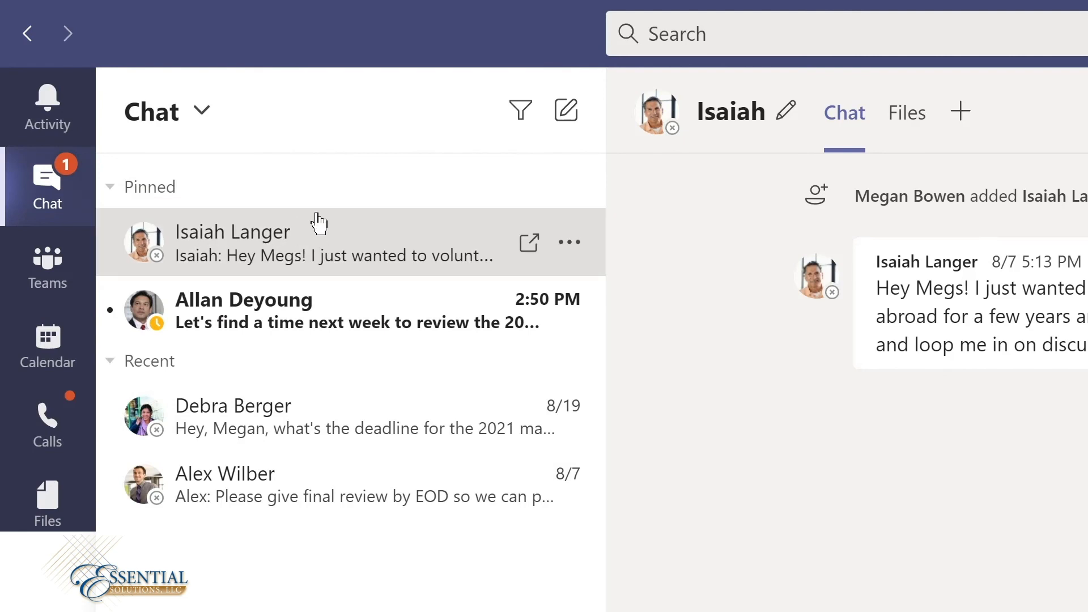
left_click(571, 243)
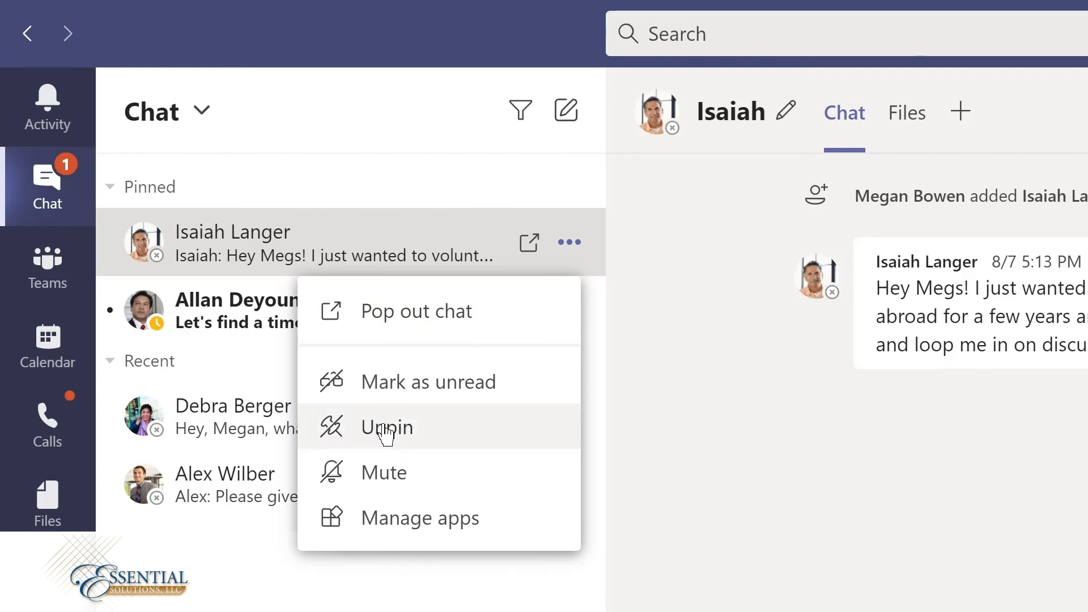
left_click(390, 432)
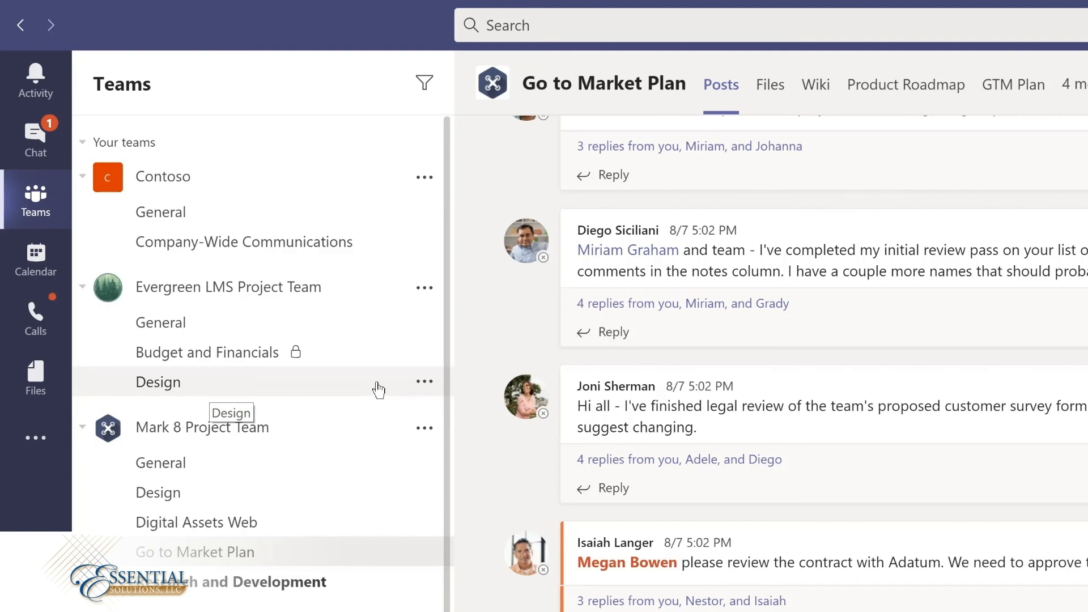
Step: Pin the Design channel of the Evergreen LMS Project Team
left_click(424, 383)
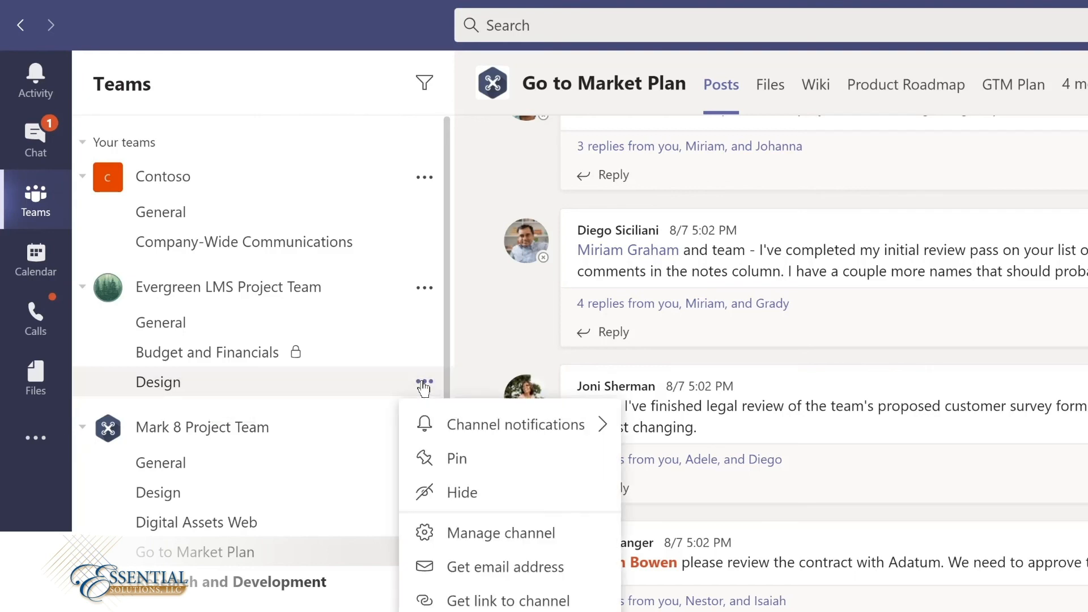
left_click(455, 460)
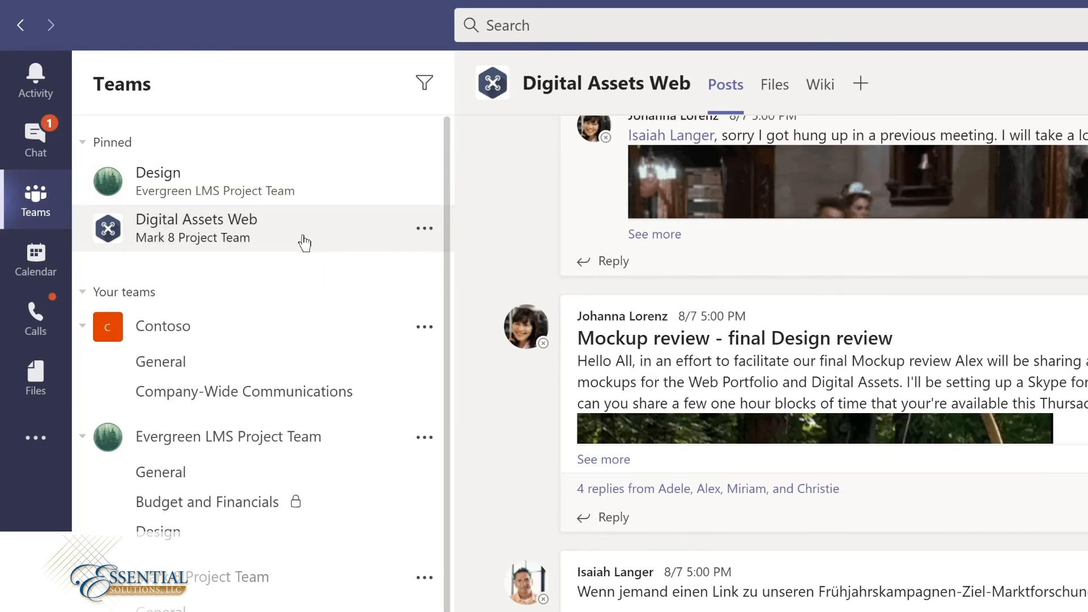
Step: Move the pinned Digital Assets Web channel above the Design channel and unpin it
left_click_drag(305, 242, 305, 167)
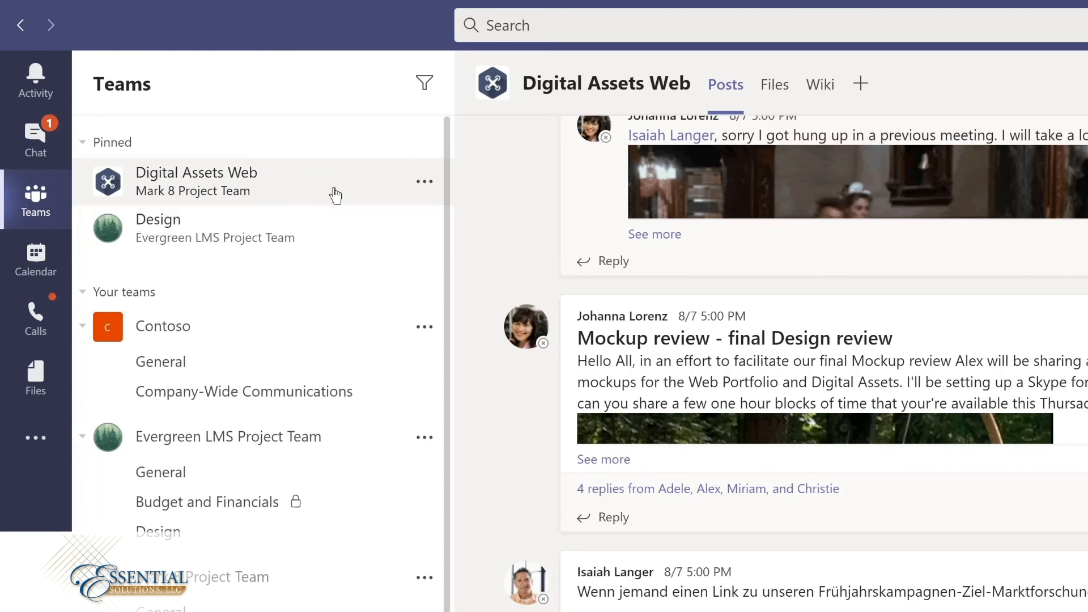
left_click(424, 182)
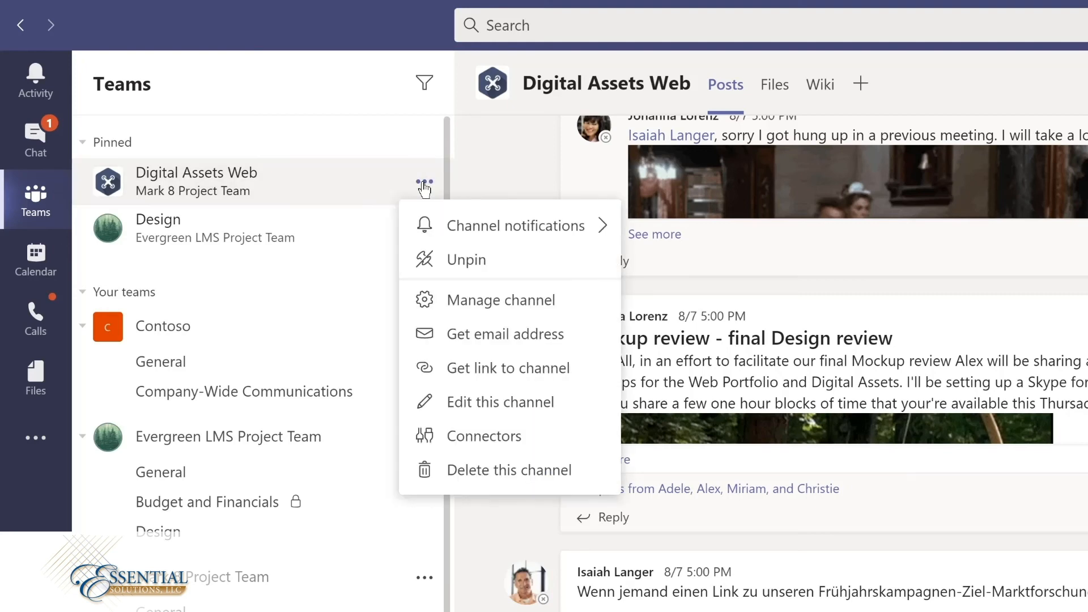
left_click(451, 260)
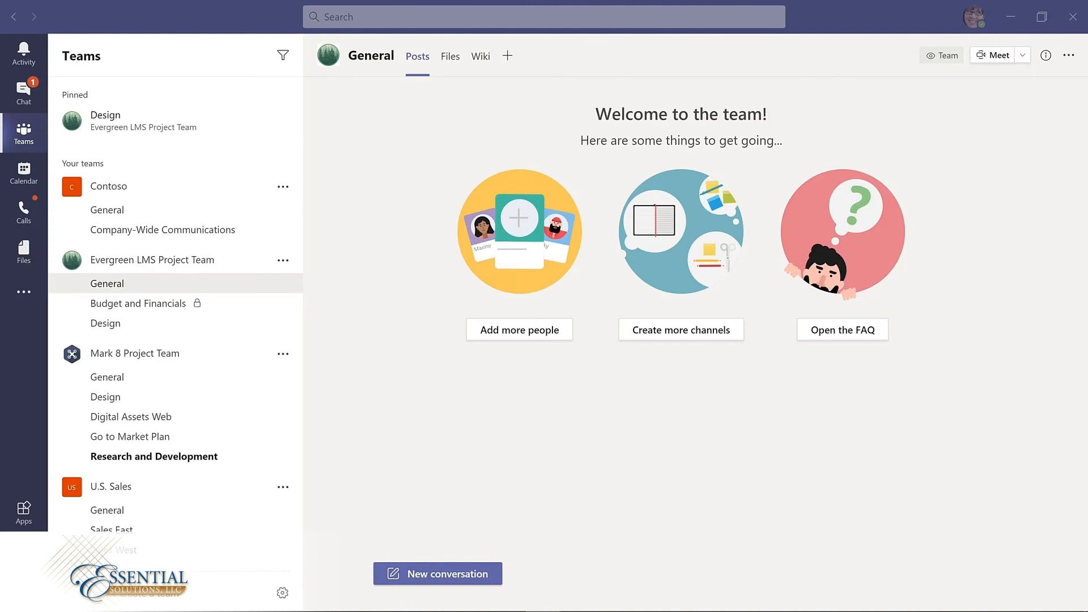
Step: Start a formatted conversation in the Evergreen LMS General channel with the subject "I'm excited to start planning our new LMS!"
left_click(426, 575)
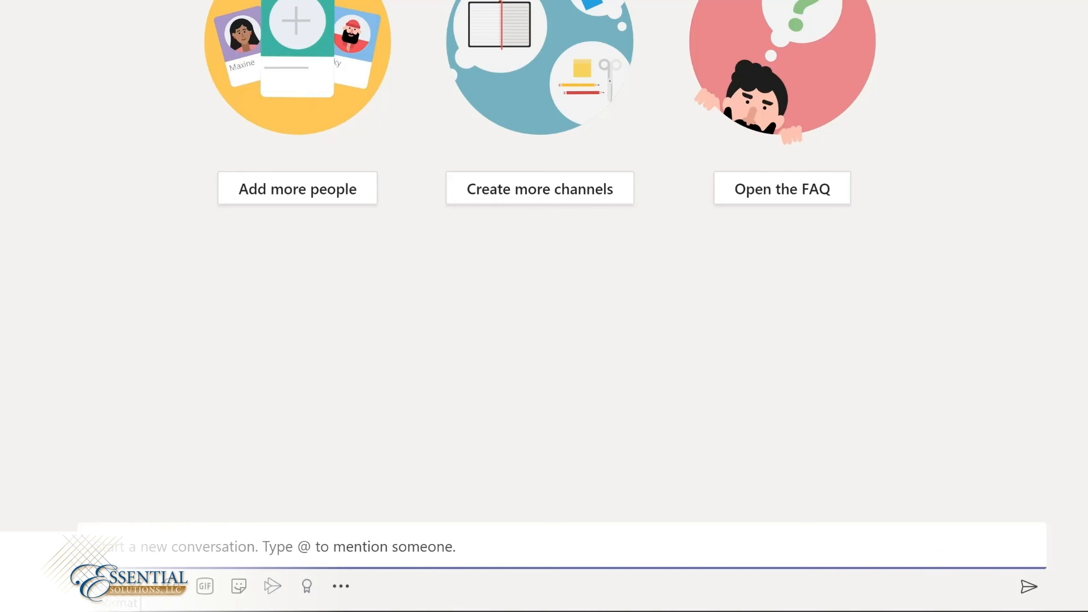
left_click(102, 586)
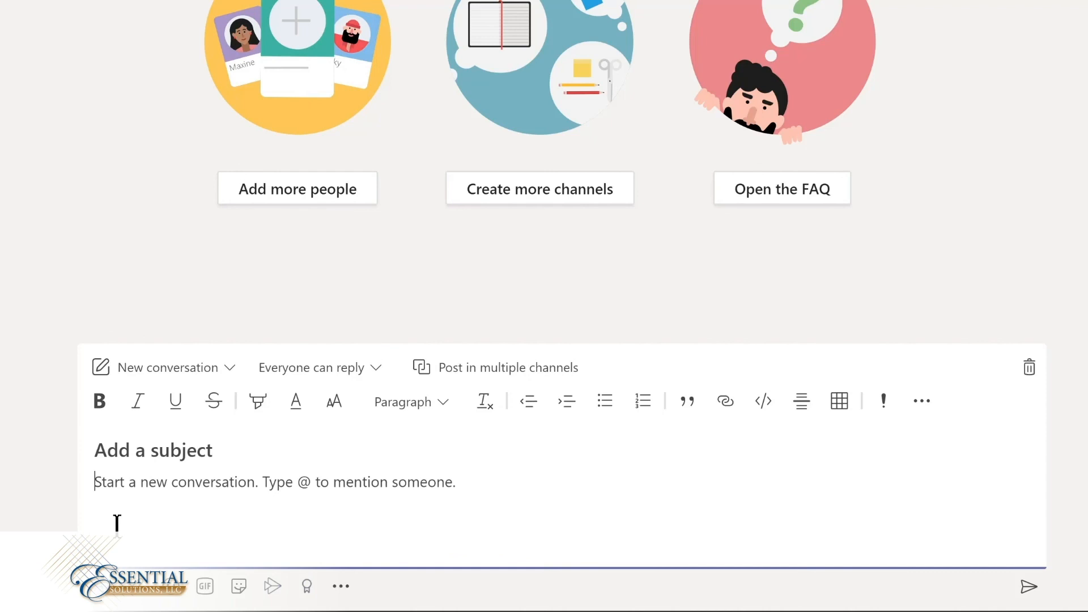
left_click(138, 449)
type("I'm ")
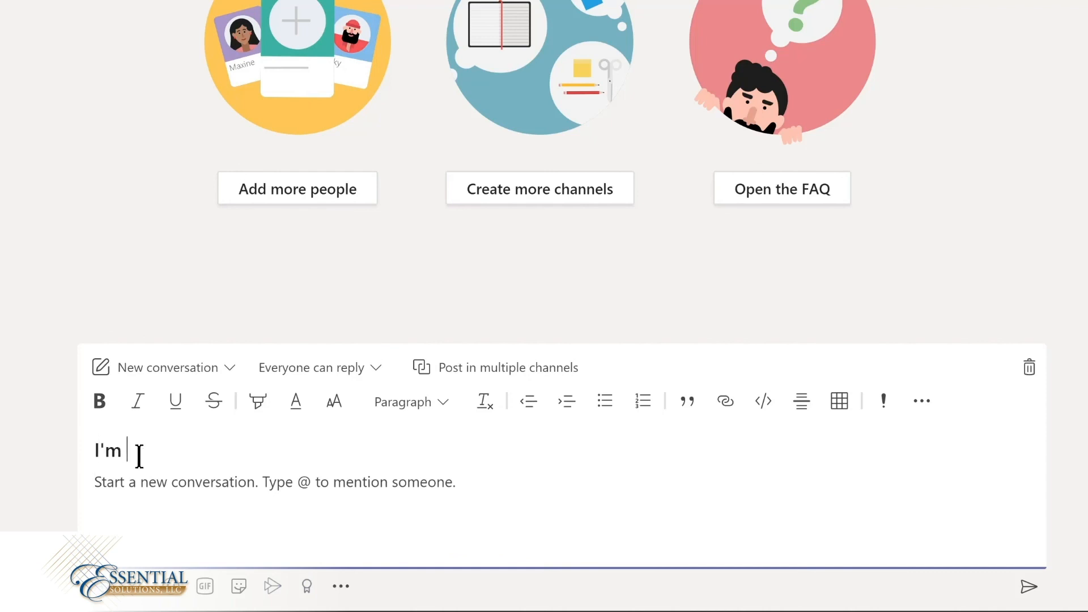
type("excited to start planning our new LMS!")
Step: Write the message body "We'll be sharing details and actions in the Design channel", inserting Design as a channel mention
left_click(163, 488)
type("W")
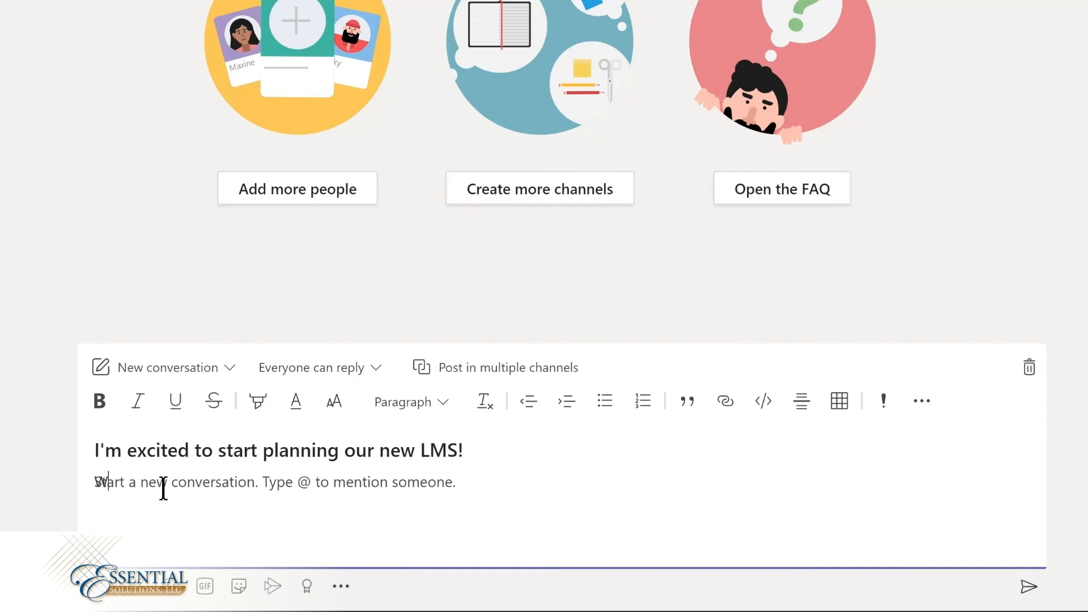
type("e'll be sharing details and actions in the @Design")
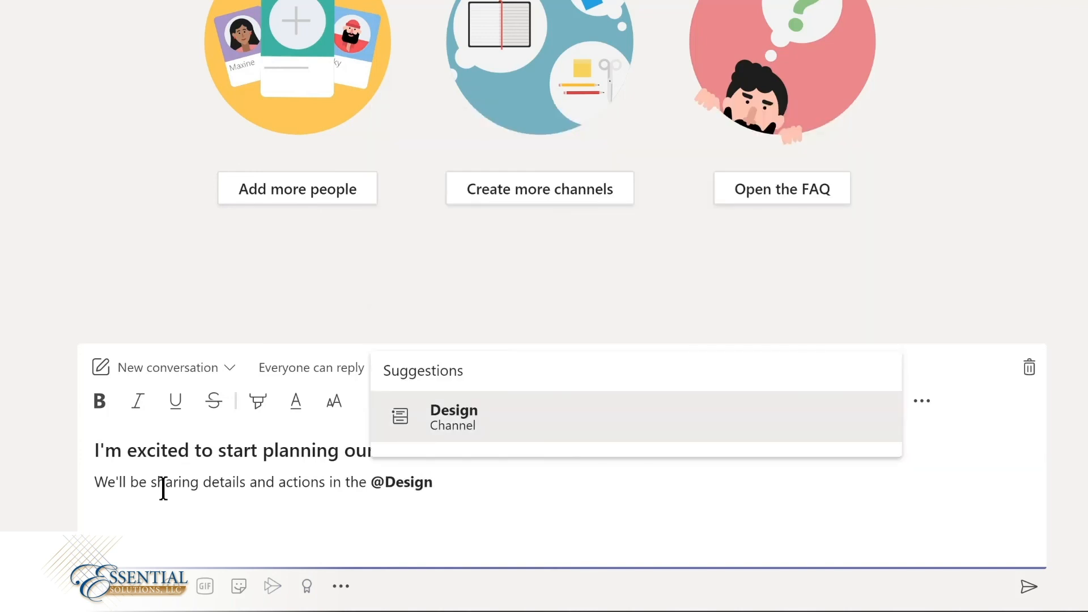
key("Return")
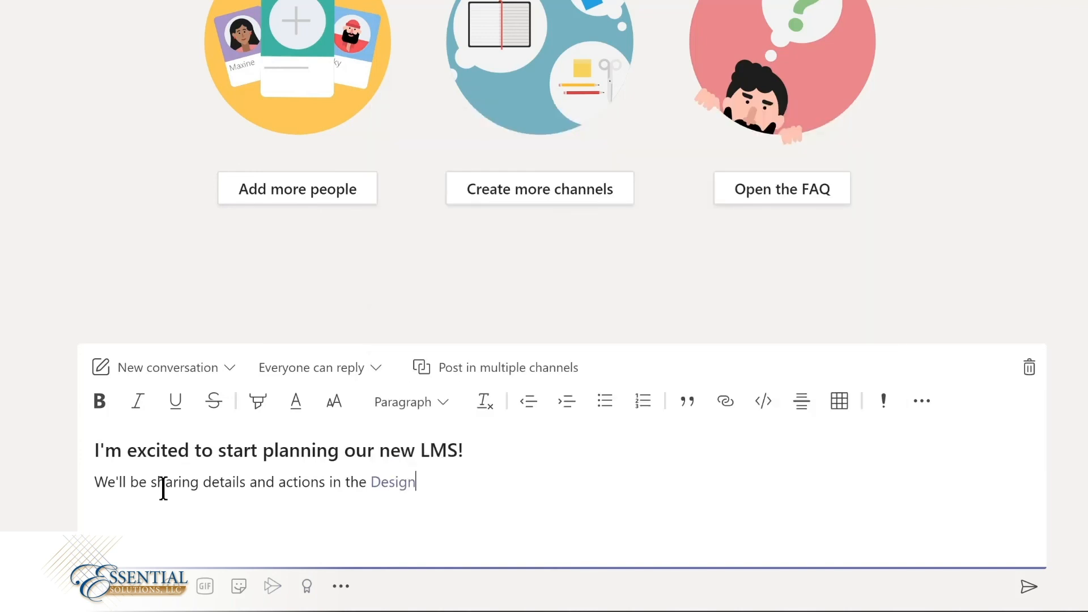
type("channel")
Step: Highlight the whole body sentence of the message in yellow
key("ctrl+Home")
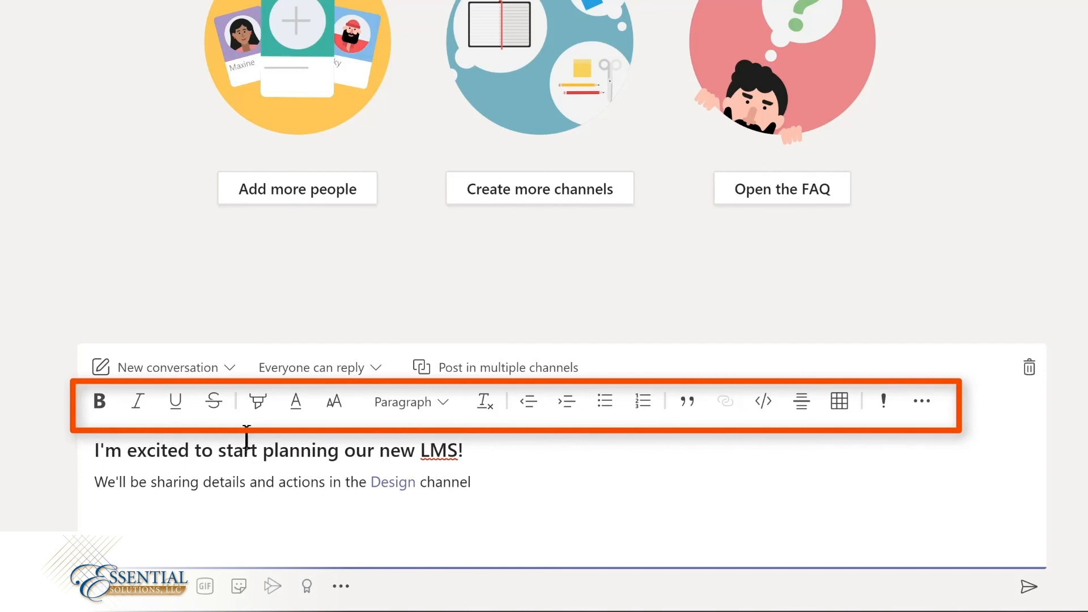
triple_click(170, 475)
left_click(258, 398)
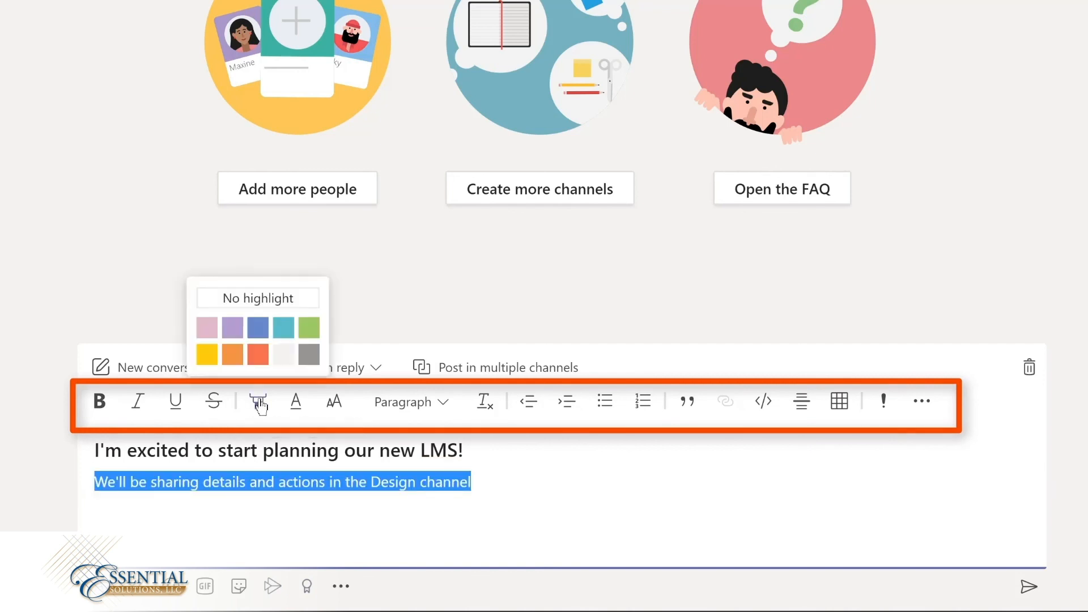
left_click(207, 354)
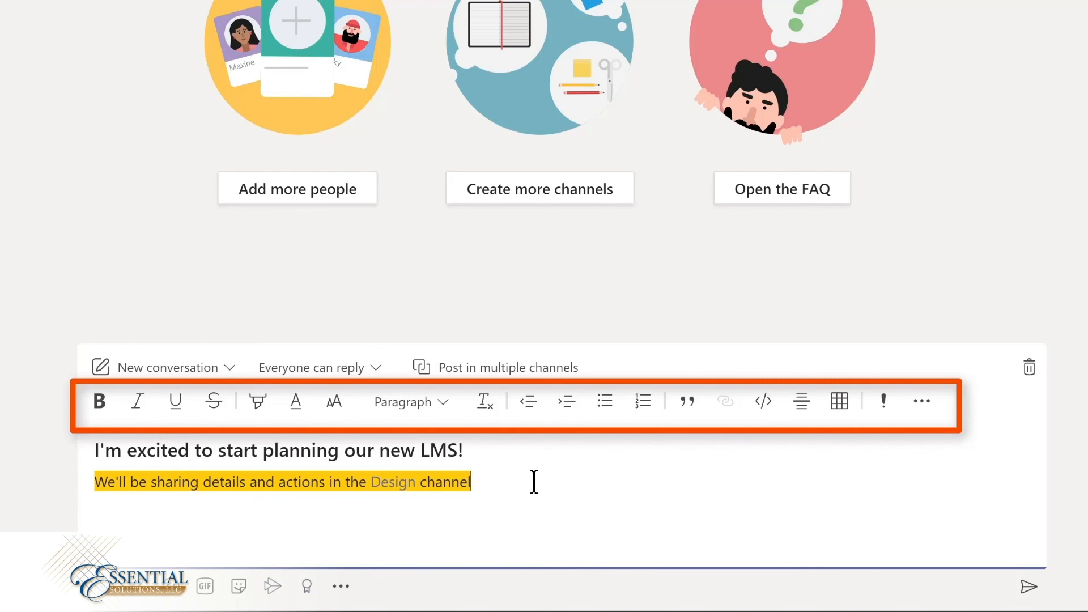
Step: Add a smiley face emoji on the line below the highlighted sentence
left_click(245, 535)
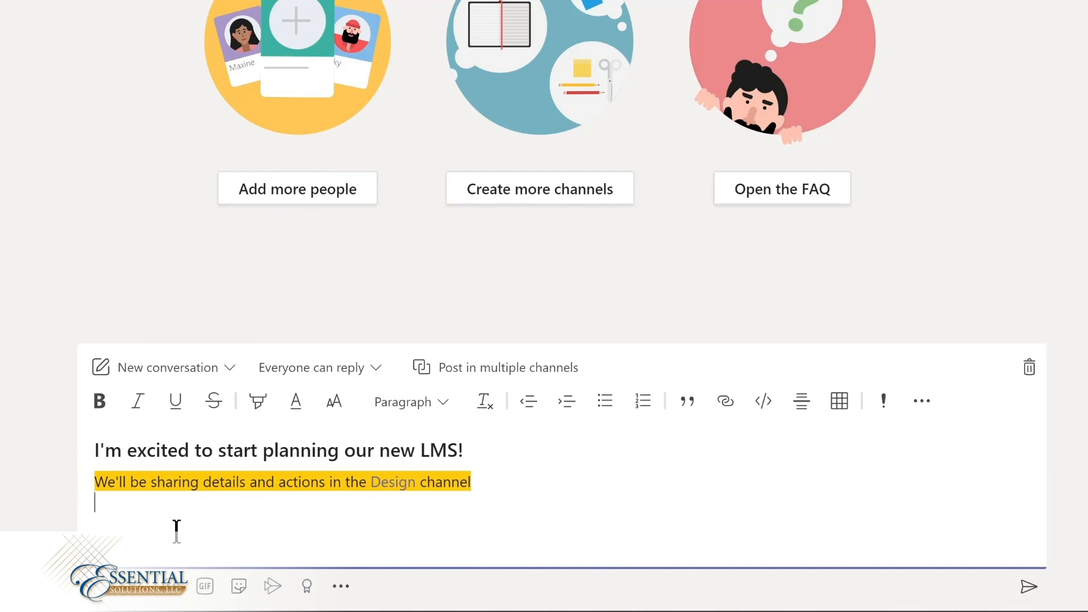
left_click(173, 594)
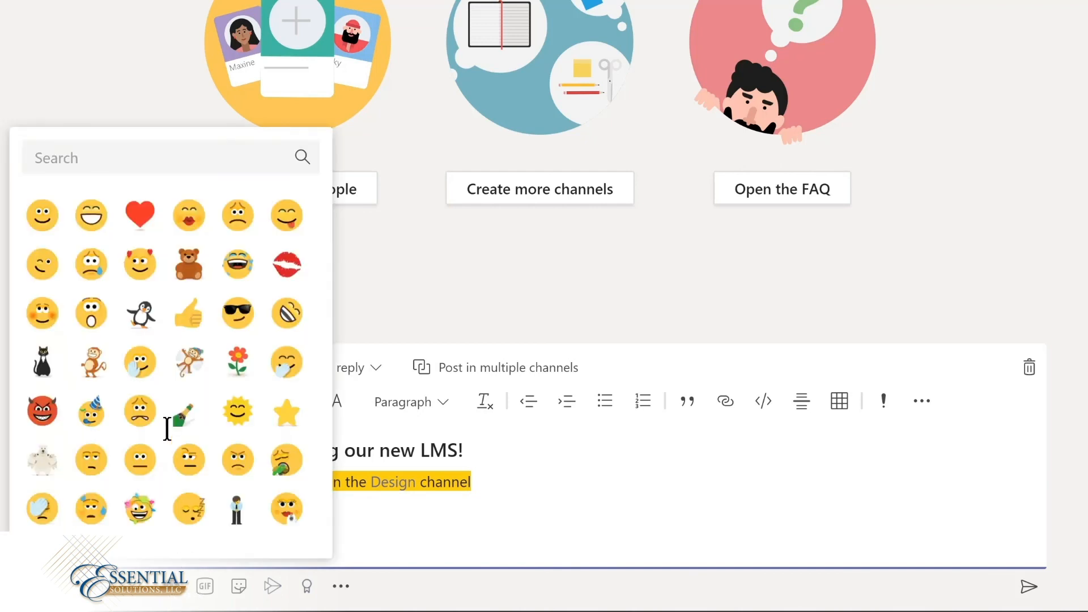
left_click(43, 215)
Step: Search the GIFs for "yay" and insert the one of the cheering man in the grey sweater into the message
left_click(205, 587)
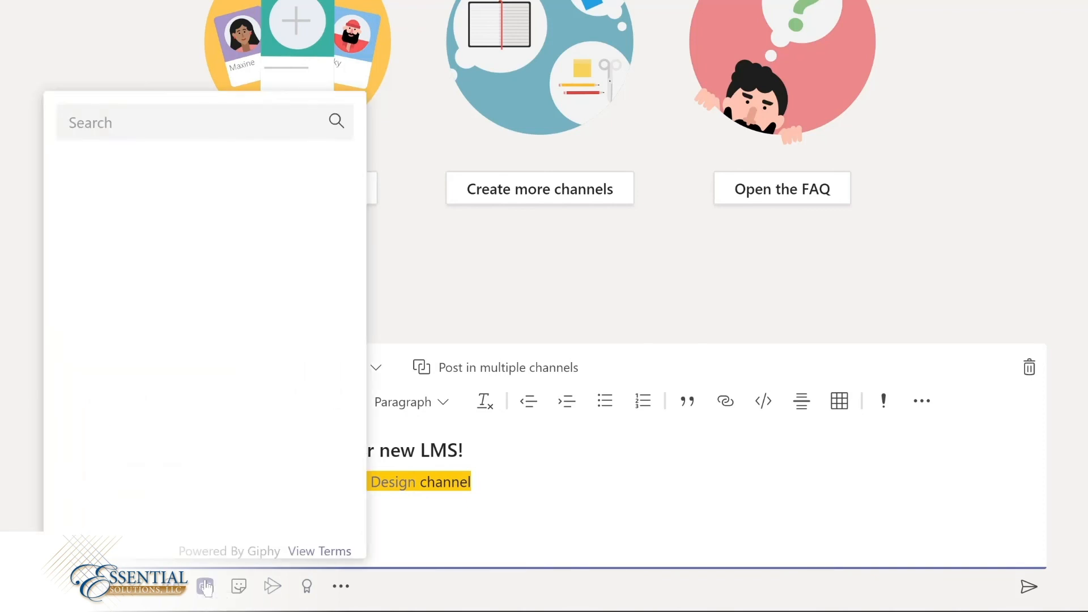
type("yay")
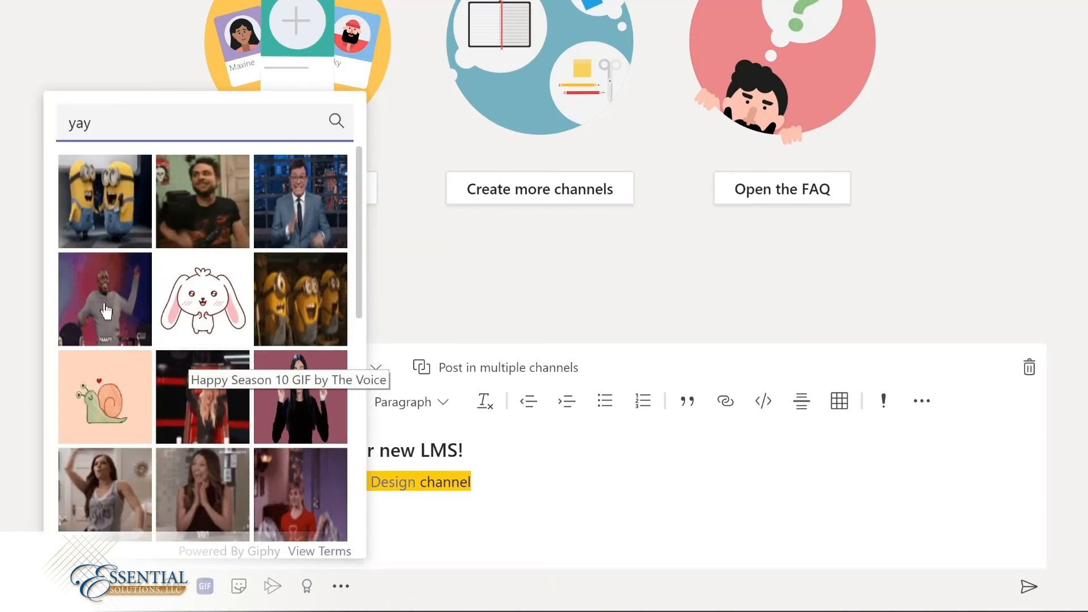
left_click(86, 310)
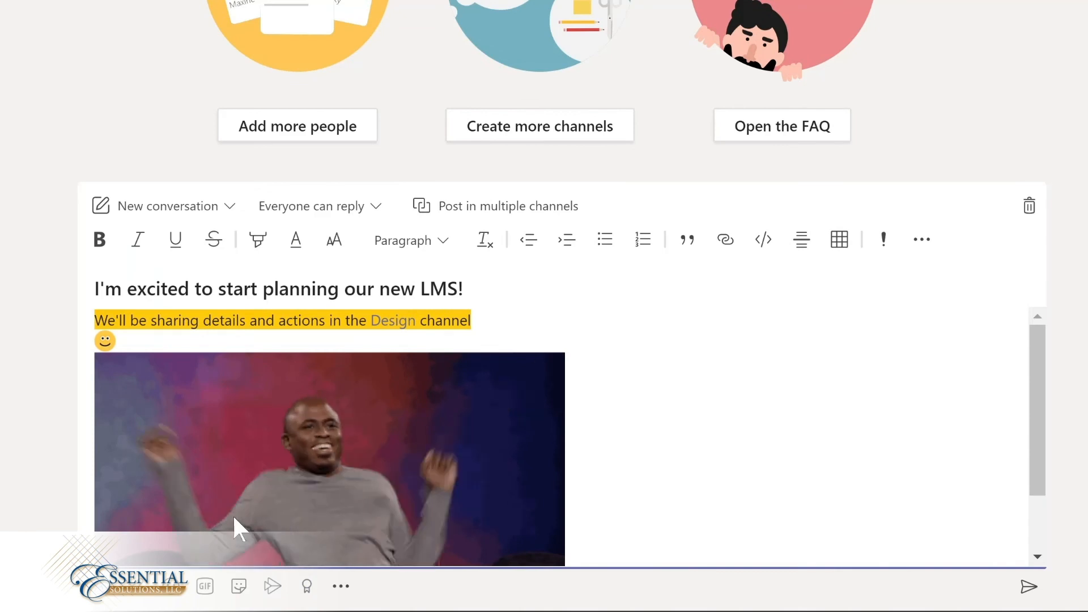
Step: Insert the popular "OH YEAH!" sticker below the GIF, keeping its default caption
left_click(239, 590)
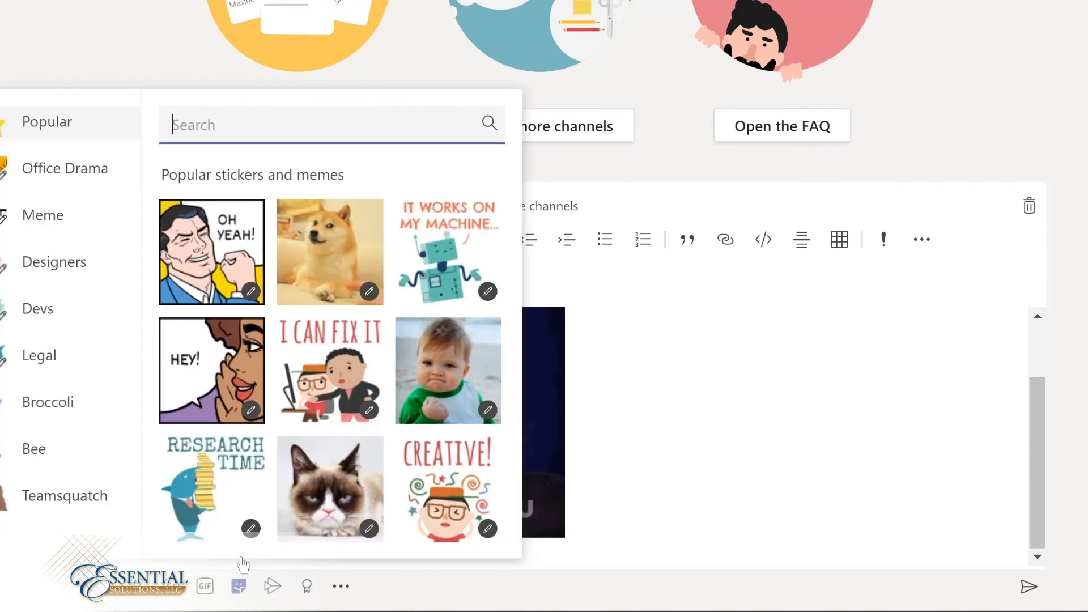
left_click(202, 289)
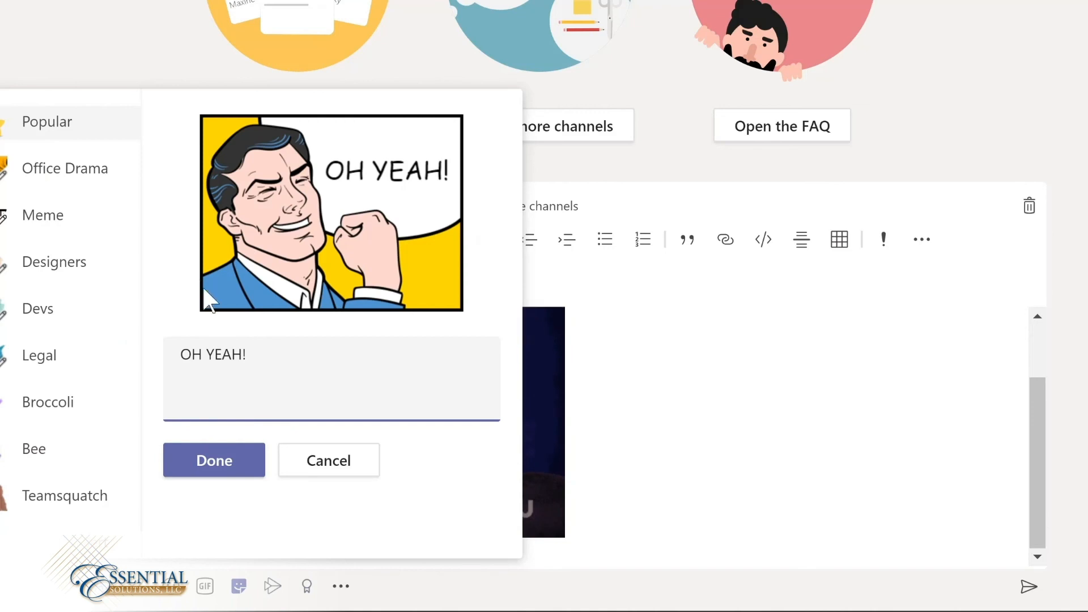
left_click(214, 459)
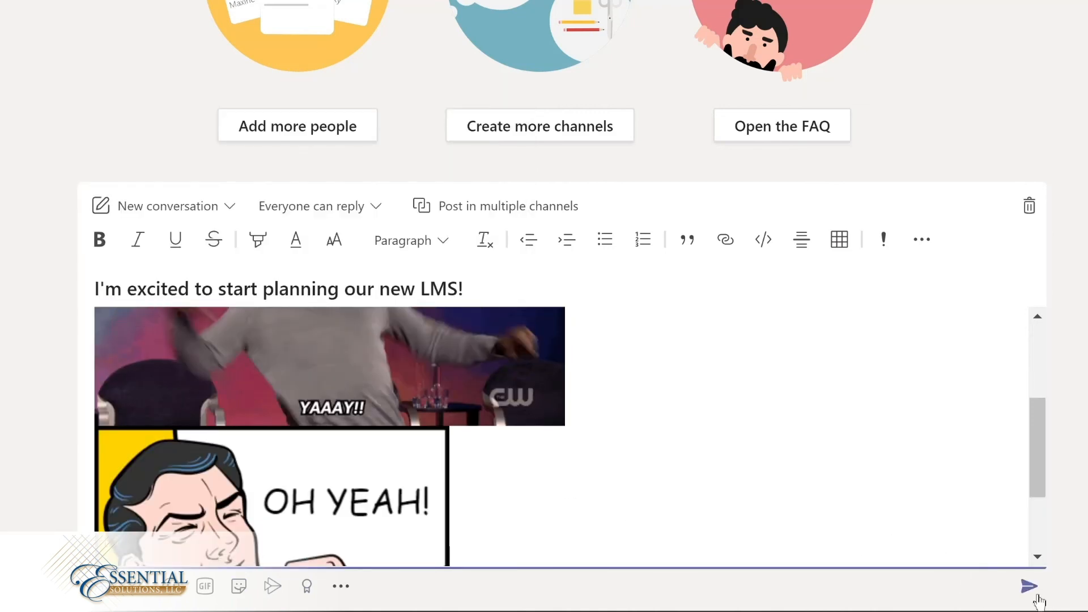